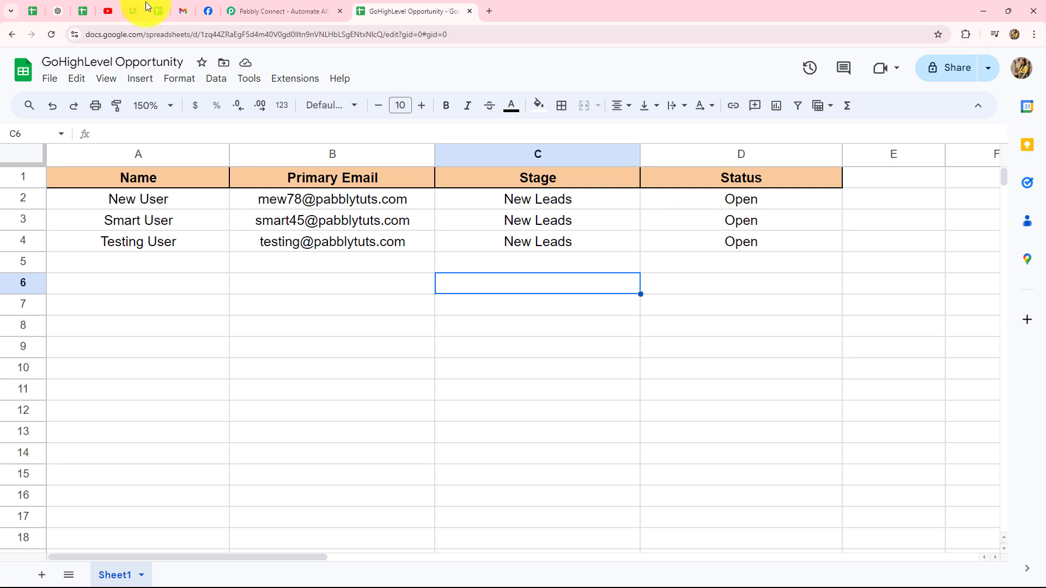
# - Switch to the Pabbly Connect website and close the limited-time offer popup
pyautogui.click(282, 6)
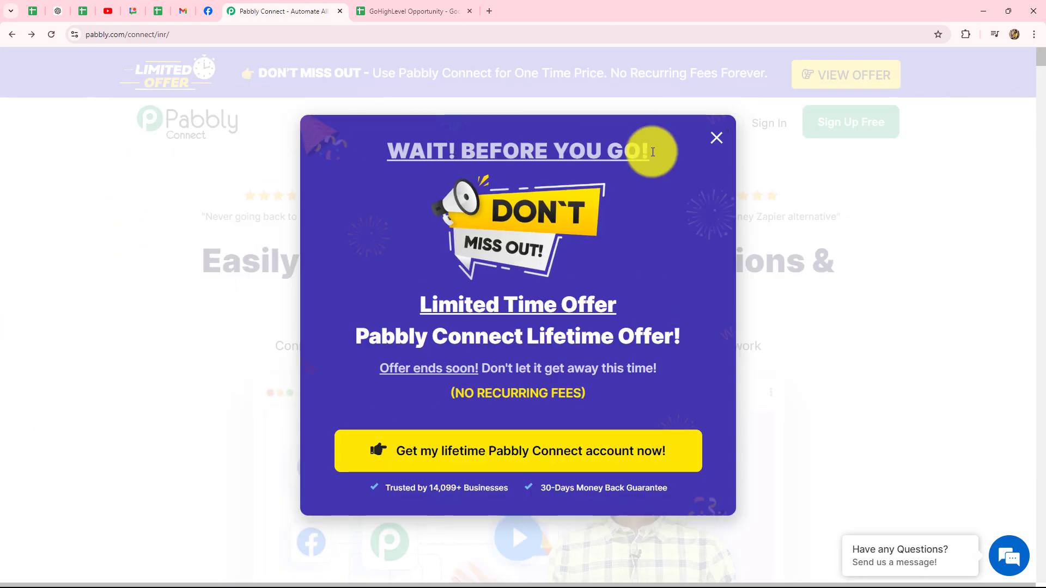
pyautogui.click(712, 129)
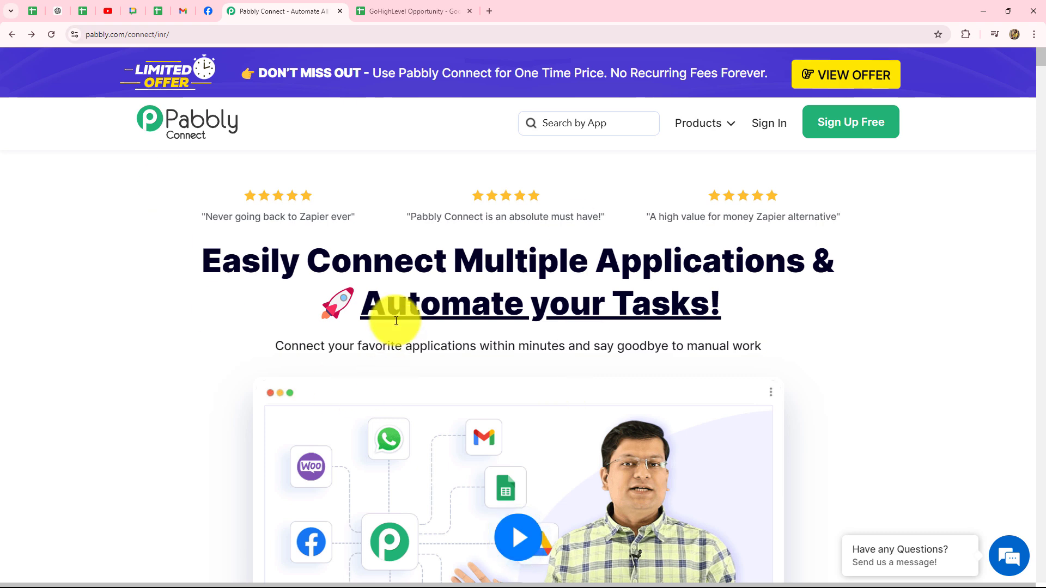
pyautogui.click(181, 32)
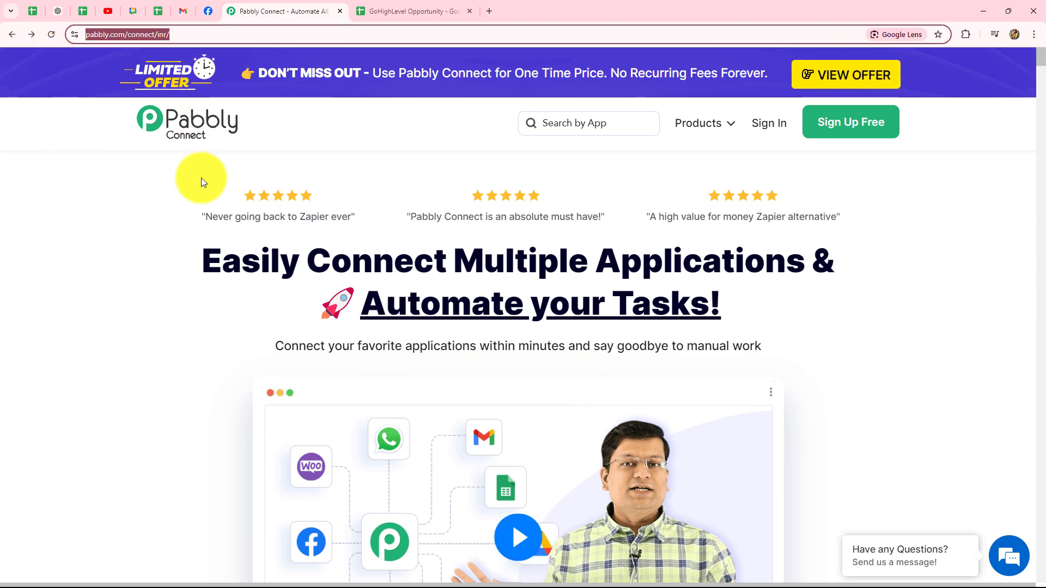
pyautogui.click(136, 442)
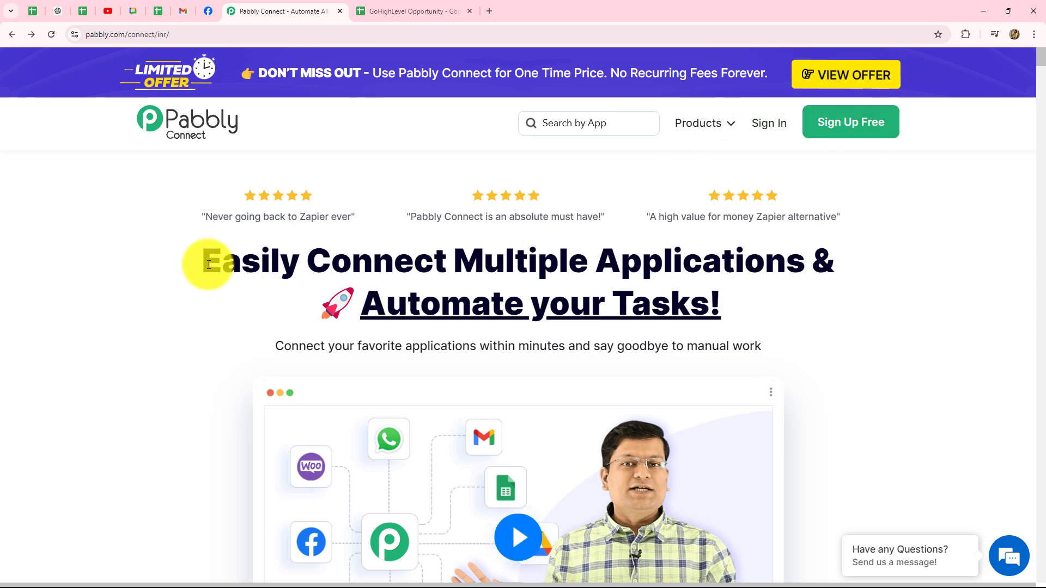
# - Highlight the 'Automate your Tasks!' headline, then sign in to the Pabbly account
pyautogui.moveTo(205, 259); pyautogui.dragTo(715, 309)
pyautogui.click(827, 309)
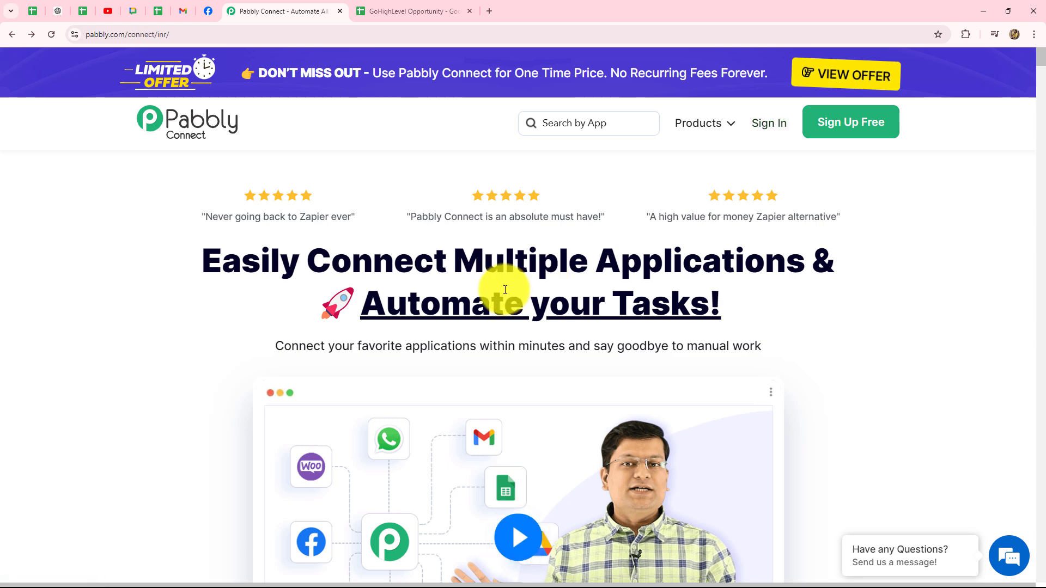
pyautogui.moveTo(364, 304); pyautogui.dragTo(785, 309)
pyautogui.click(786, 310)
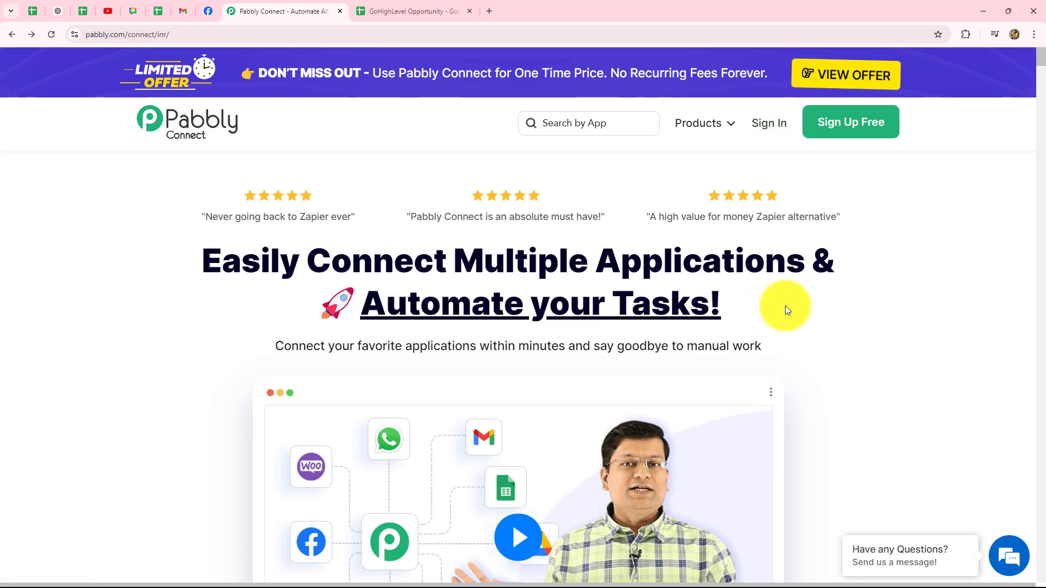
pyautogui.click(760, 123)
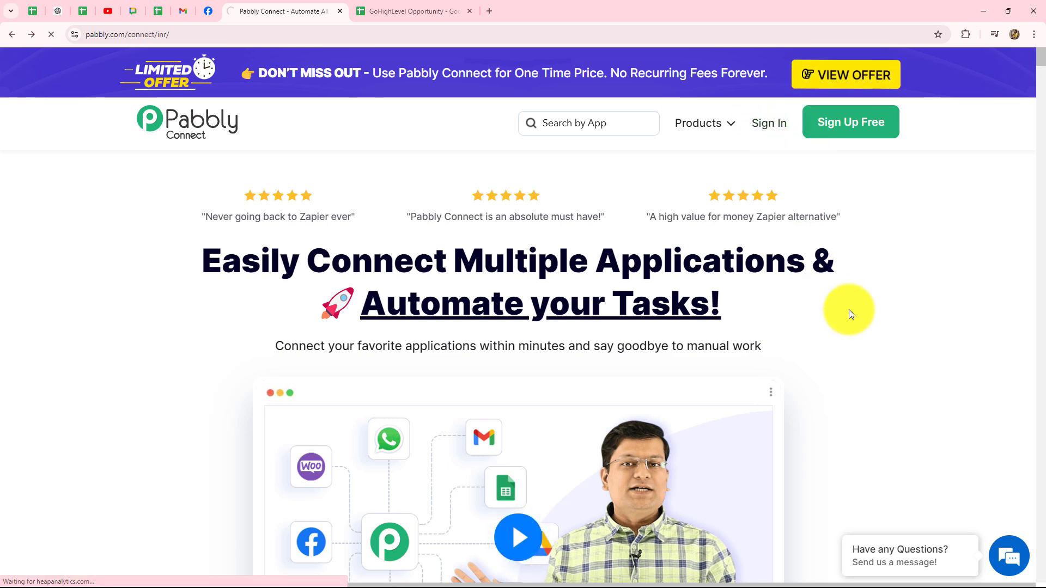
pyautogui.scroll(-4, 514, 495)
# - Launch Pabbly Connect from All Pabbly Apps, reaching a dashboard with 2994 tasks remaining
pyautogui.scroll(3, 514, 496)
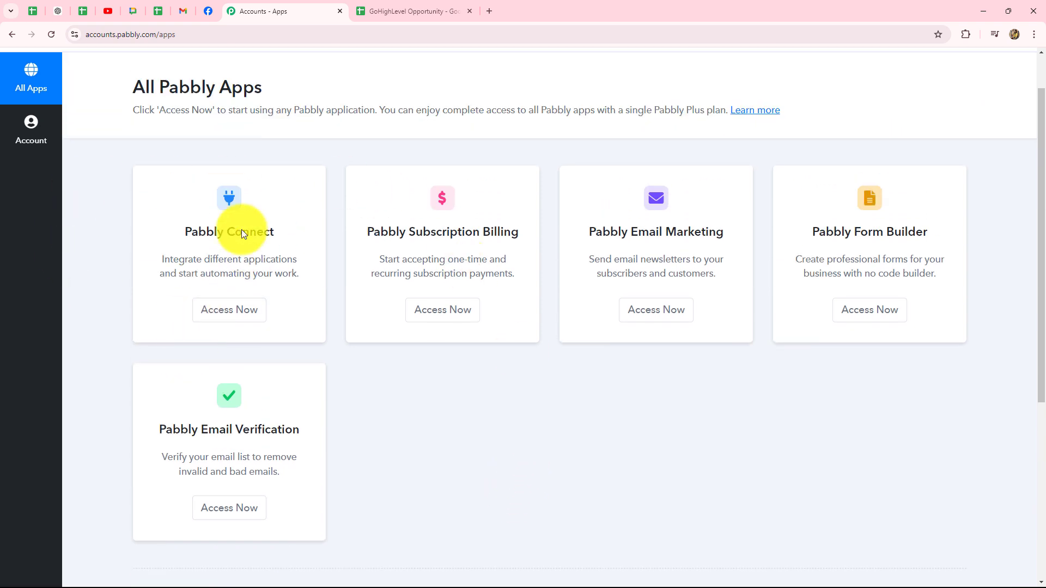
pyautogui.moveTo(184, 233); pyautogui.dragTo(287, 243)
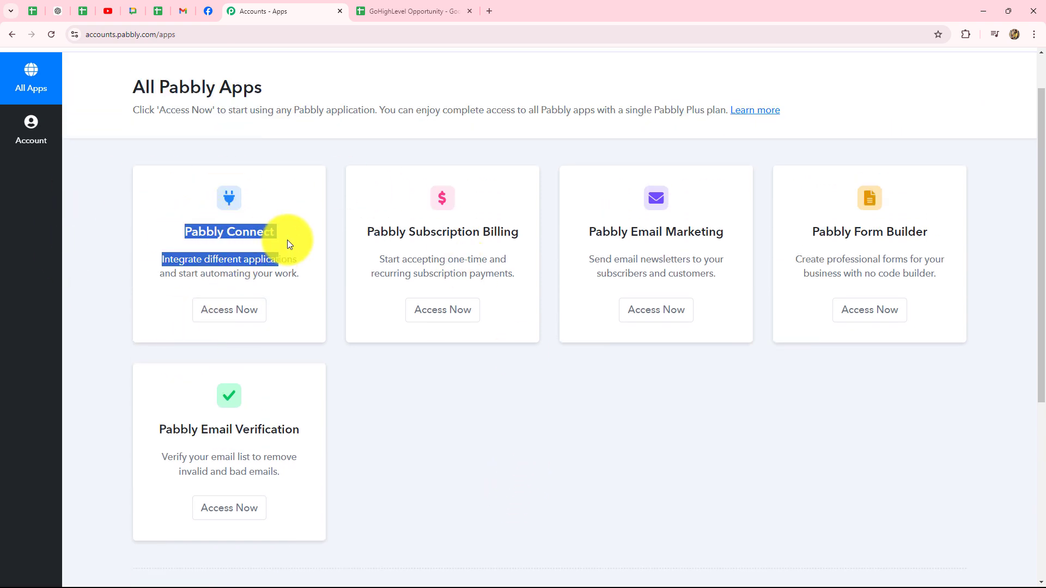
pyautogui.click(237, 321)
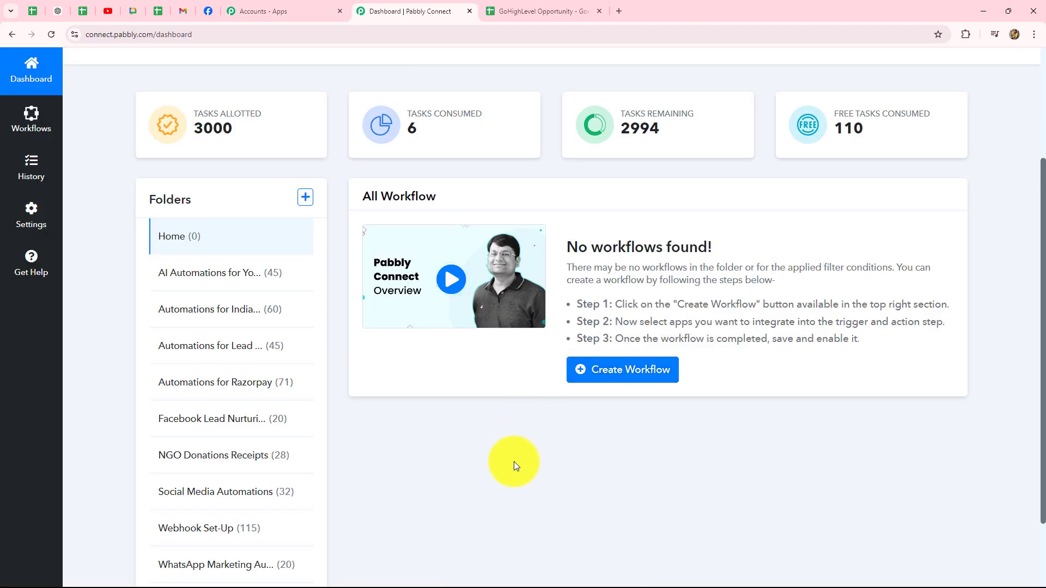
pyautogui.scroll(-1, 512, 477)
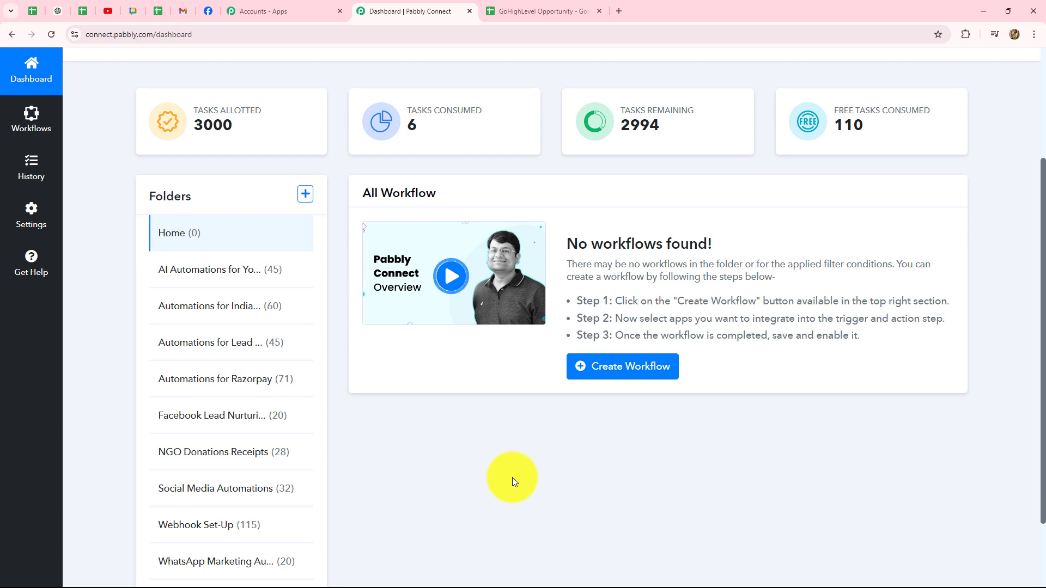
pyautogui.scroll(3, 512, 478)
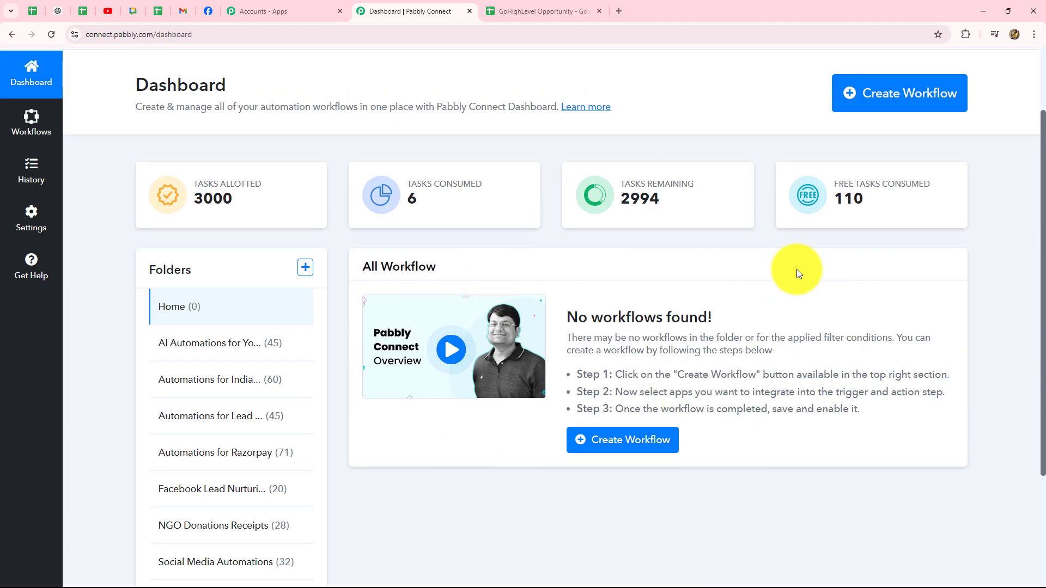
pyautogui.scroll(-3, 872, 479)
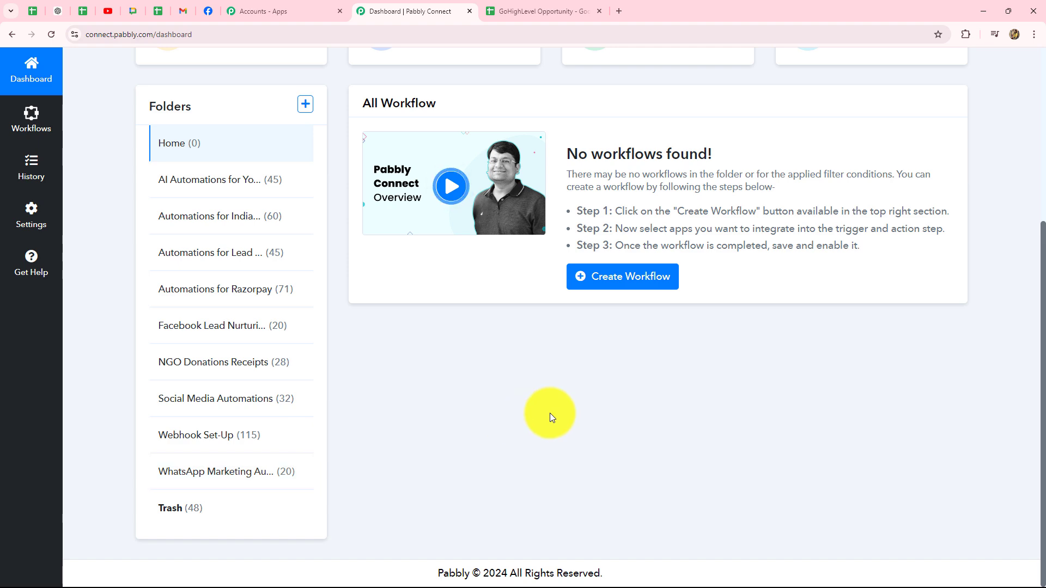
pyautogui.scroll(4, 550, 413)
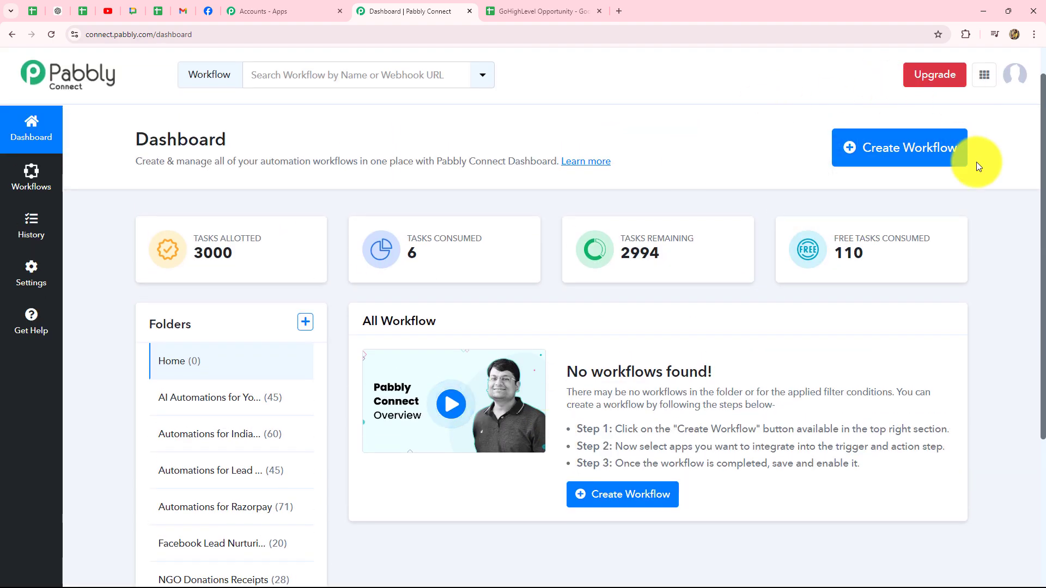
# - Create a named workflow stored in the Automations for Lead Management folder
pyautogui.click(902, 158)
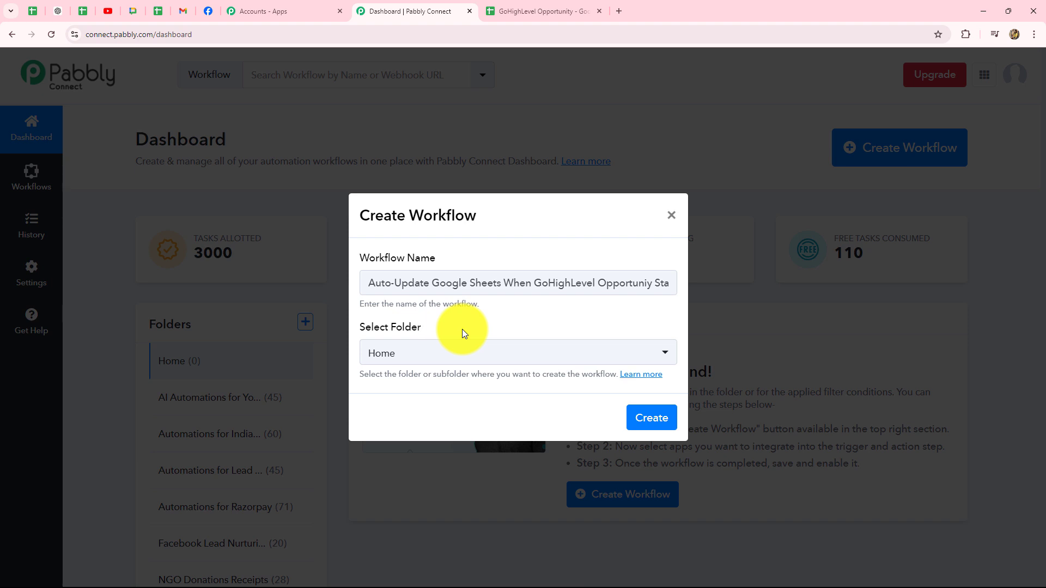
pyautogui.click(442, 362)
pyautogui.click(443, 362)
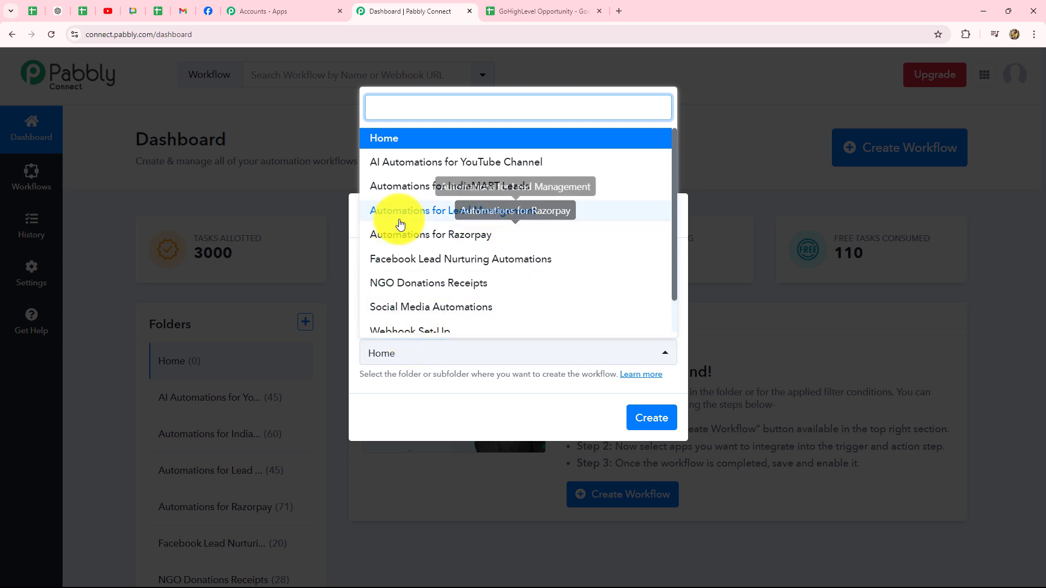
pyautogui.click(478, 216)
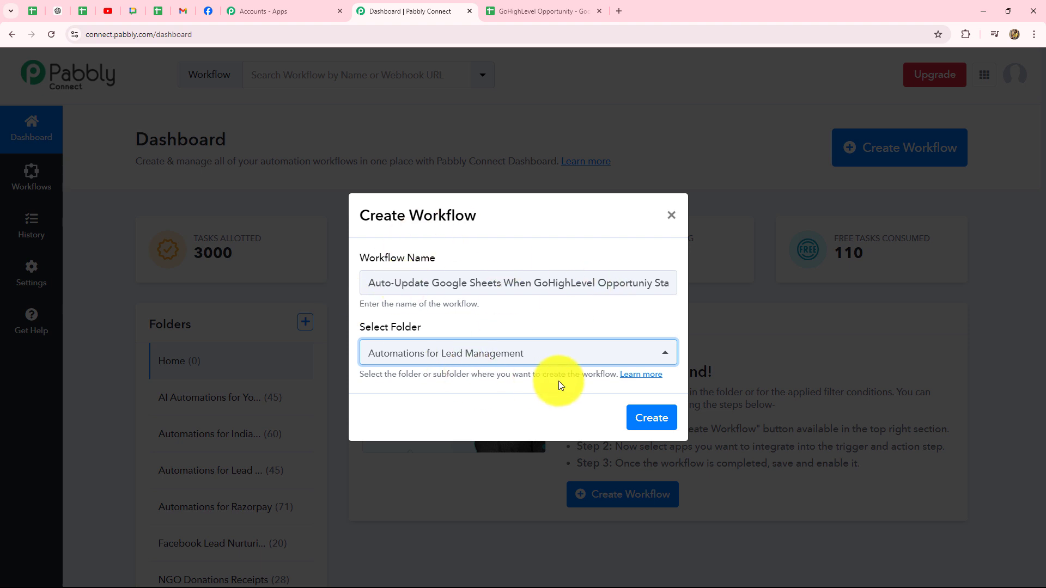
pyautogui.click(638, 418)
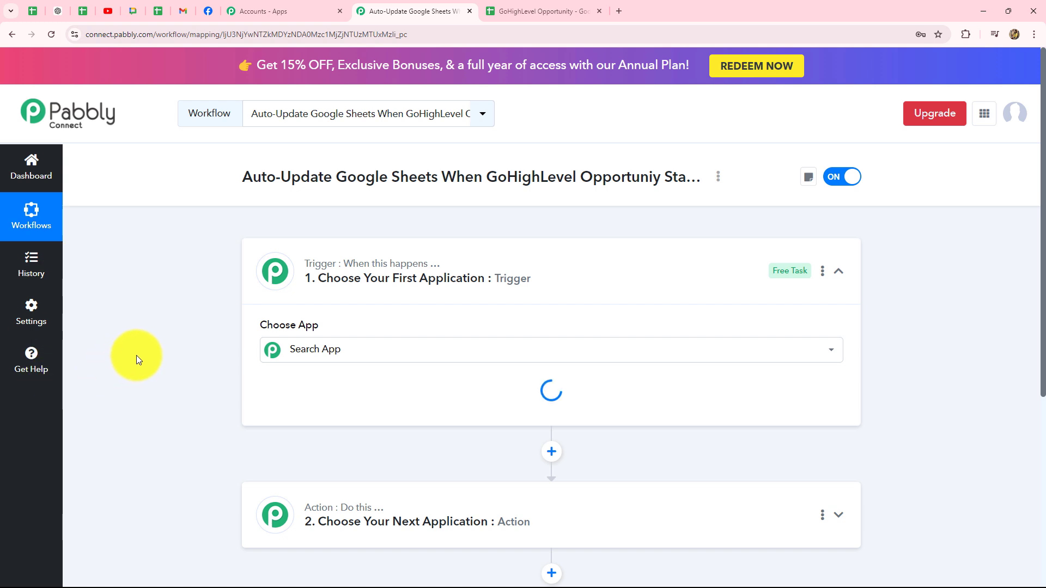
pyautogui.click(839, 271)
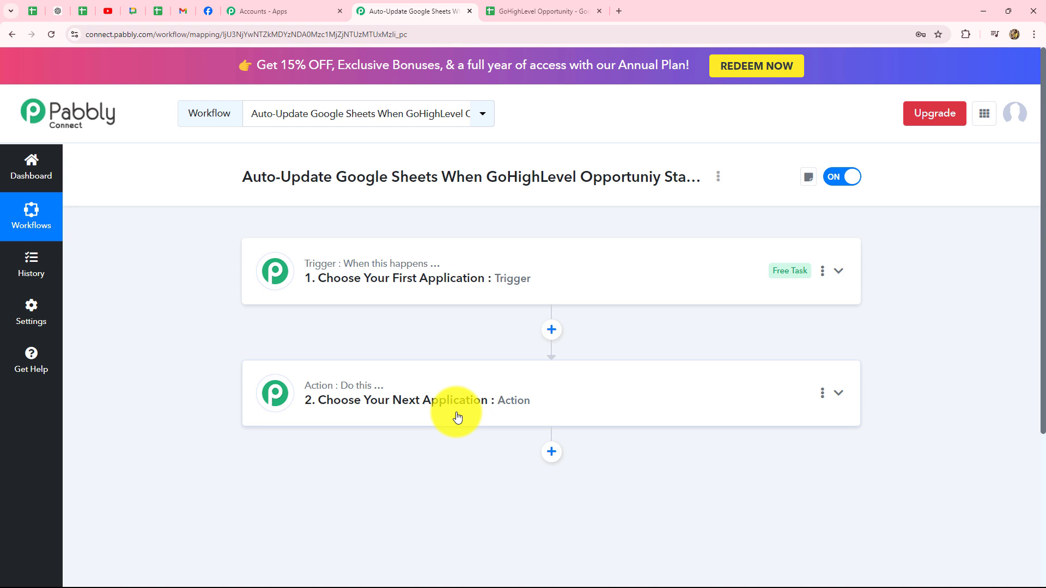
pyautogui.moveTo(400, 268)
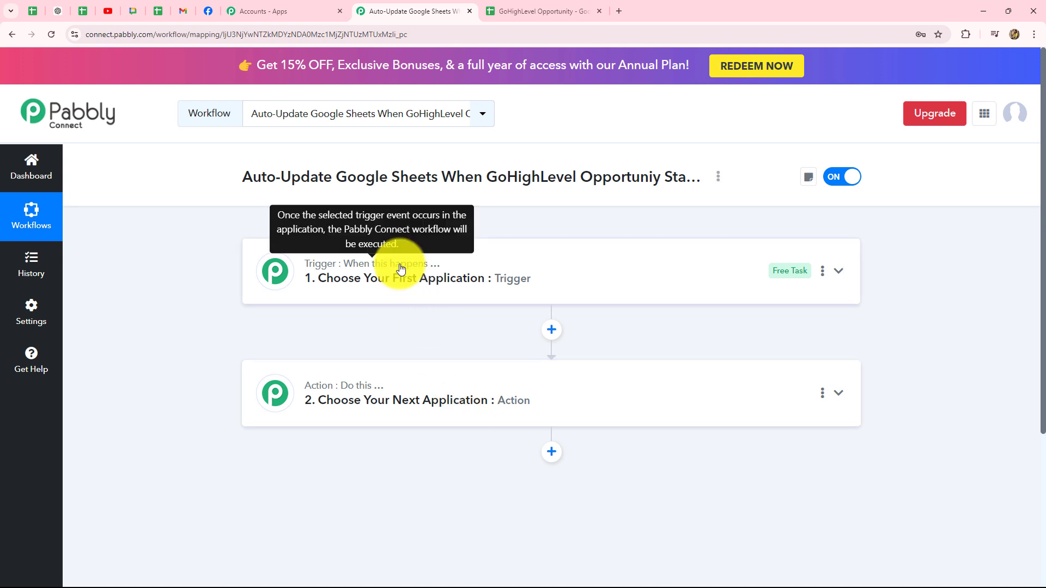
# - Search 'Lead' and set LeadConnector V2 as the trigger app
pyautogui.click(400, 268)
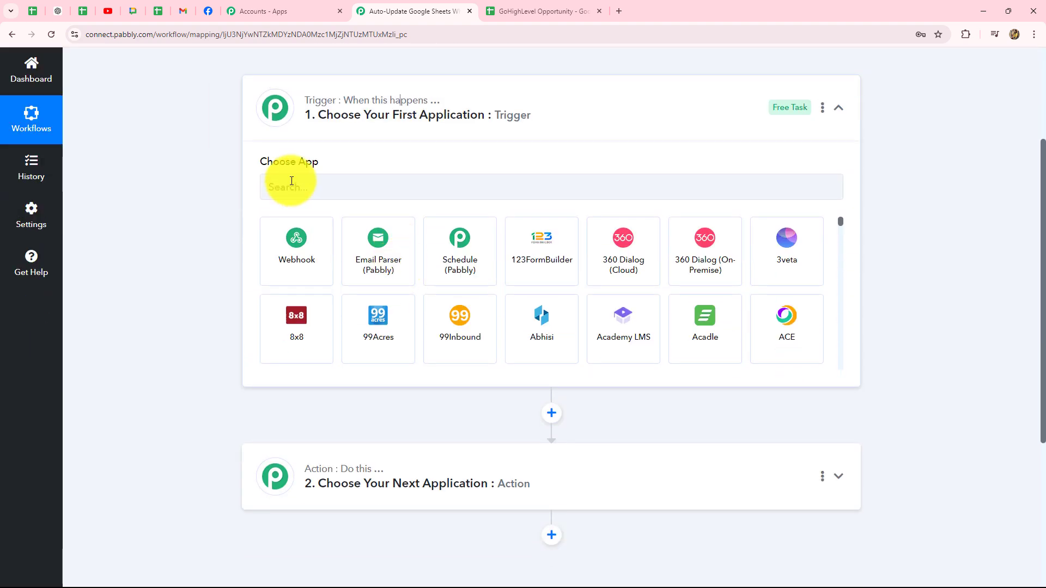
pyautogui.click(293, 185)
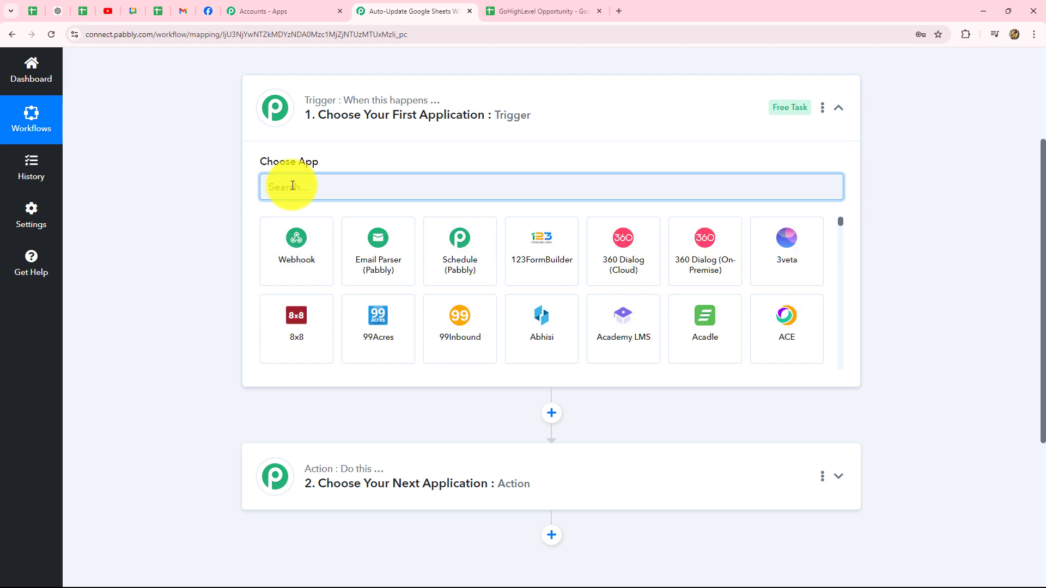
pyautogui.write('Lead')
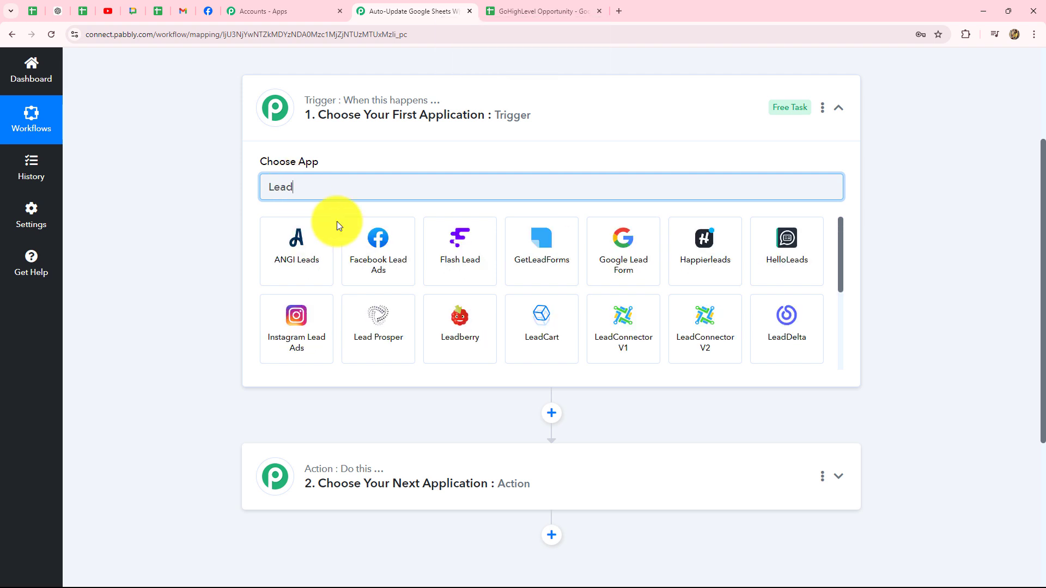
pyautogui.click(702, 317)
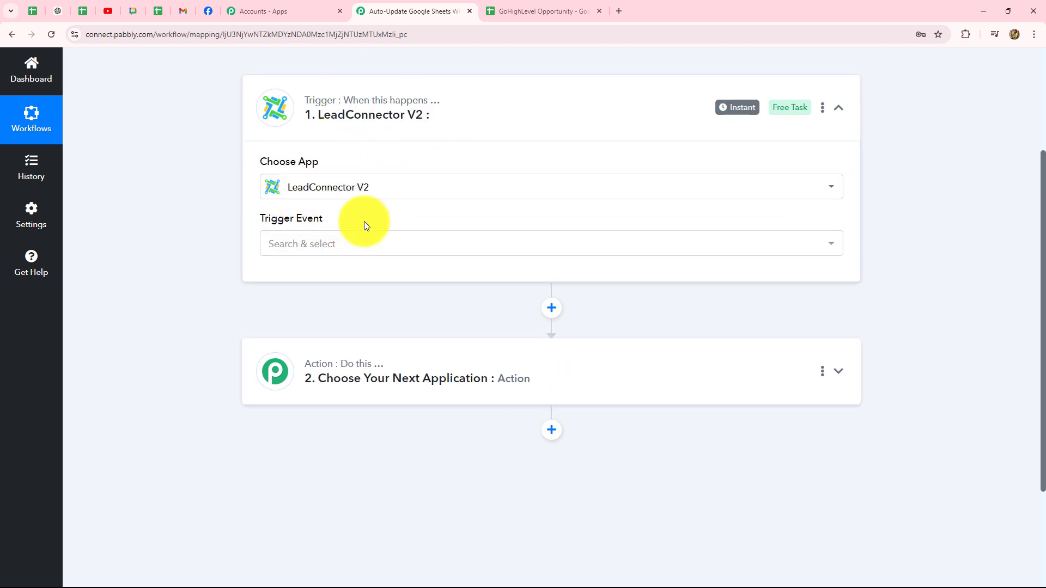
# - Filter the trigger event list by typing 'opp'
pyautogui.click(310, 248)
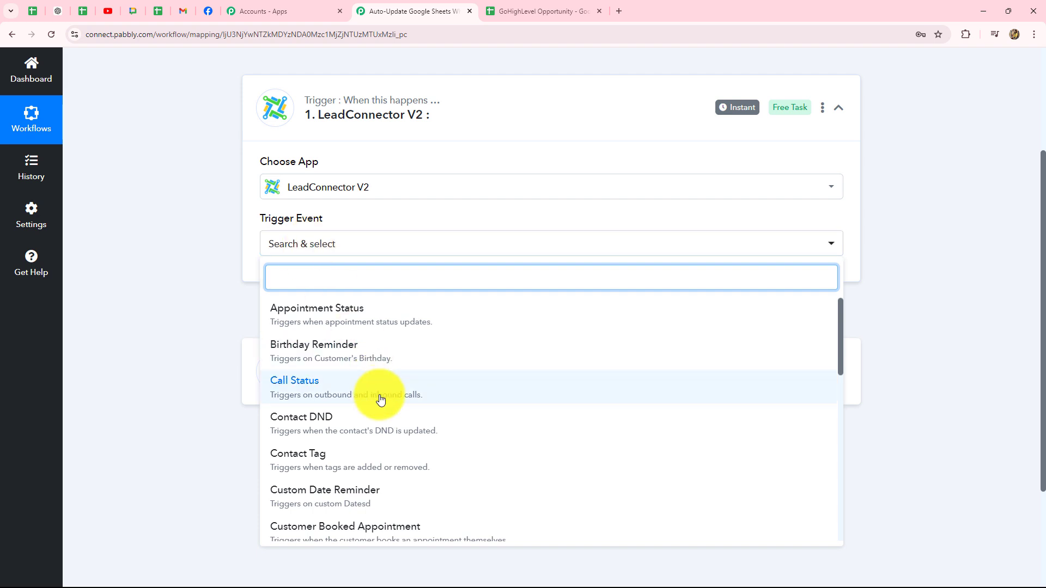
pyautogui.scroll(-5, 327, 460)
pyautogui.scroll(5, 327, 461)
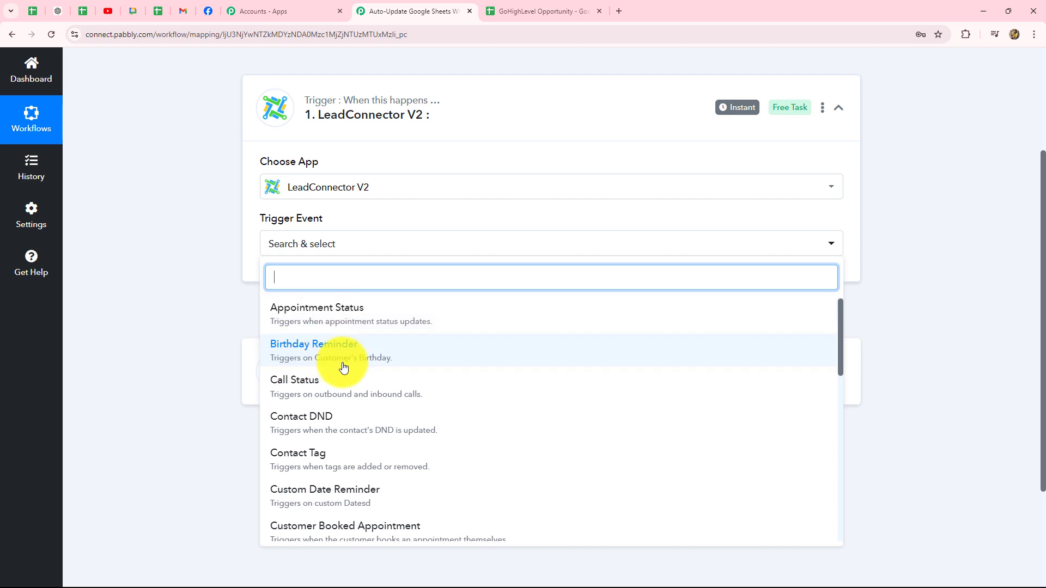
pyautogui.scroll(-2, 342, 368)
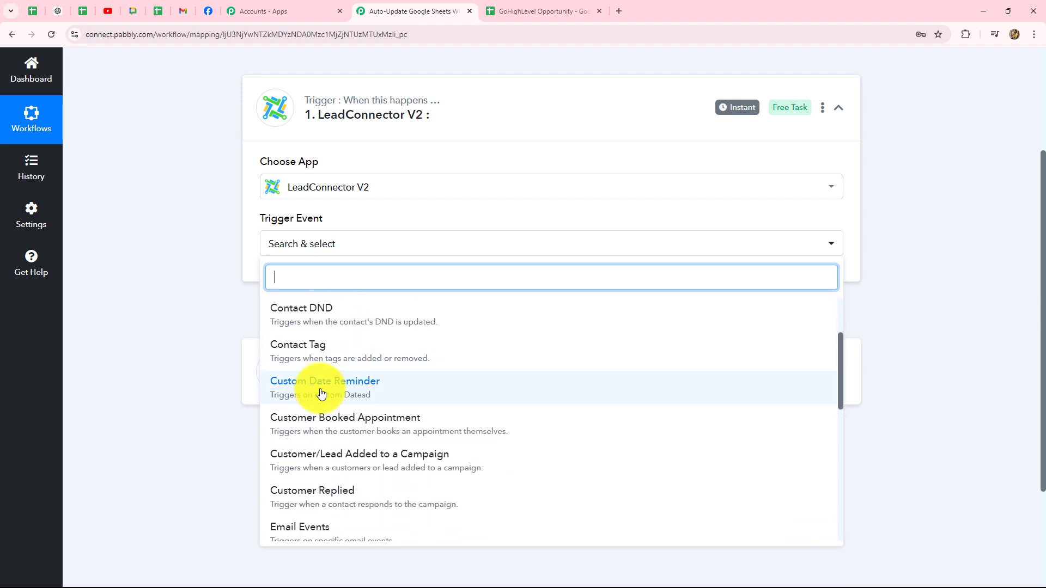
pyautogui.scroll(-8, 359, 442)
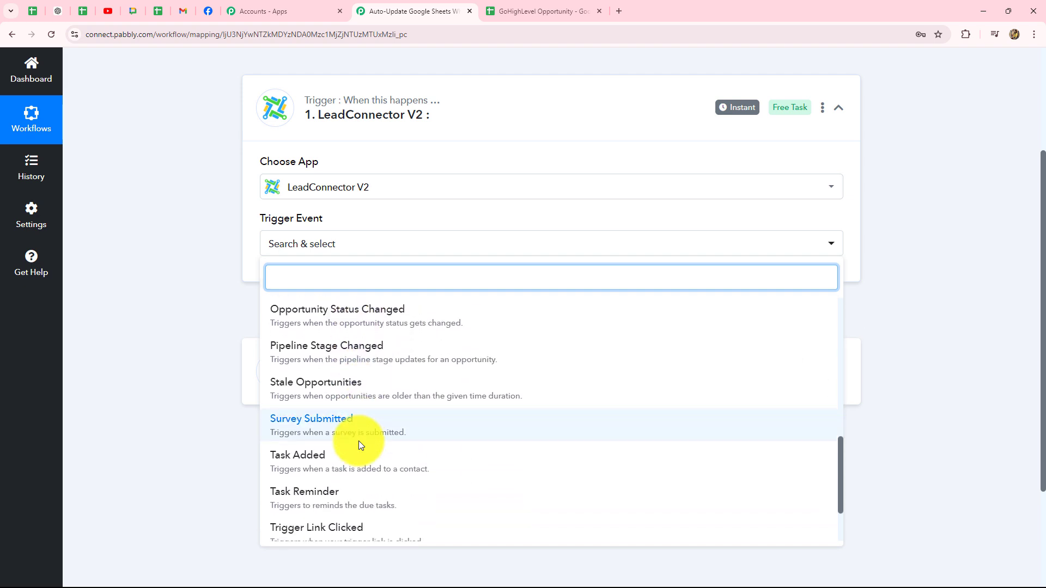
pyautogui.scroll(-2, 358, 445)
pyautogui.write('opp')
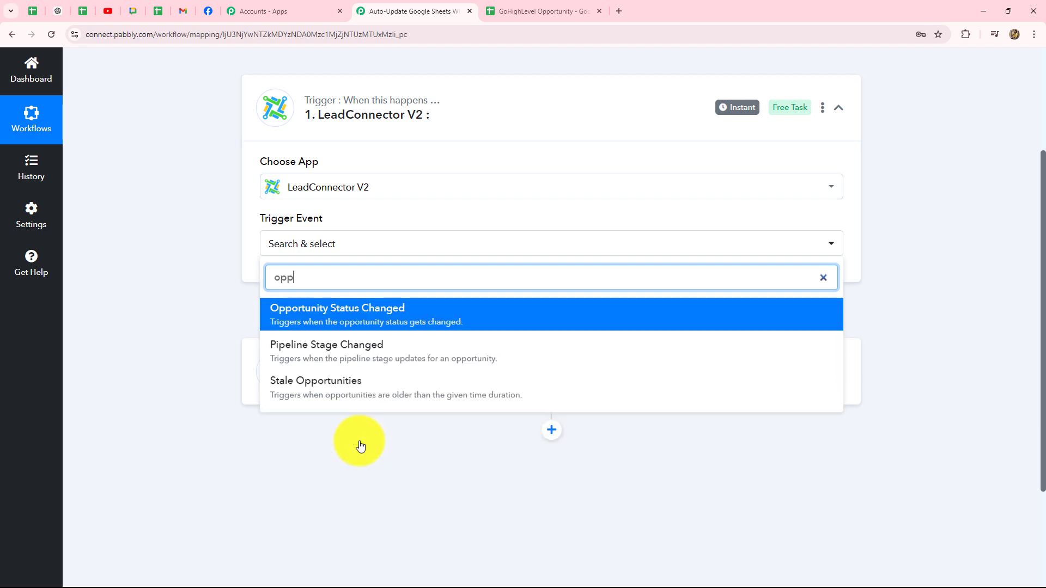
# - Set the trigger event to Opportunity Status Changed and copy its webhook URL
pyautogui.click(390, 313)
pyautogui.scroll(-2, 215, 313)
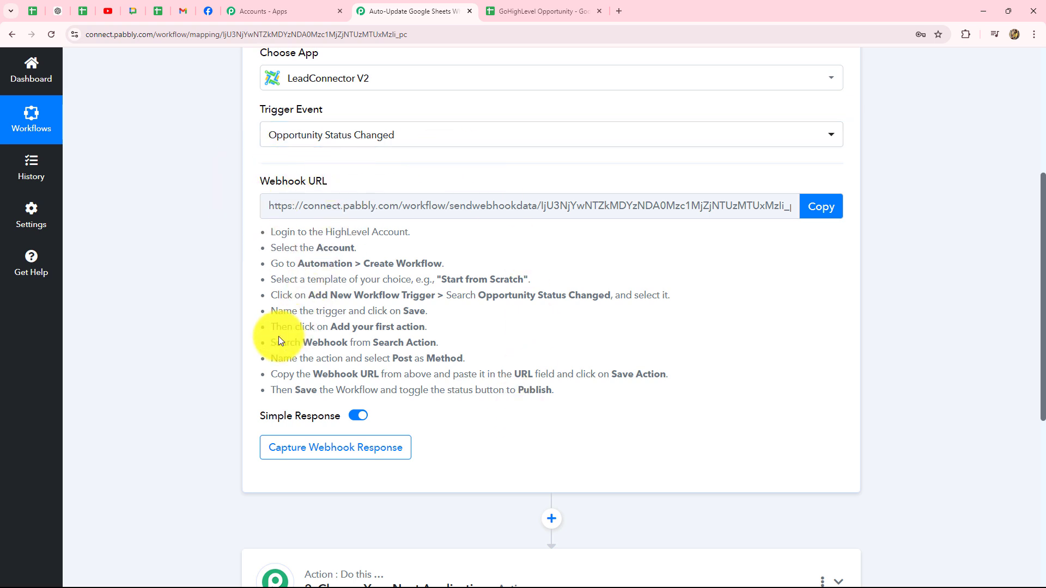
pyautogui.scroll(3, 524, 340)
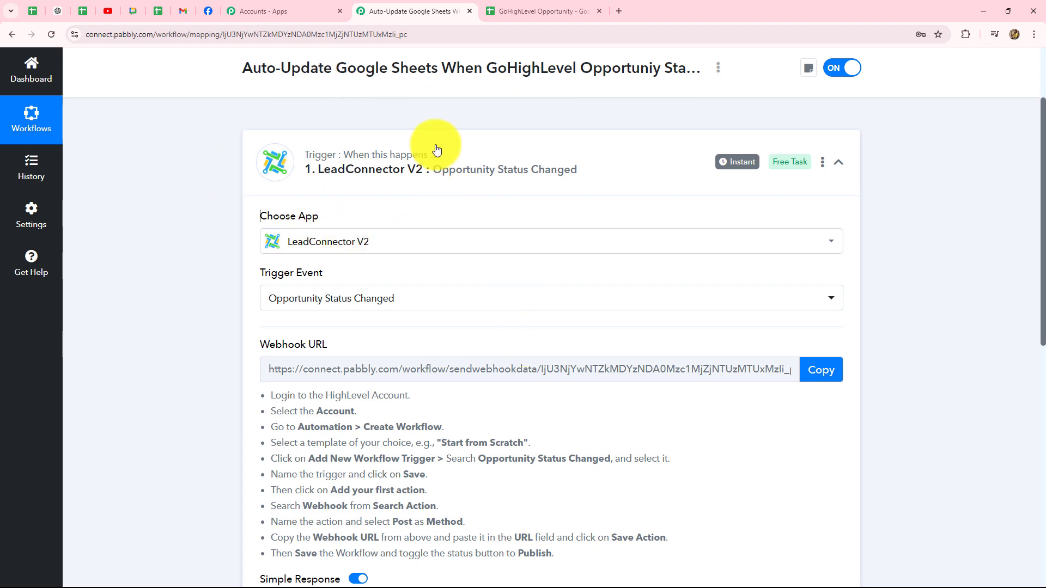
pyautogui.scroll(-4, 196, 247)
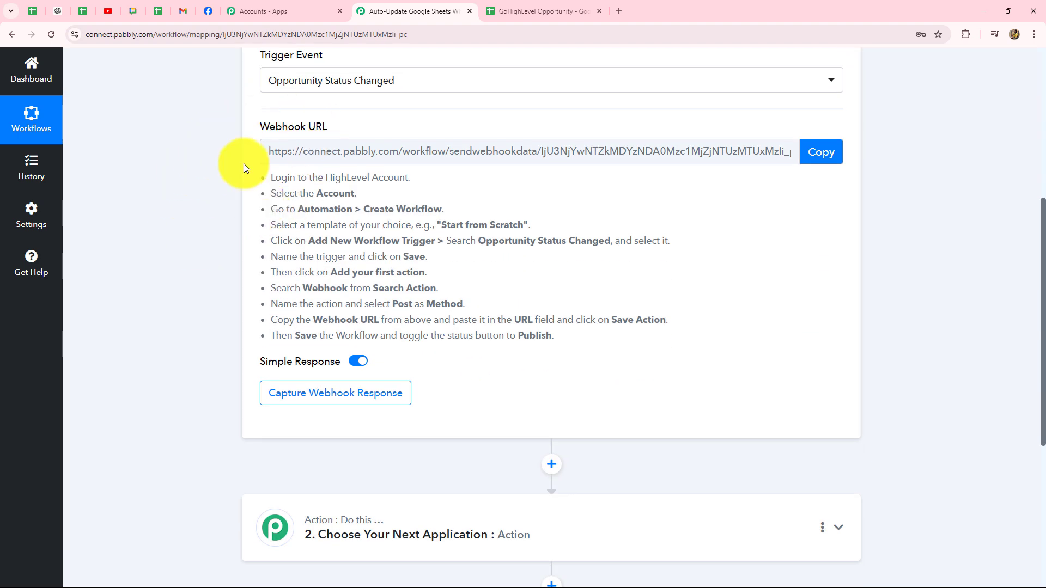
pyautogui.scroll(2, 637, 217)
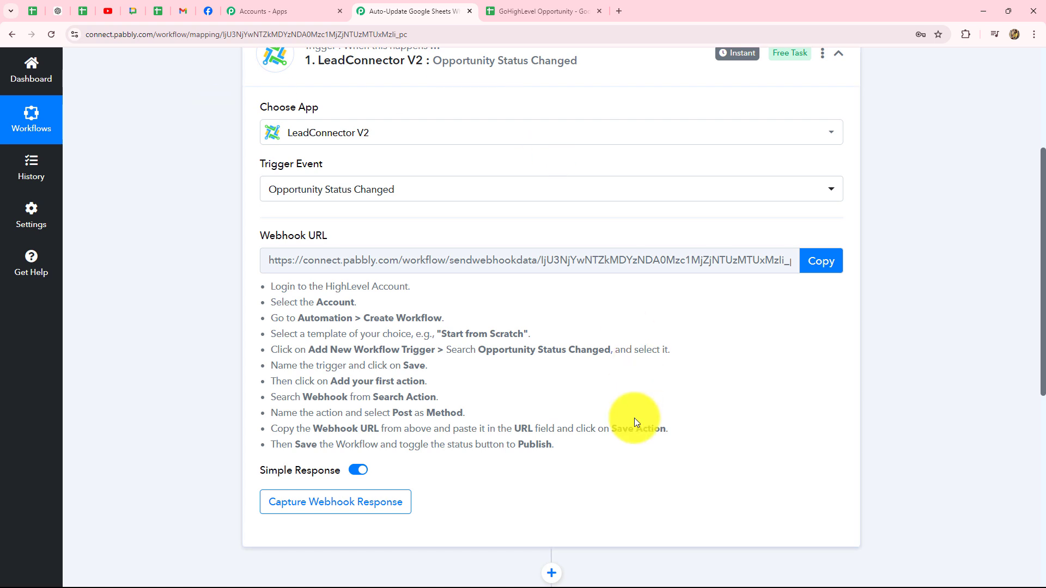
pyautogui.click(815, 267)
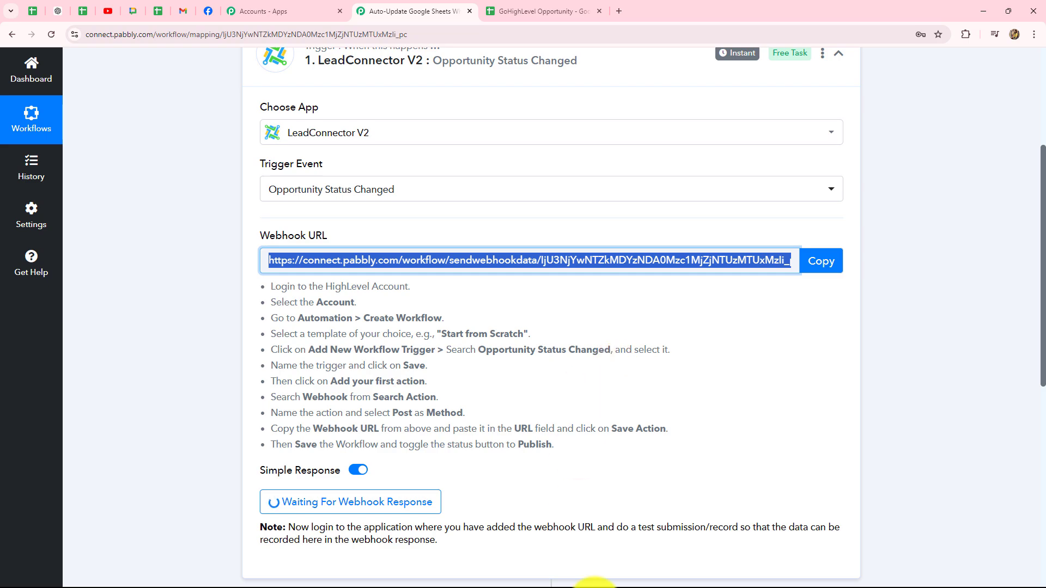
pyautogui.click(591, 587)
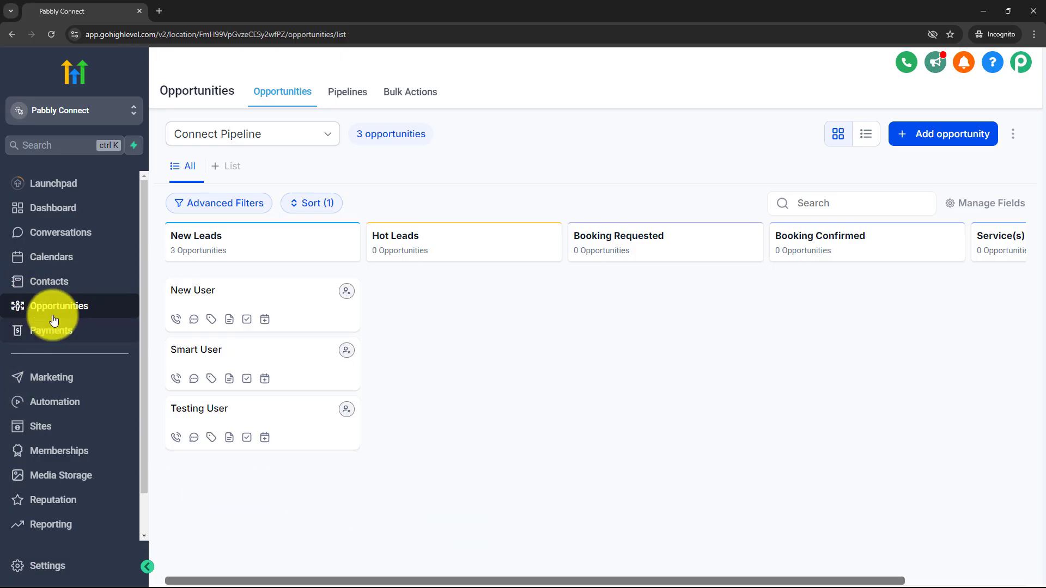
# - Start a new GoHighLevel automation workflow from scratch
pyautogui.click(60, 406)
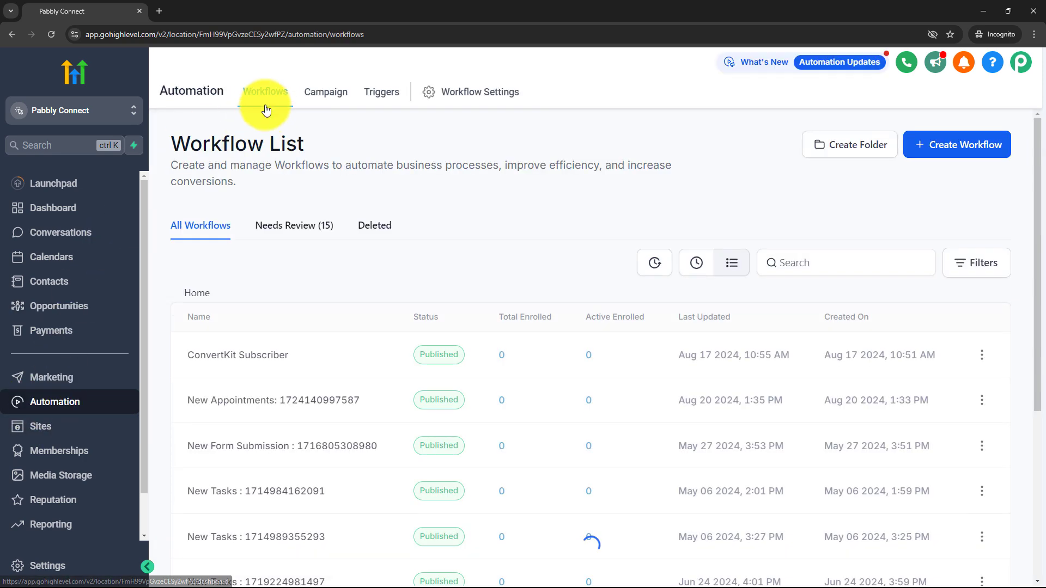
pyautogui.scroll(-5, 425, 325)
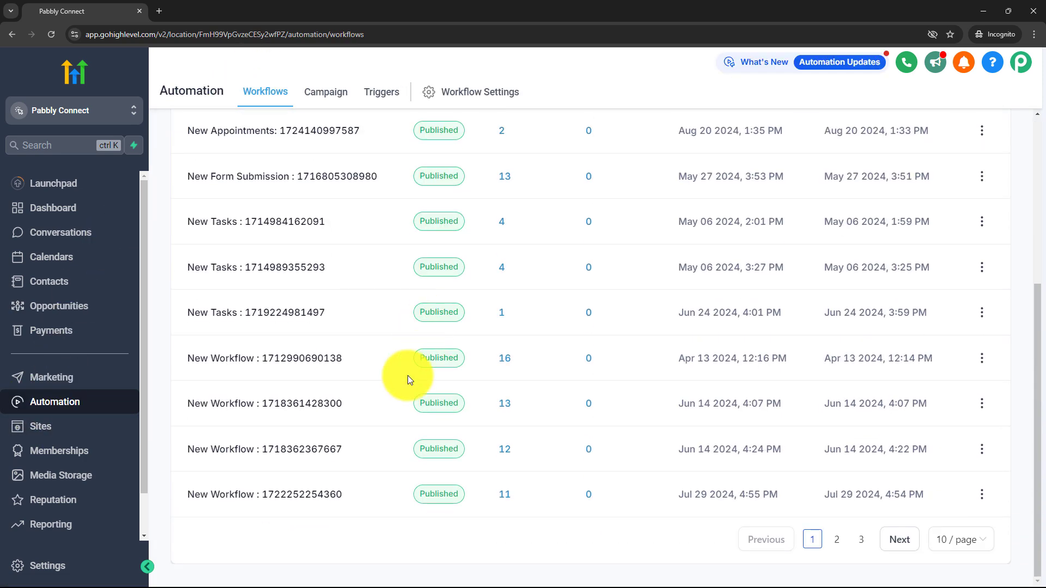
pyautogui.scroll(4, 366, 472)
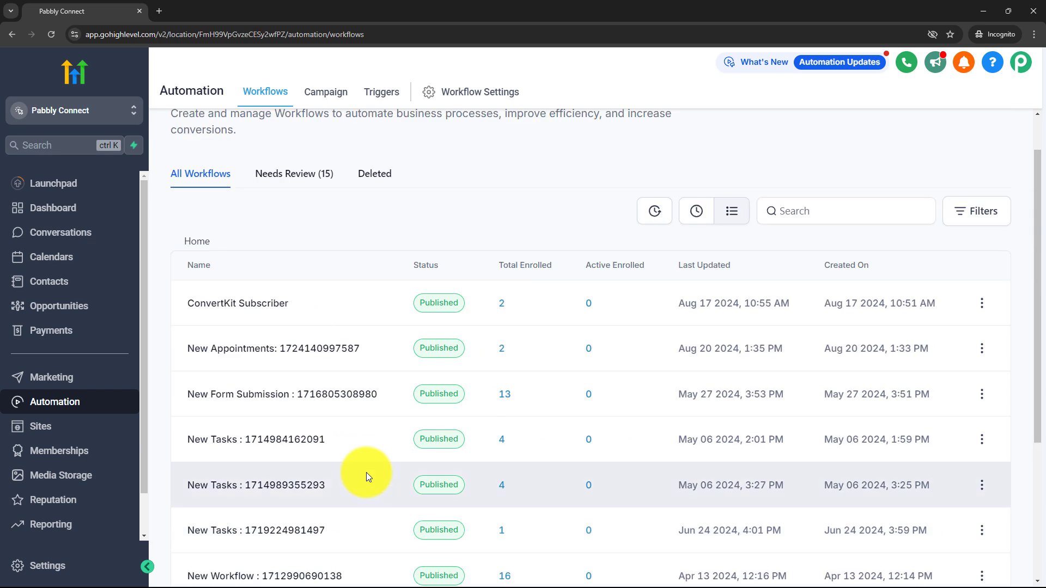
pyautogui.scroll(1, 366, 472)
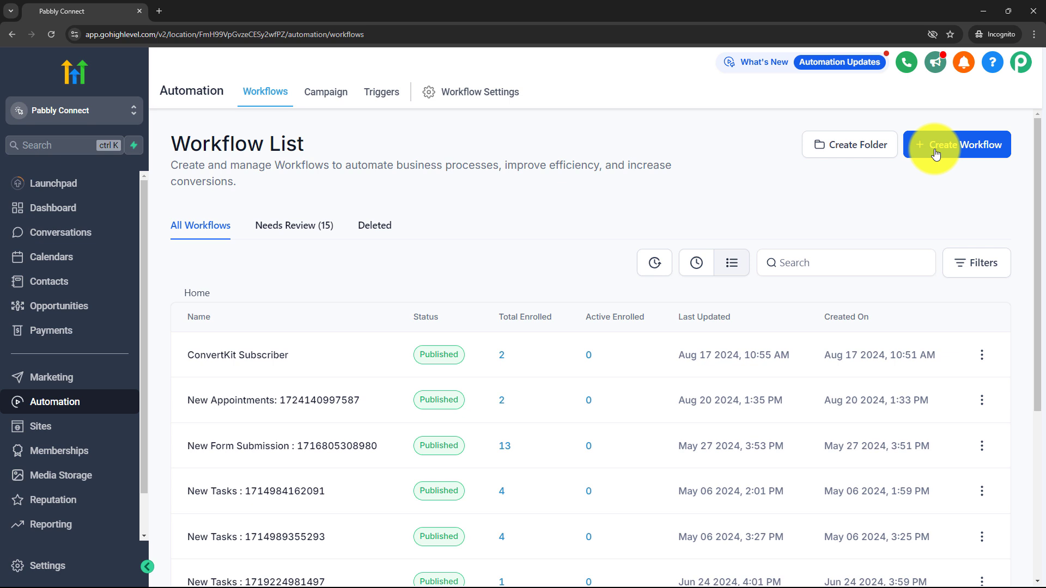
pyautogui.click(934, 155)
pyautogui.click(216, 233)
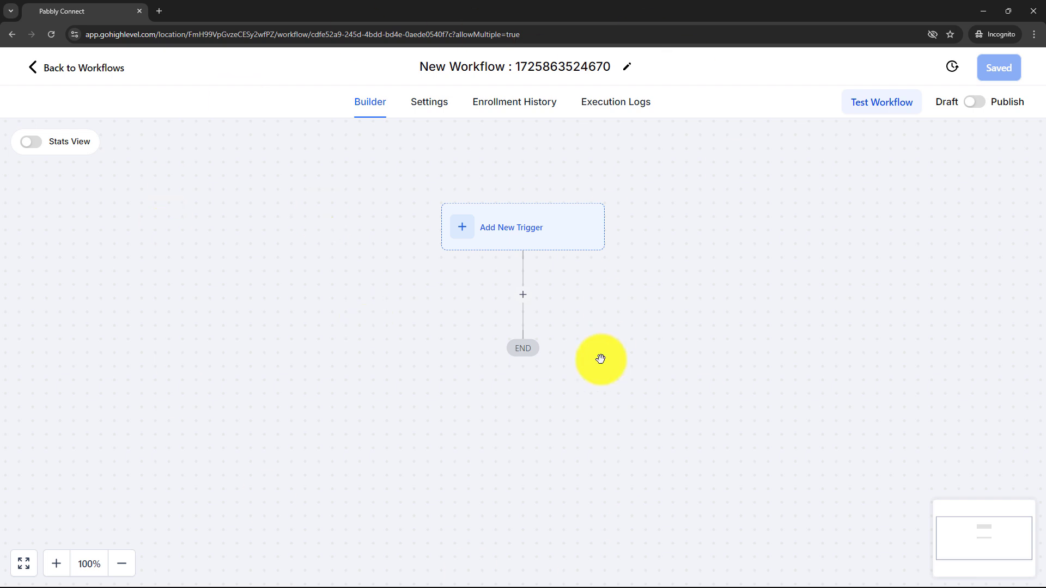
# - Rename the workflow title to 'Opportunities'
pyautogui.moveTo(507, 69); pyautogui.dragTo(394, 80)
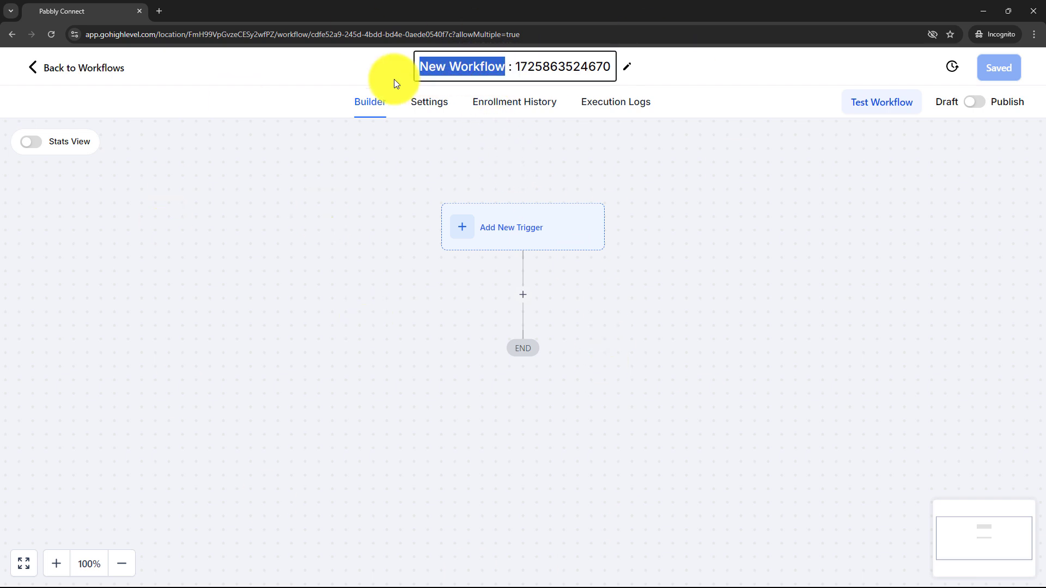
pyautogui.press('BackSpace')
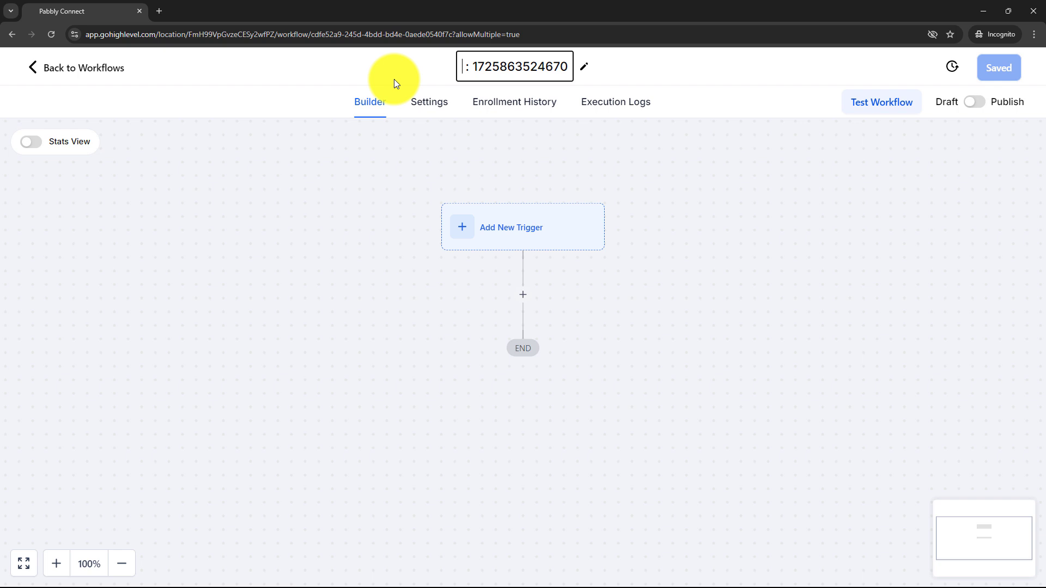
pyautogui.write('Opportunities')
pyautogui.click(329, 199)
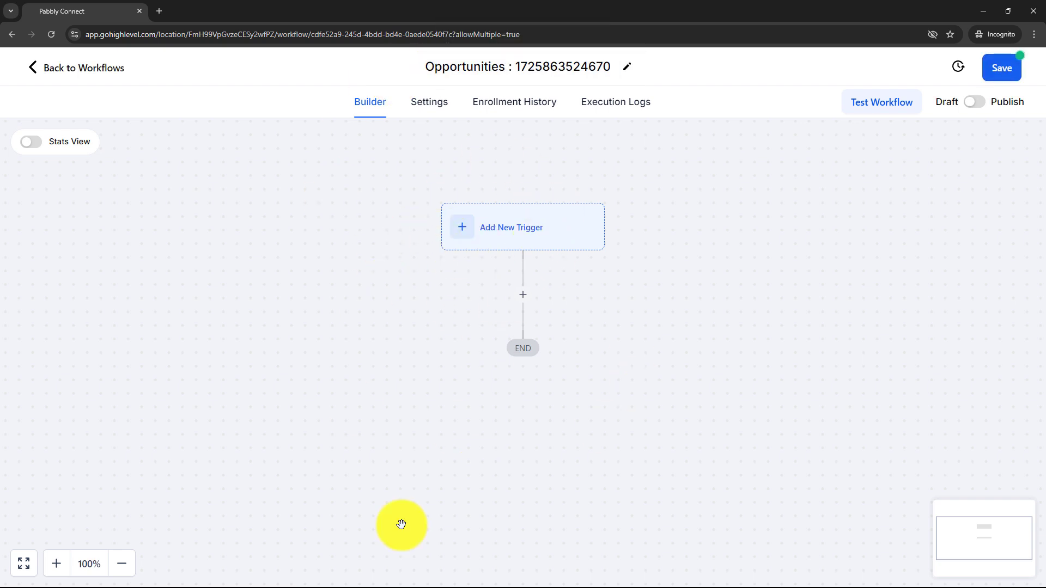
# - Add an Opportunity Status Changed trigger, found by searching 'opp'
pyautogui.click(536, 227)
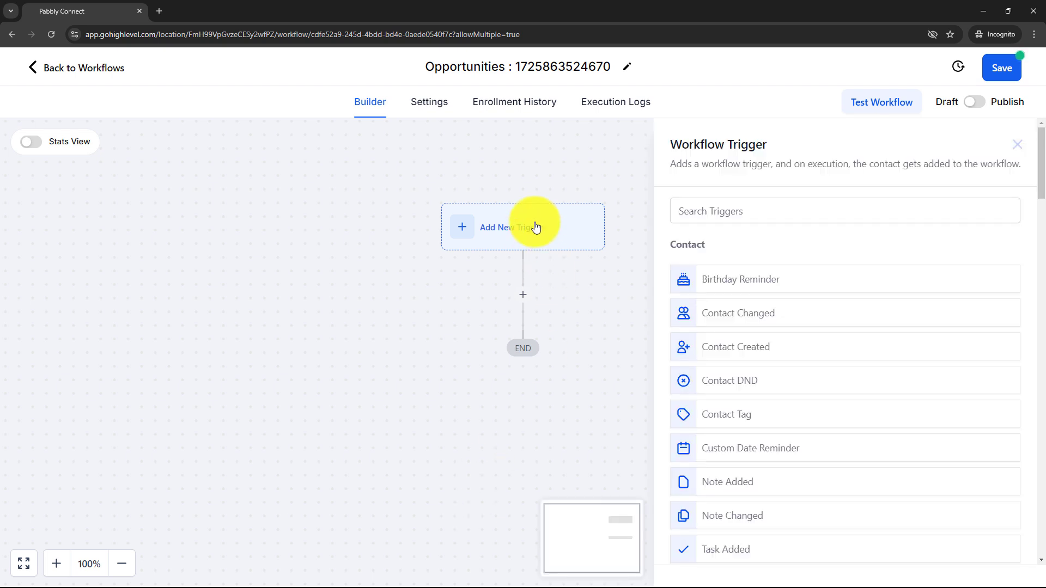
pyautogui.click(802, 219)
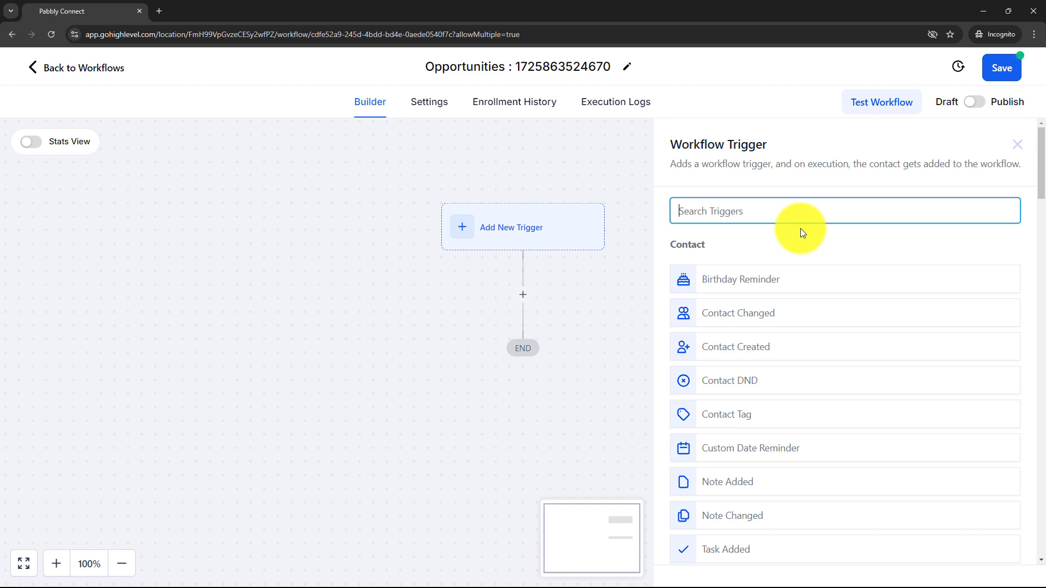
pyautogui.write('opp')
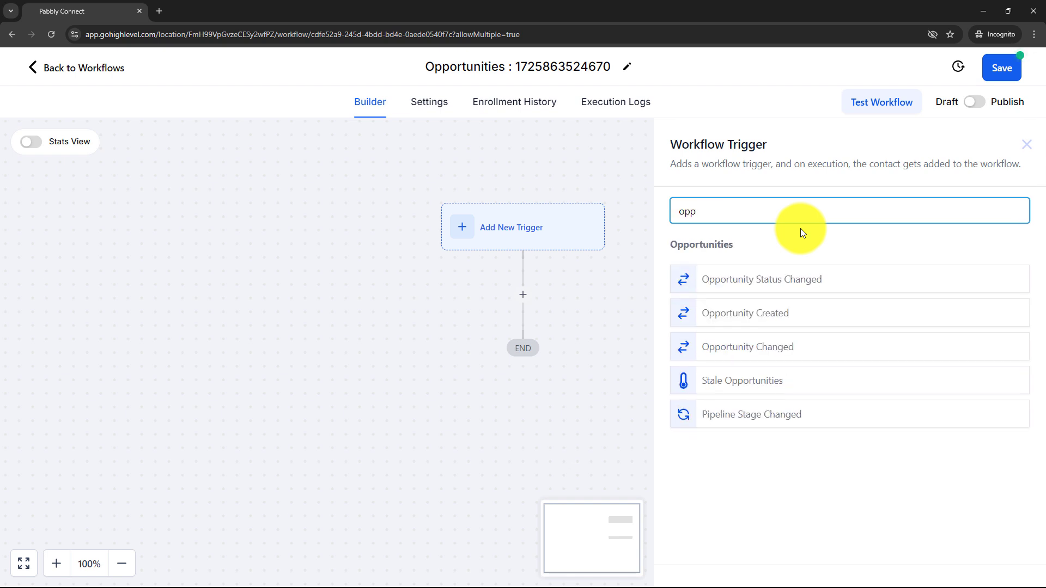
pyautogui.click(795, 282)
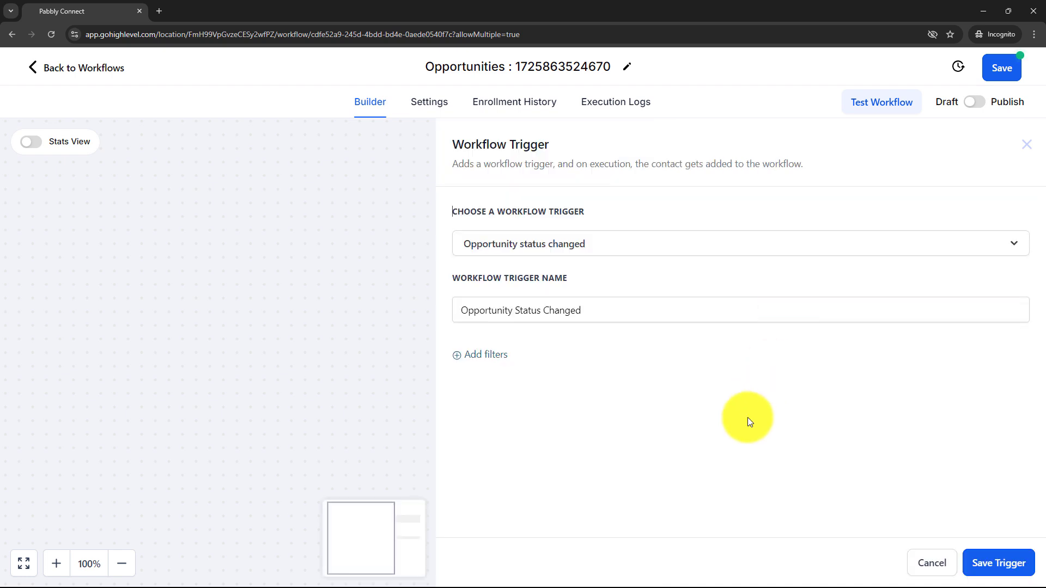
# - Filter the trigger to Moved to status equals won and save it
pyautogui.click(495, 358)
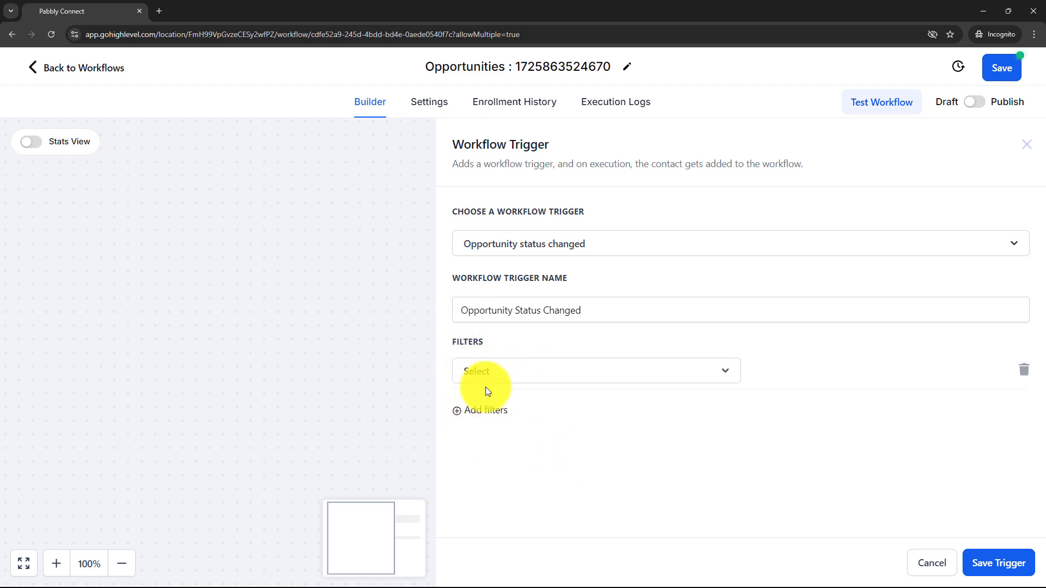
pyautogui.click(479, 374)
pyautogui.scroll(-5, 512, 504)
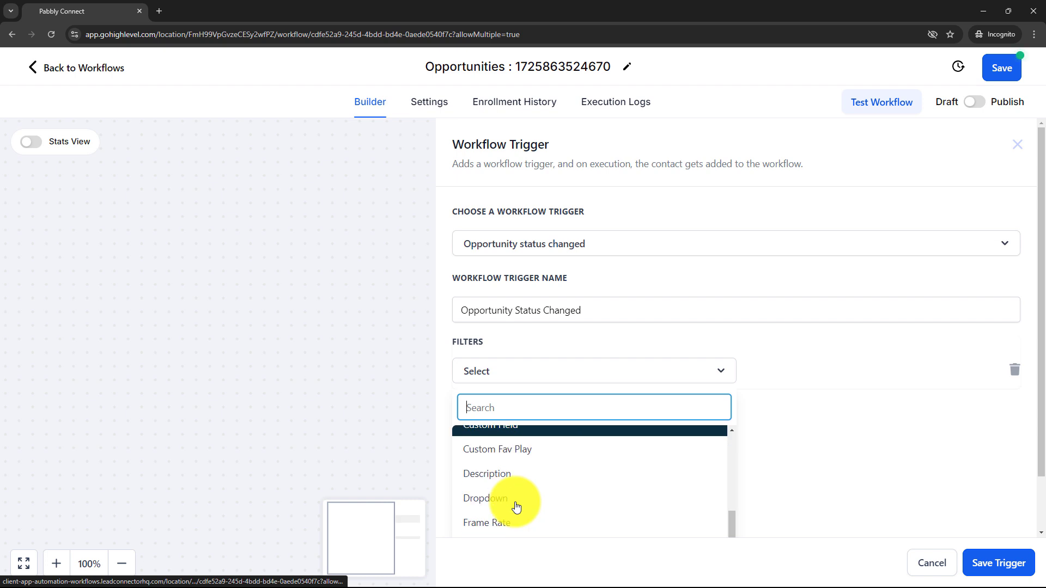
pyautogui.scroll(4, 517, 507)
pyautogui.scroll(-1, 928, 423)
pyautogui.scroll(-3, 487, 425)
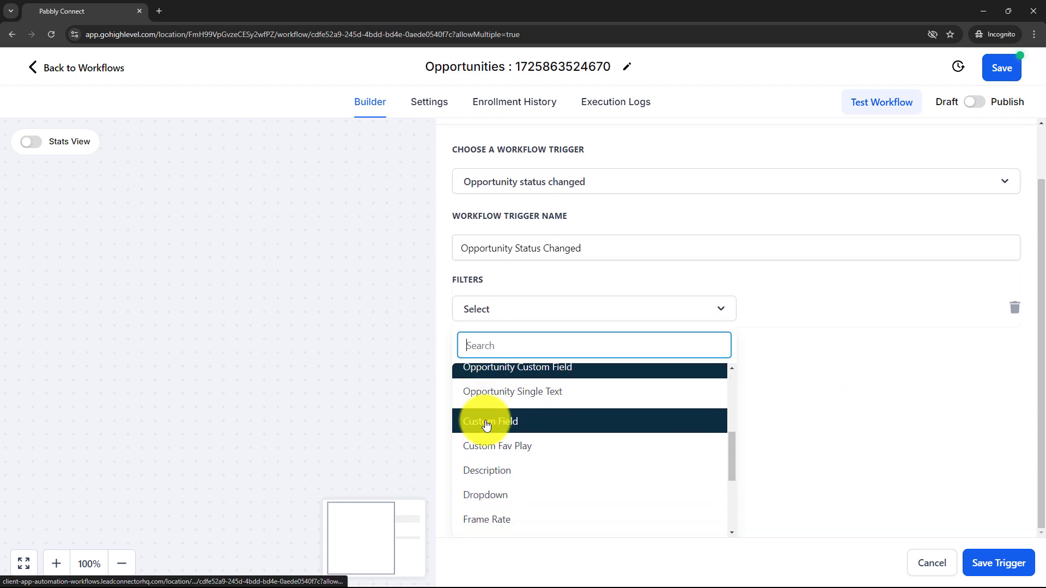
pyautogui.scroll(3, 516, 497)
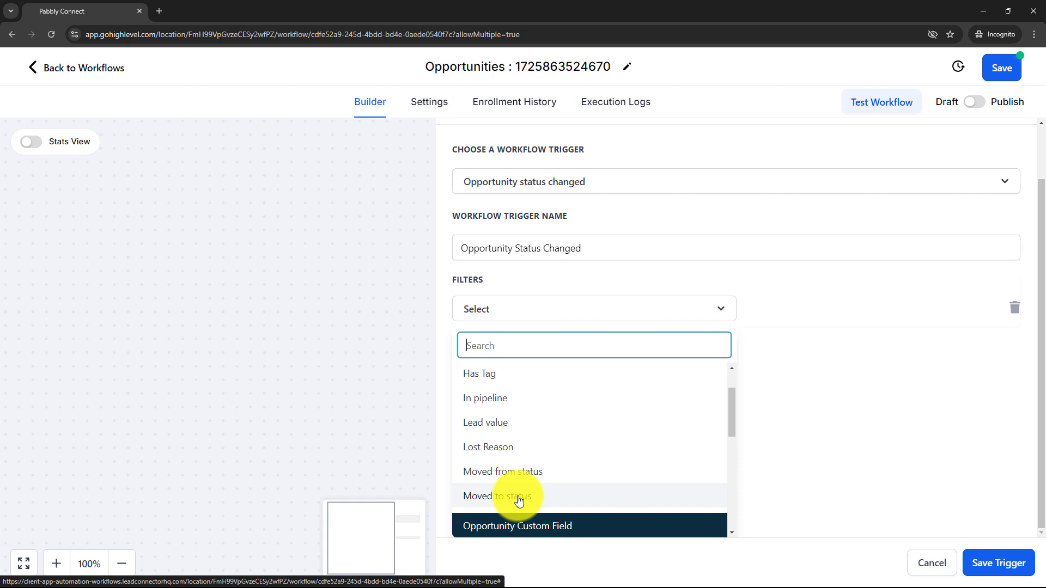
pyautogui.click(518, 496)
pyautogui.click(750, 374)
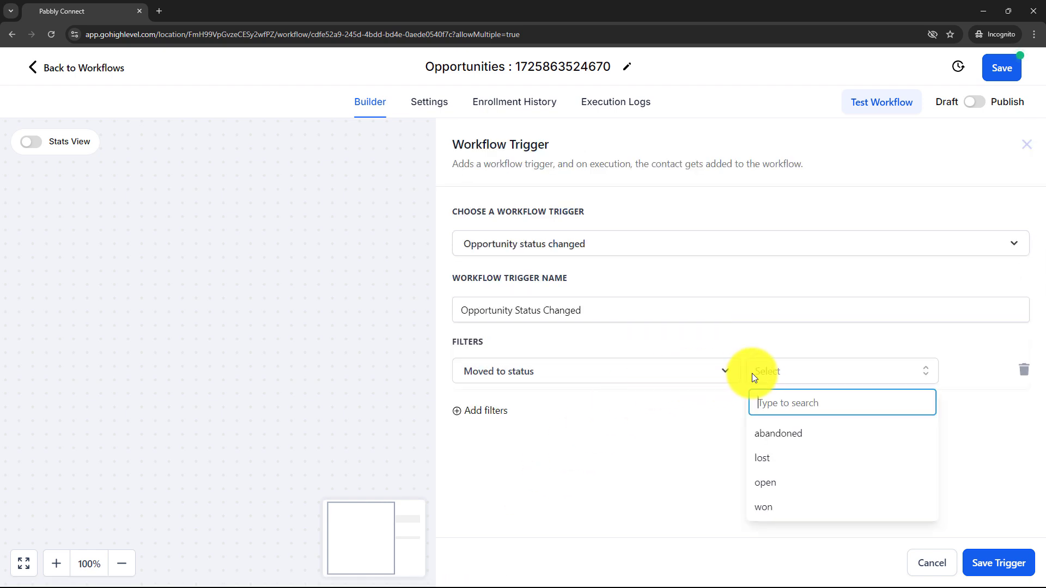
pyautogui.click(757, 509)
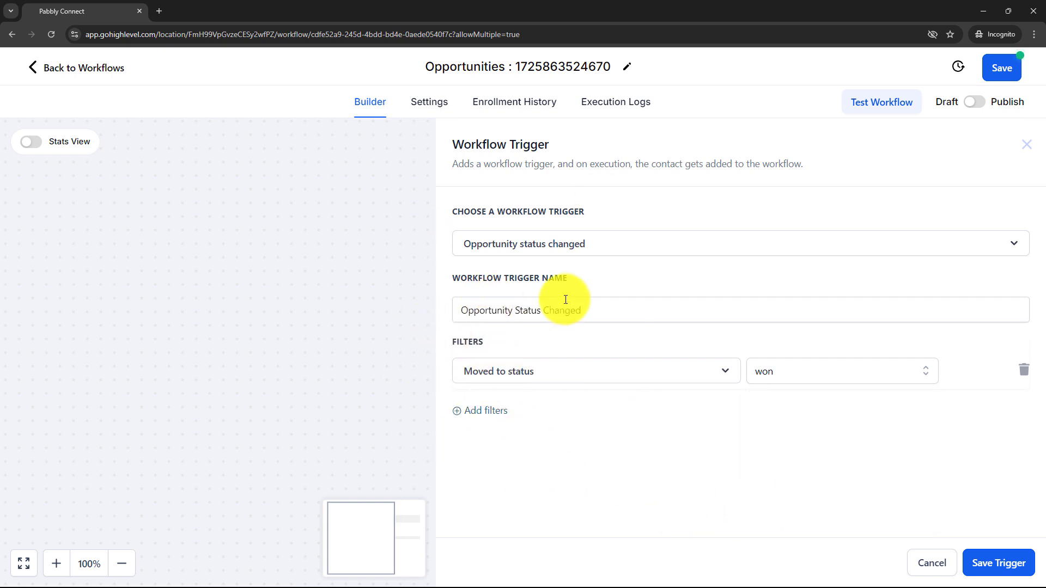
pyautogui.click(766, 370)
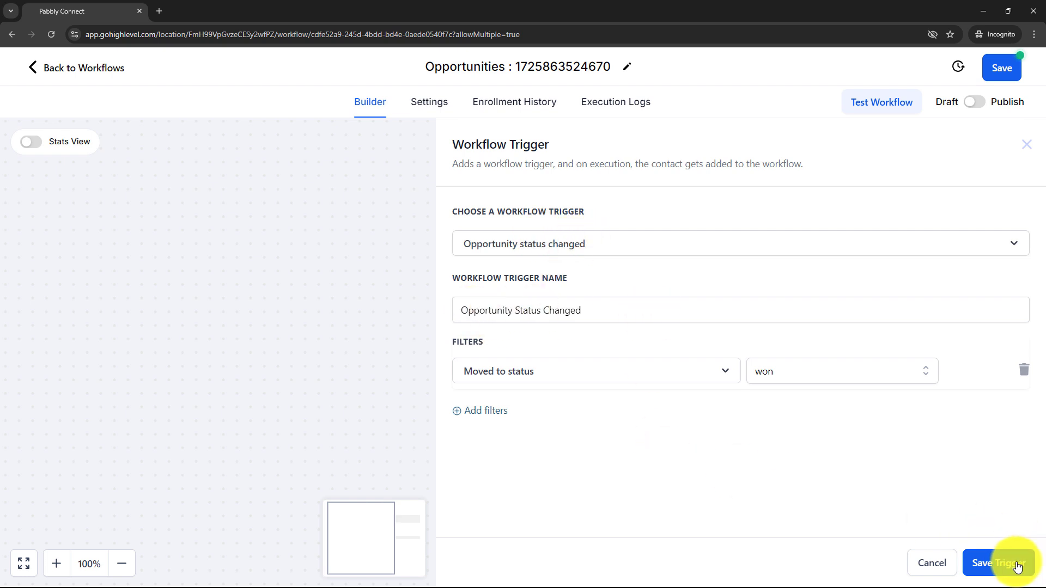
pyautogui.click(998, 563)
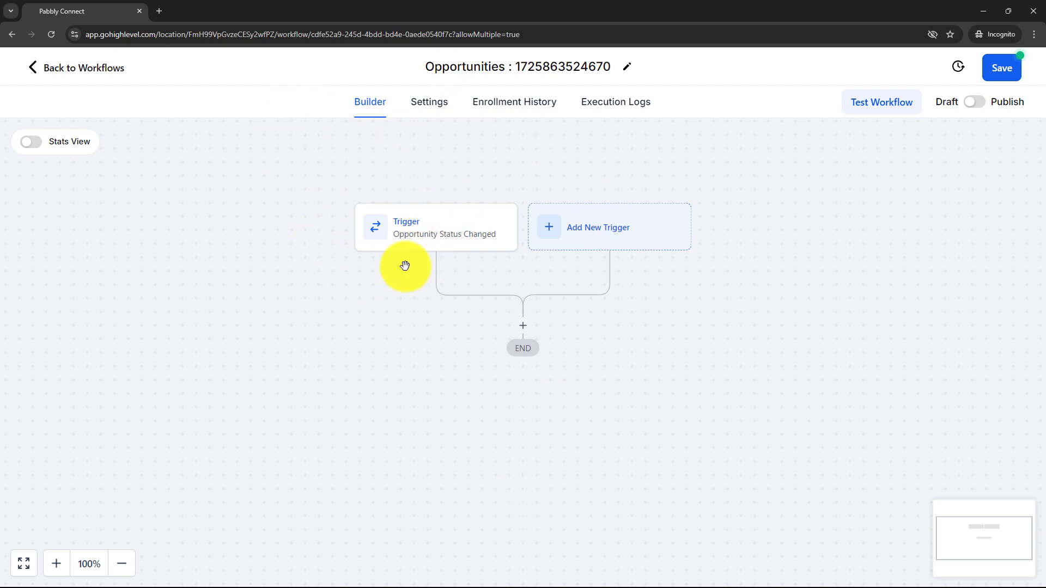
# - Add a POST Webhook action with the pasted Pabbly webhook URL and save it
pyautogui.click(522, 326)
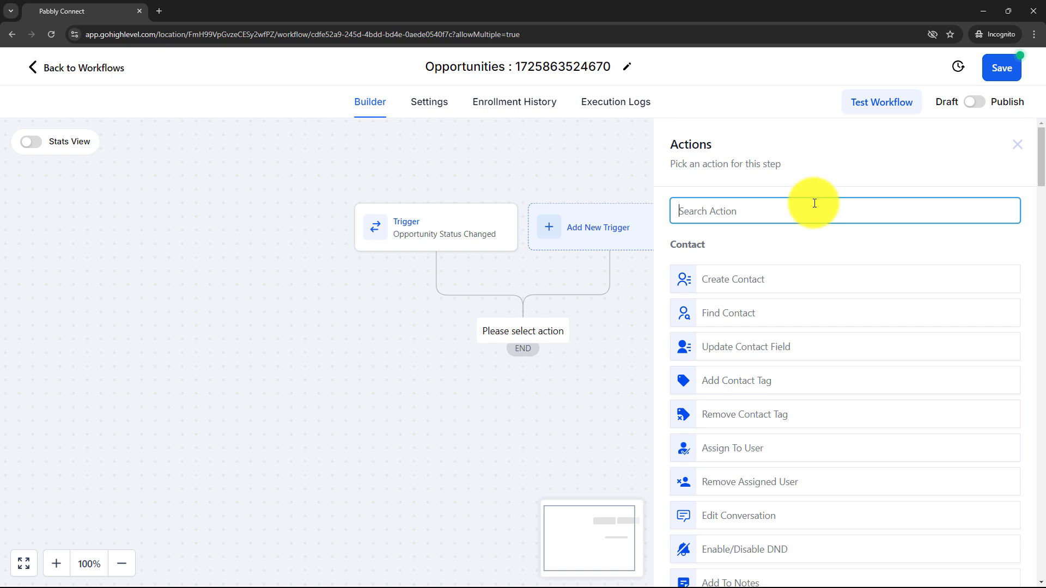
pyautogui.write('web')
pyautogui.click(775, 272)
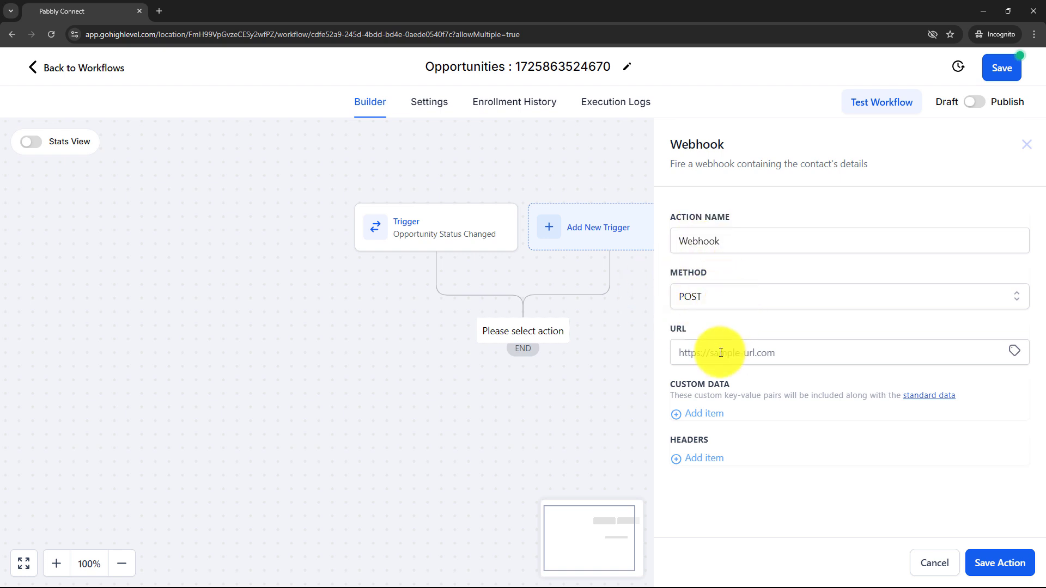
pyautogui.click(750, 352)
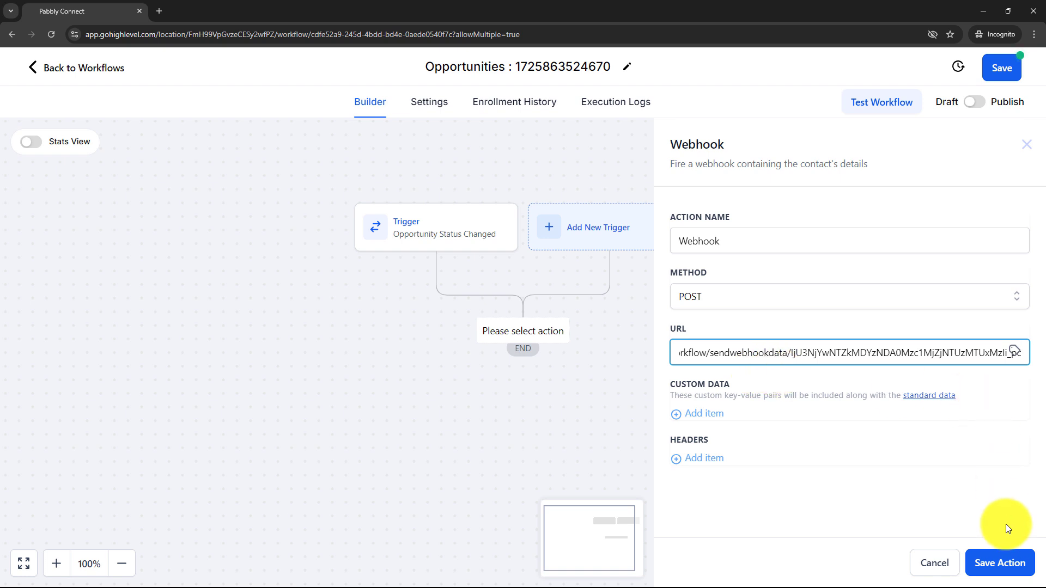
pyautogui.click(1000, 562)
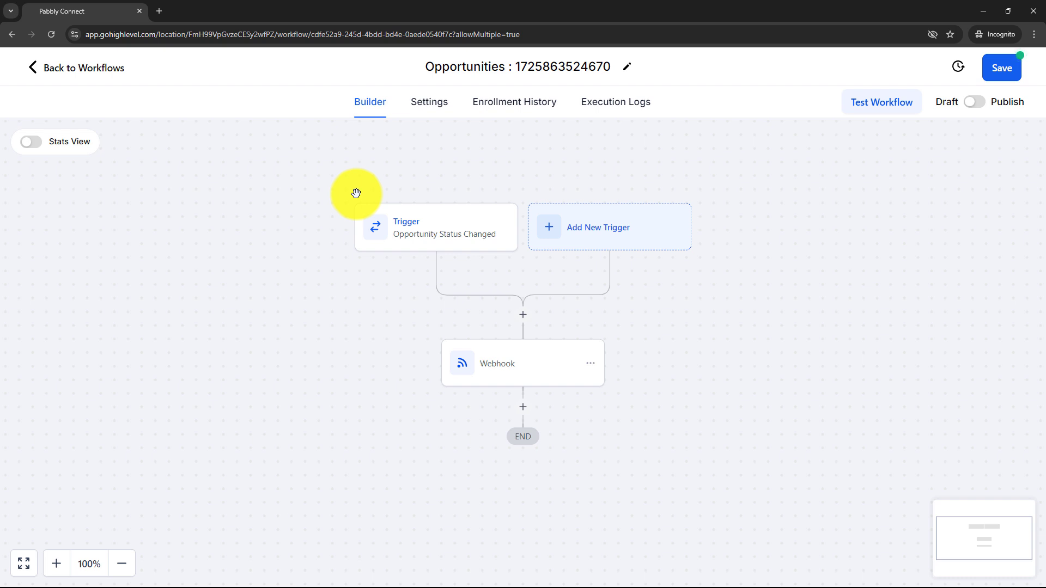
# - Save the workflow and switch it from Draft to Published
pyautogui.click(1000, 76)
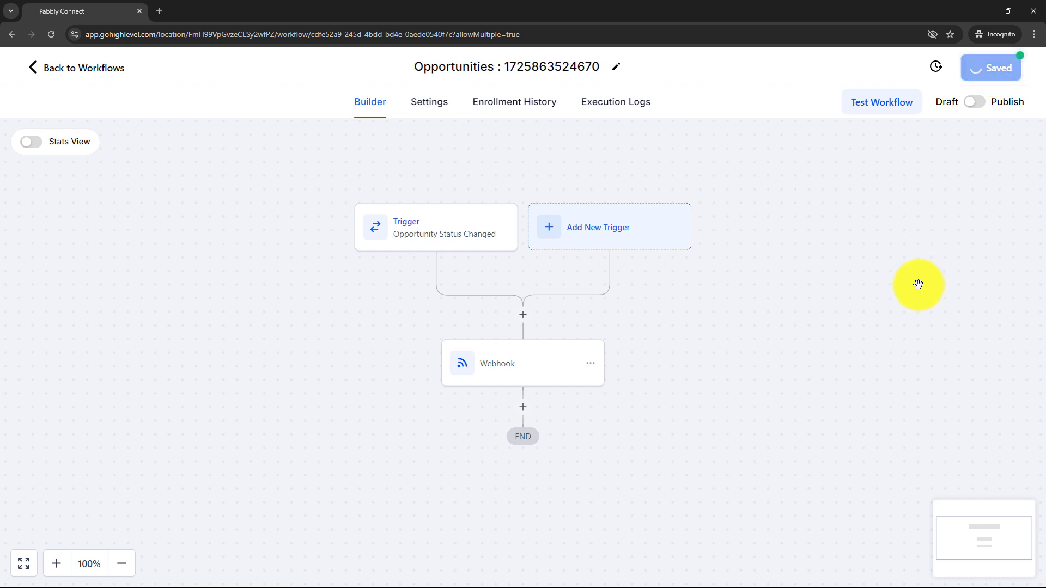
pyautogui.click(1020, 70)
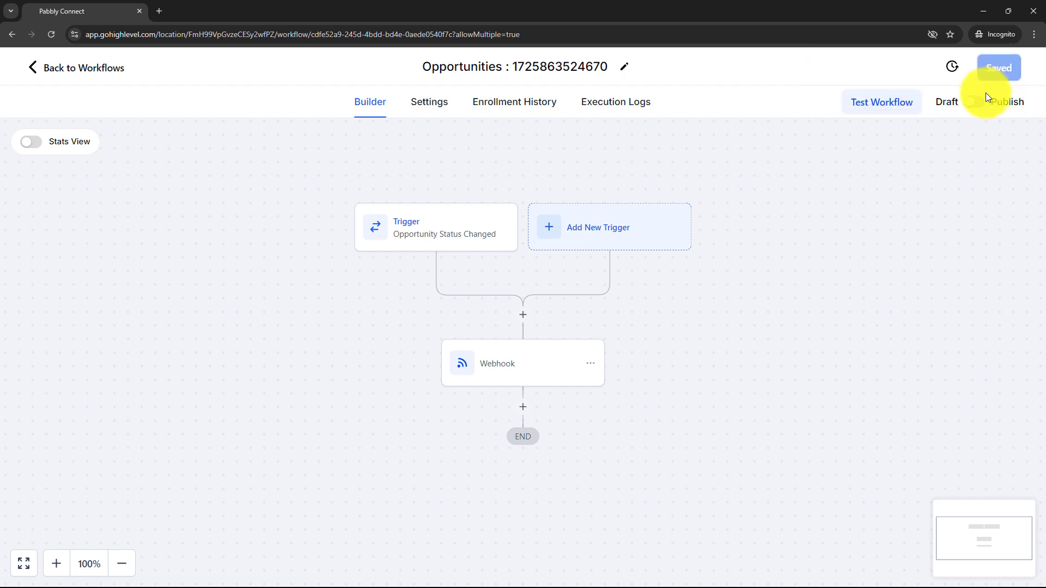
pyautogui.click(979, 102)
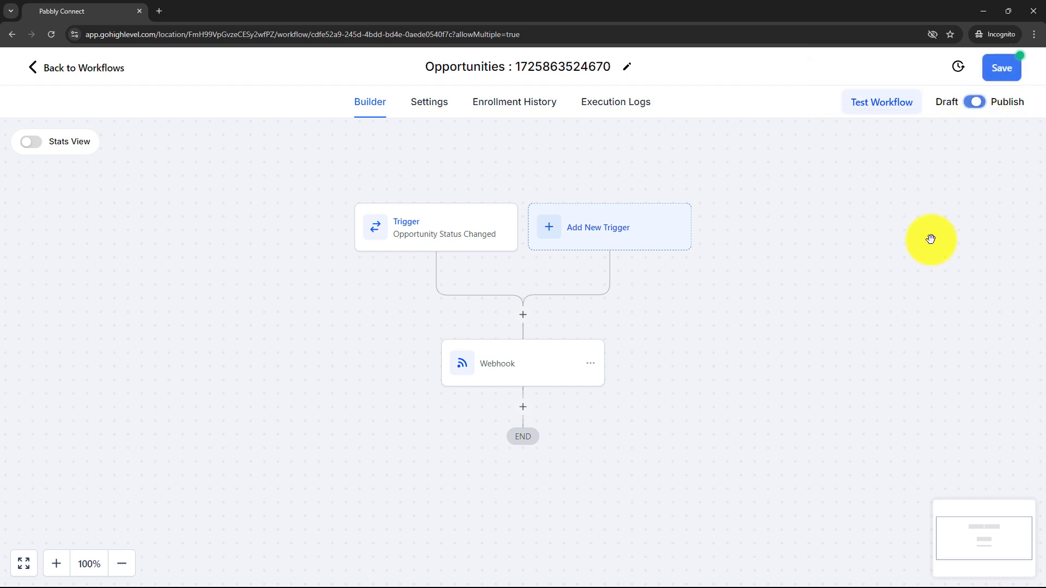
pyautogui.click(1004, 70)
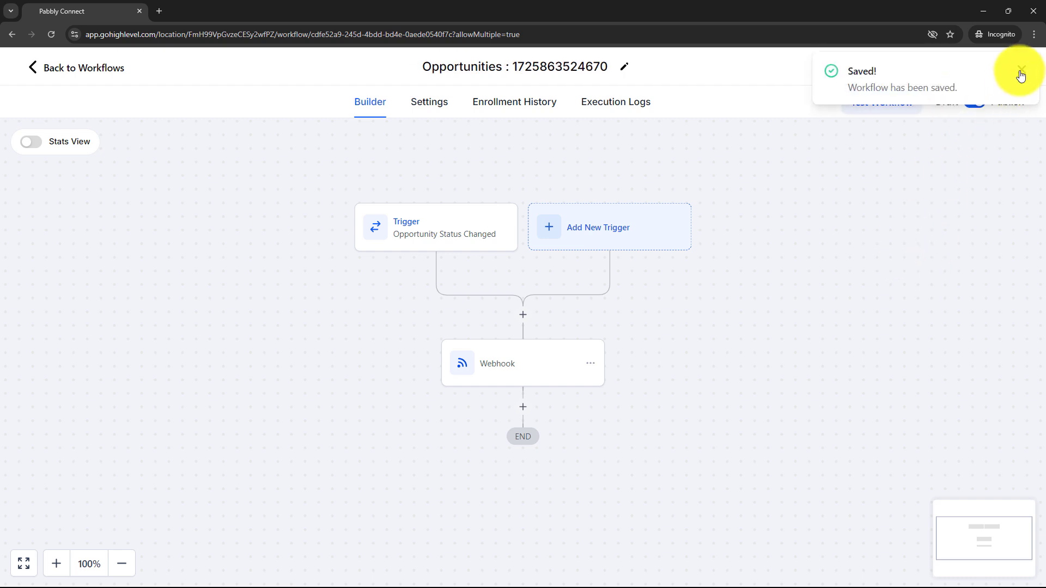
pyautogui.click(1020, 72)
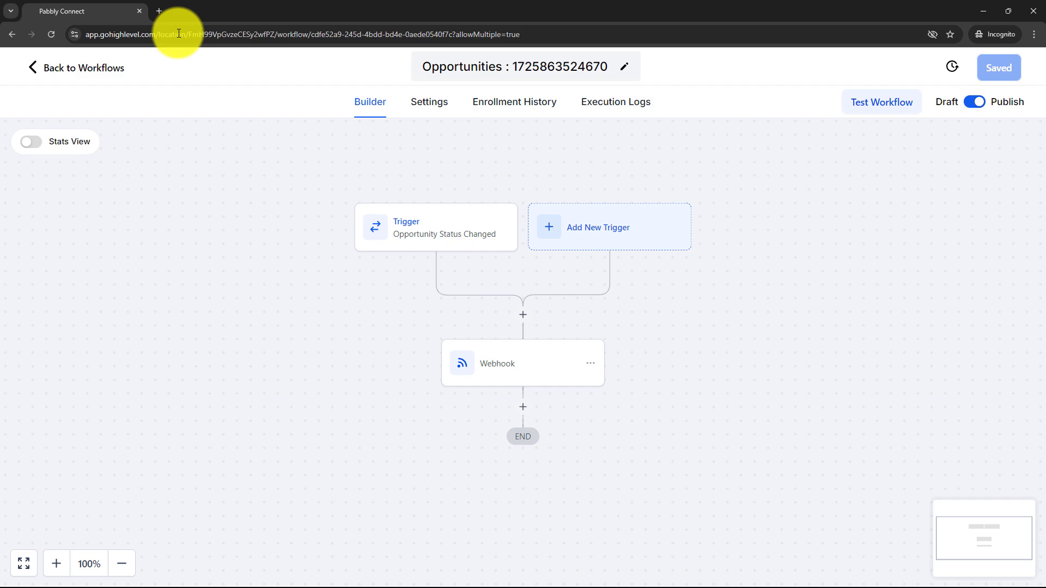
pyautogui.click(35, 66)
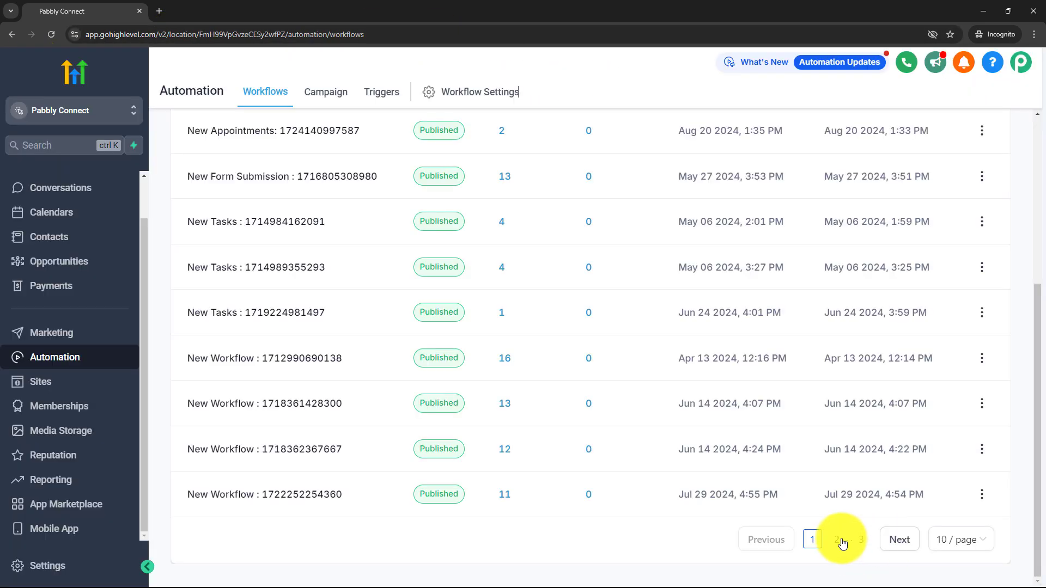
pyautogui.click(839, 541)
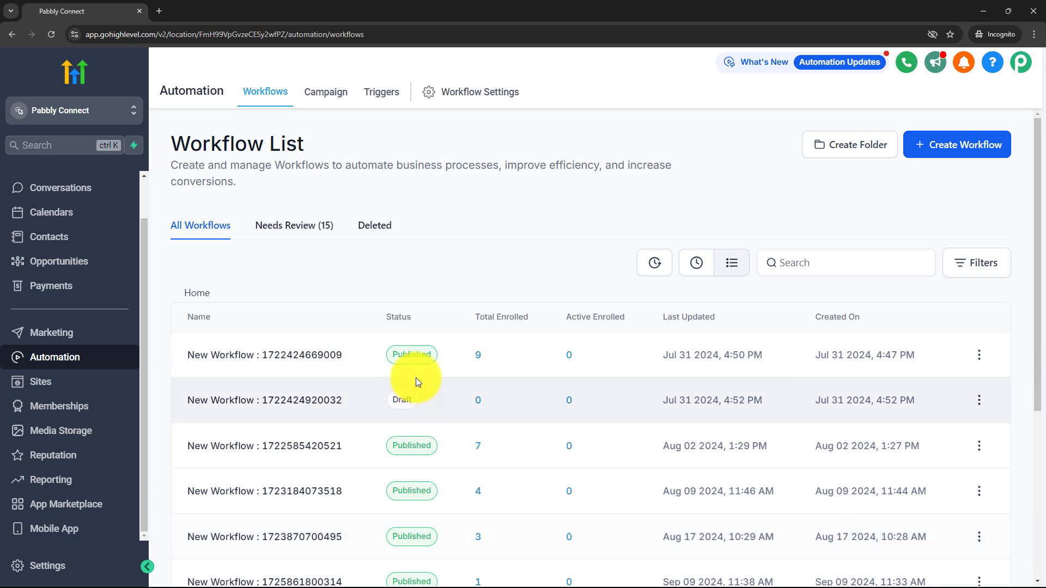
pyautogui.scroll(-4, 416, 376)
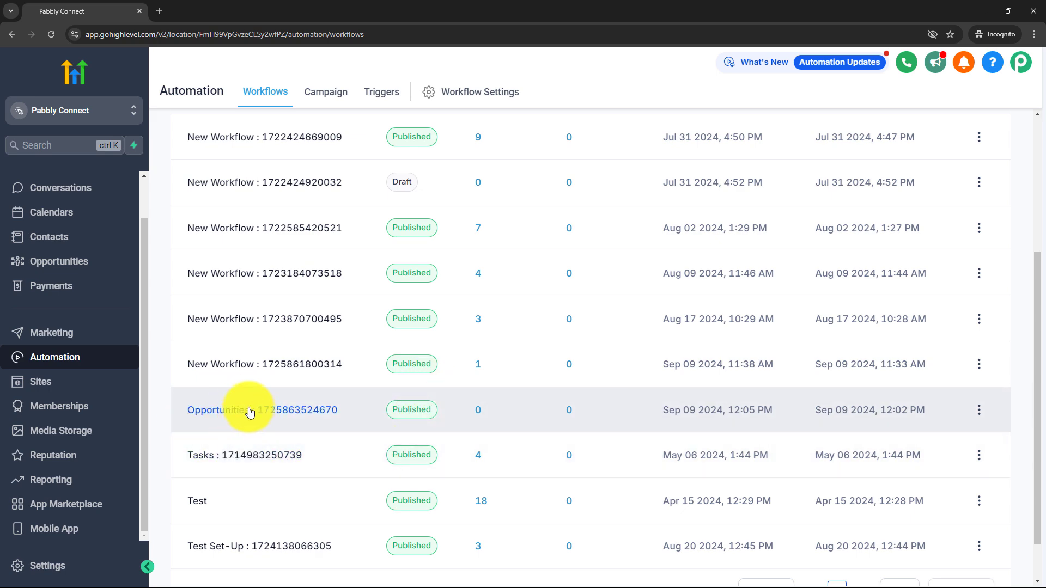
pyautogui.click(982, 11)
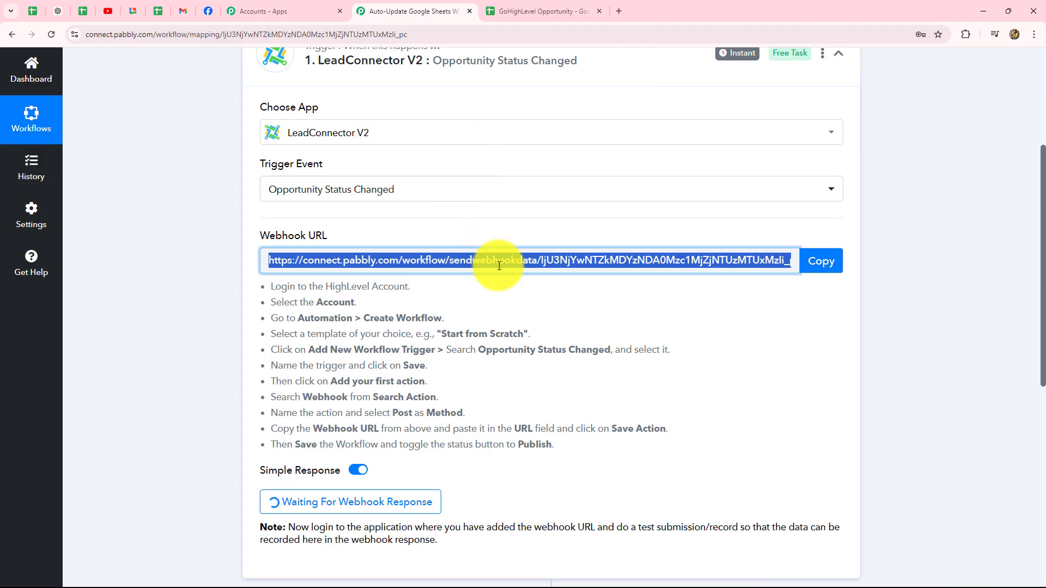
# - Review Pabbly's waiting trigger instructions, then restore the GoHighLevel workflows window
pyautogui.scroll(-5, 523, 152)
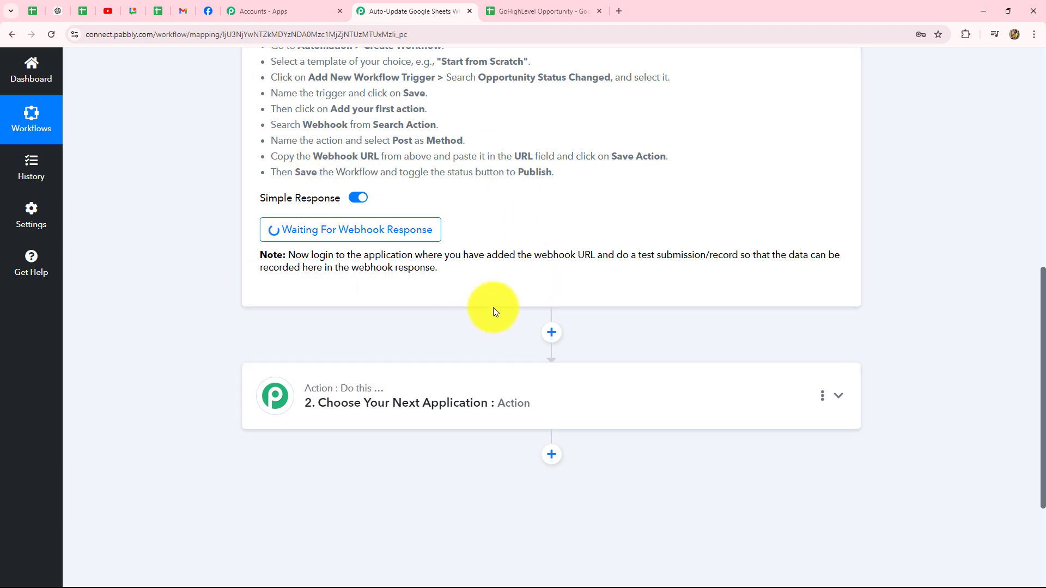
pyautogui.scroll(5, 492, 308)
pyautogui.scroll(-4, 691, 276)
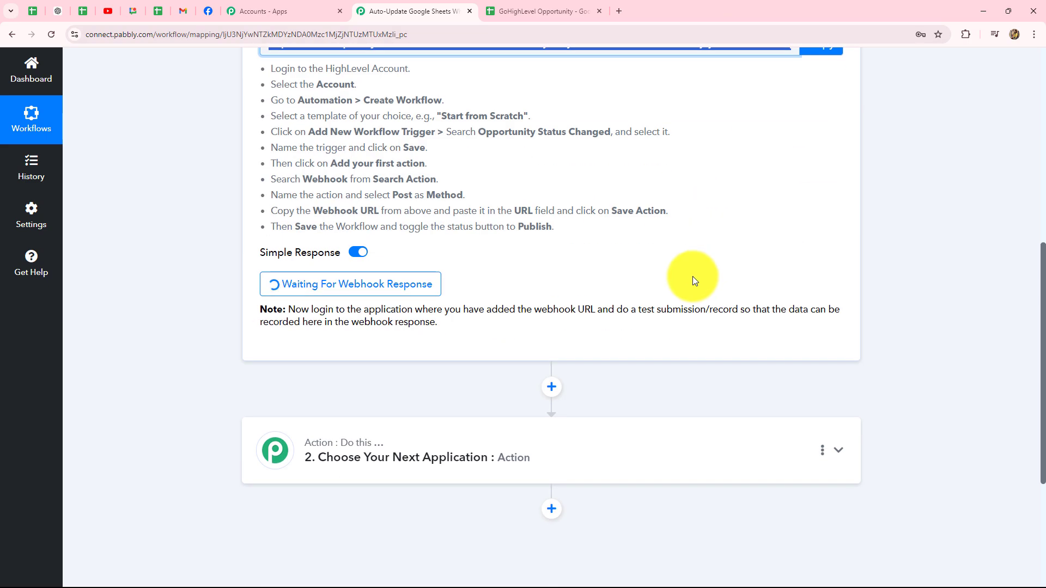
pyautogui.click(602, 577)
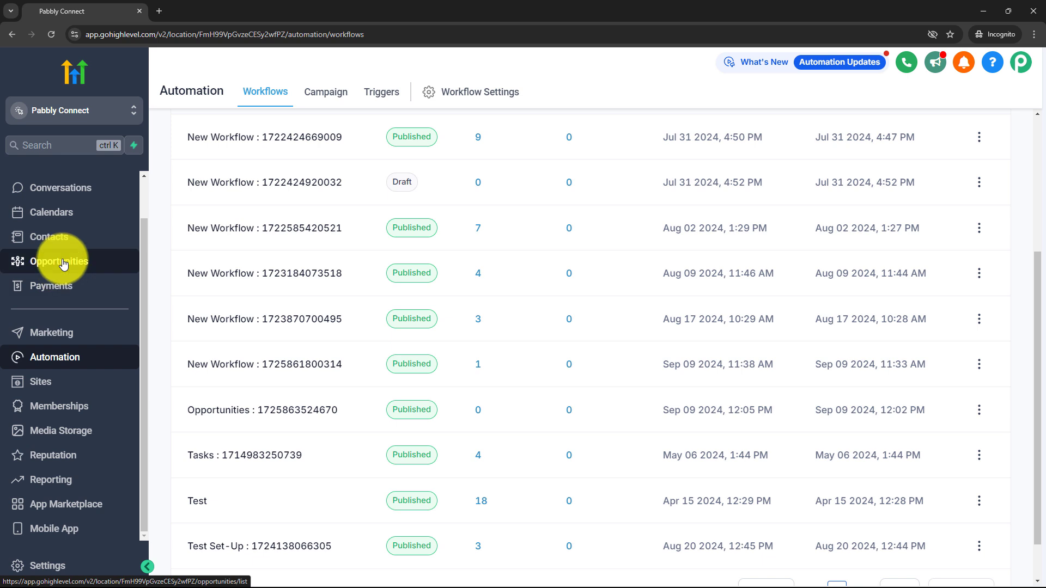
# - From the Opportunities board, open the New User card's Edit dialog in Connect Pipeline
pyautogui.click(86, 261)
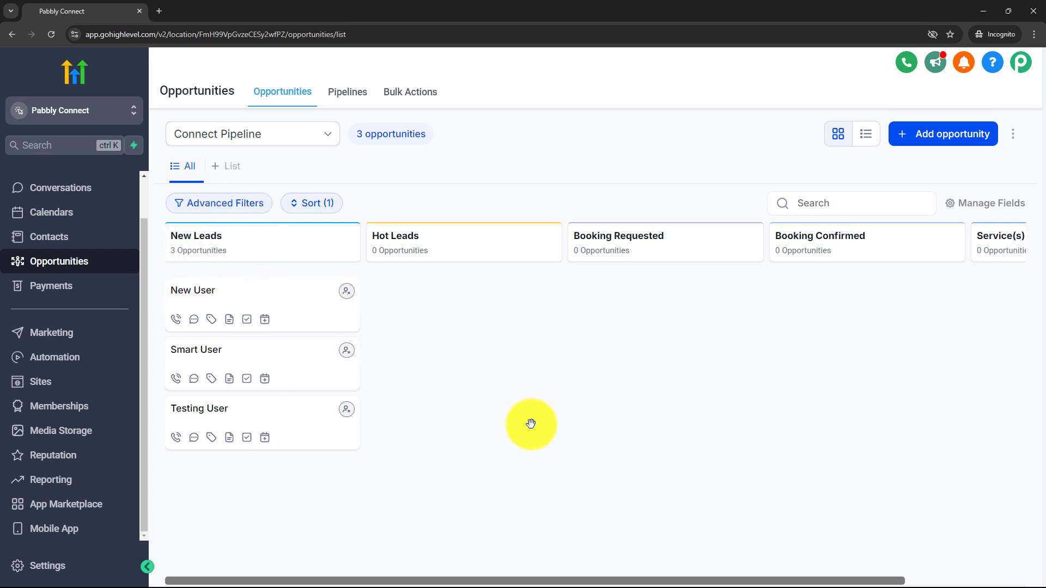
pyautogui.click(254, 288)
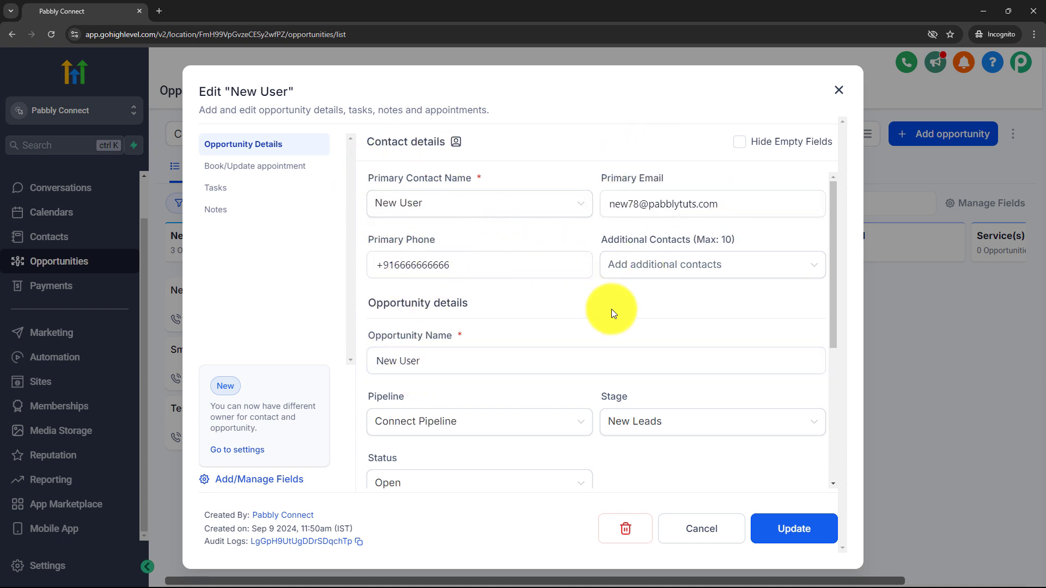
# - Glance at the GoHighLevel Opportunity spreadsheet, then return to the New User edit dialog
pyautogui.scroll(-4, 611, 309)
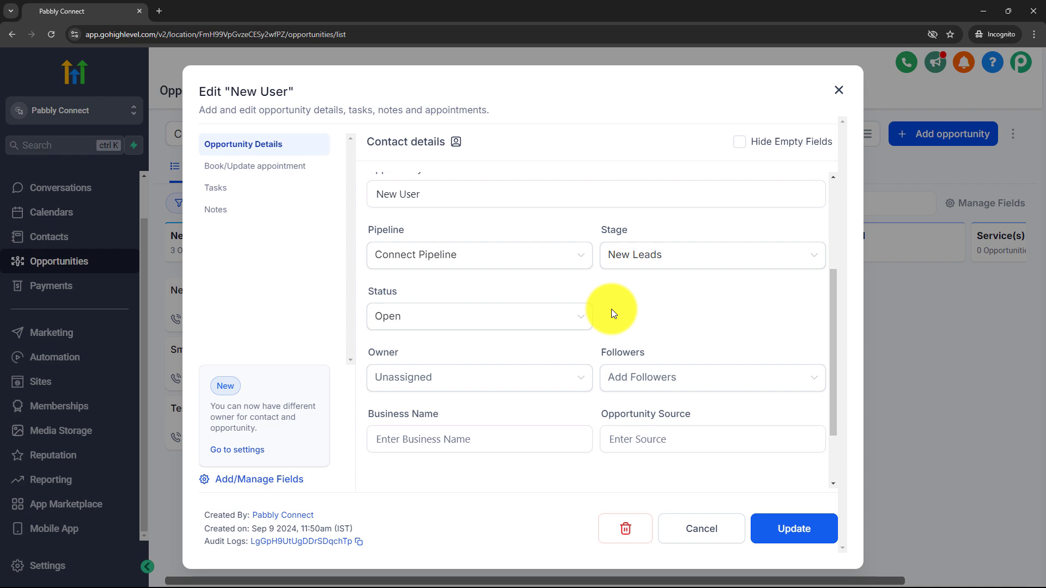
pyautogui.click(980, 9)
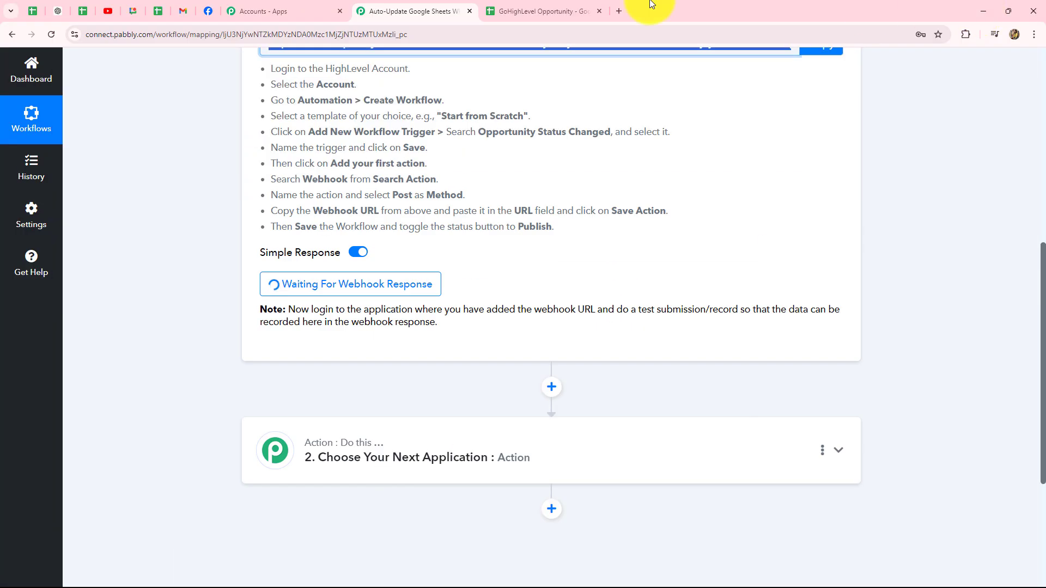
pyautogui.click(532, 10)
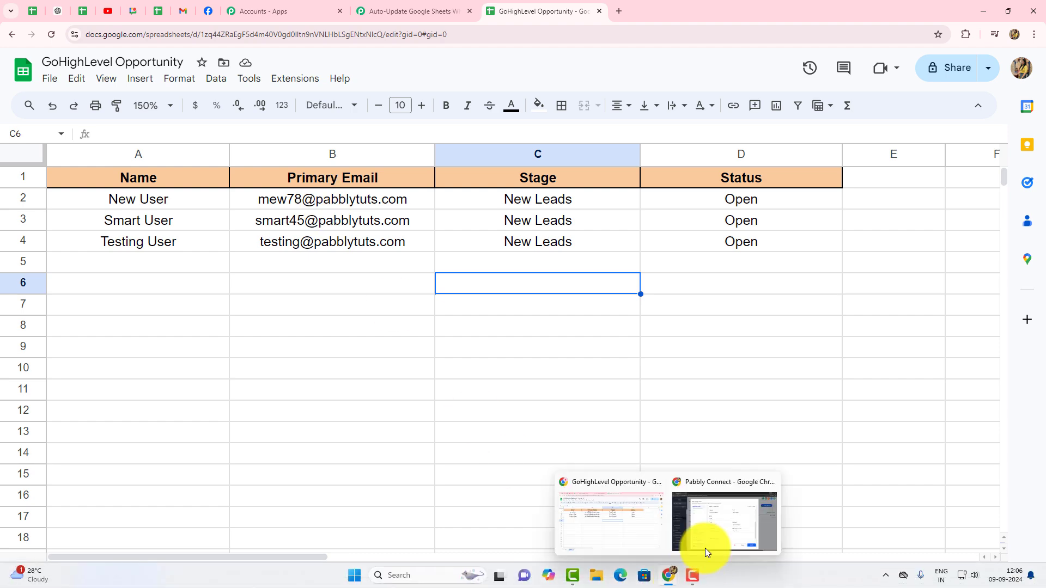
pyautogui.click(699, 542)
# - Change New User's status from Open to Won, save, and close the edit dialog
pyautogui.scroll(-1, 588, 318)
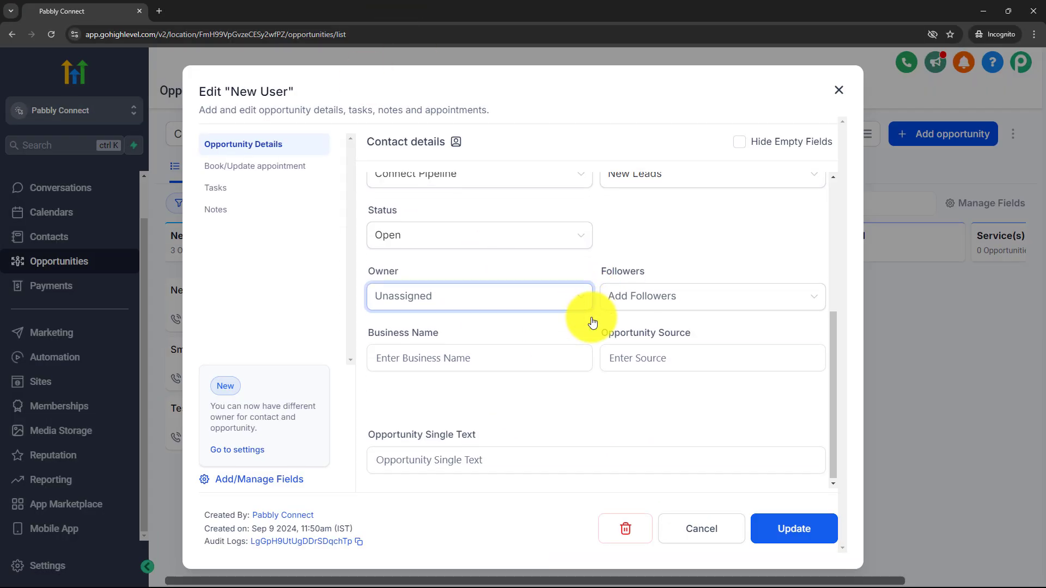
pyautogui.click(407, 235)
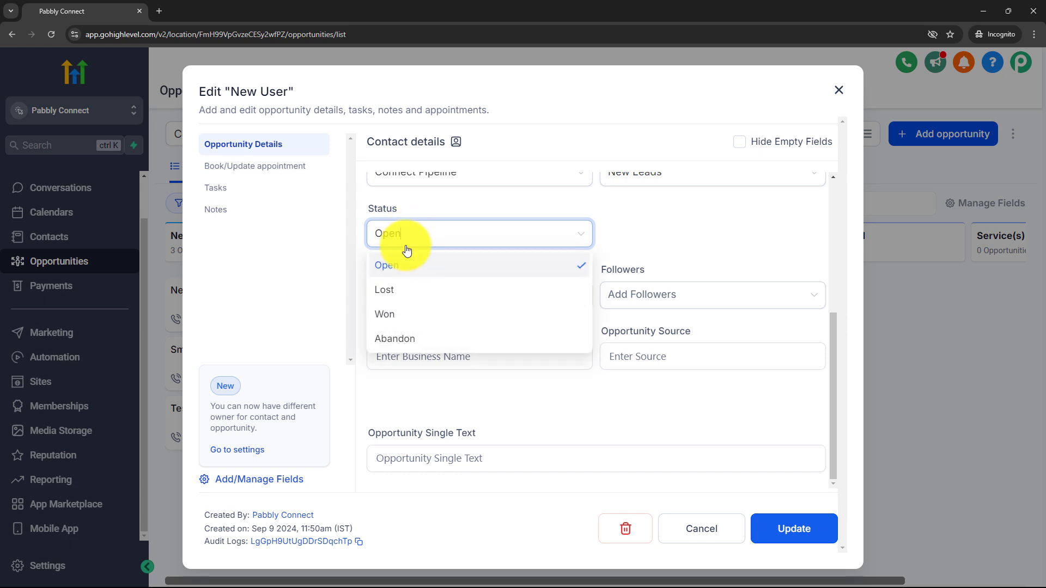
pyautogui.click(403, 311)
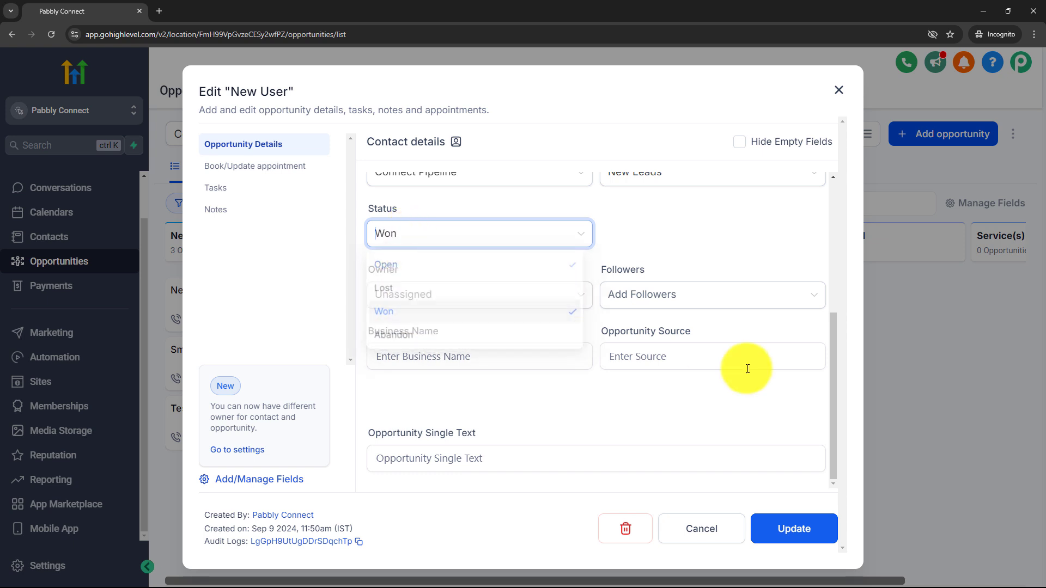
pyautogui.click(795, 528)
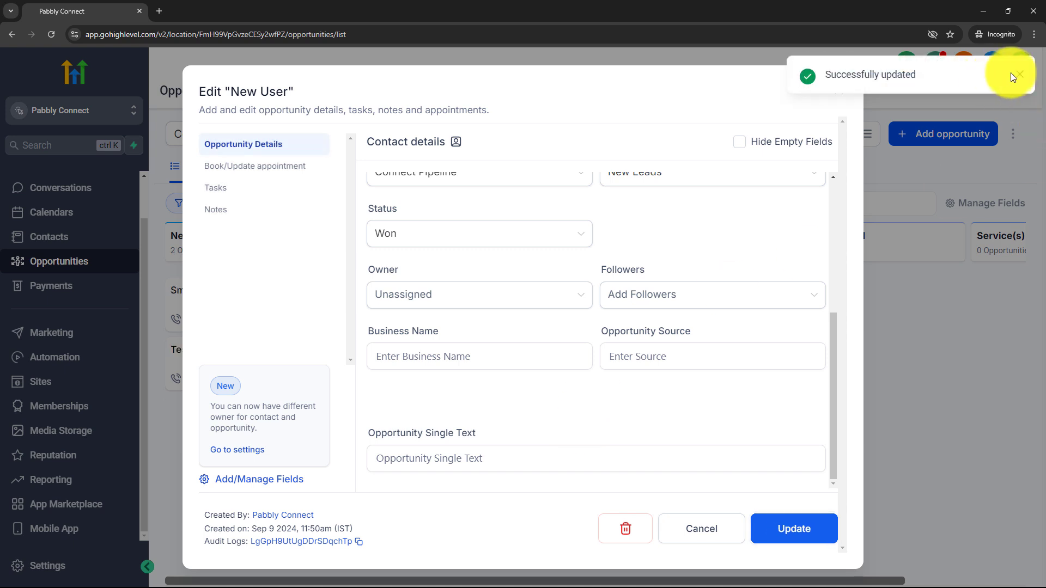
pyautogui.click(1019, 74)
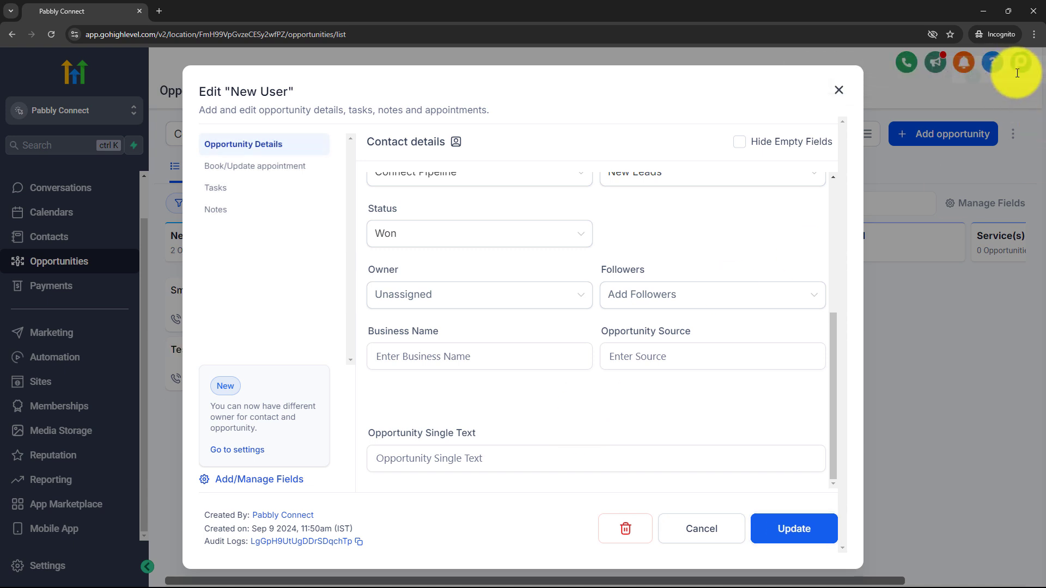
pyautogui.click(838, 91)
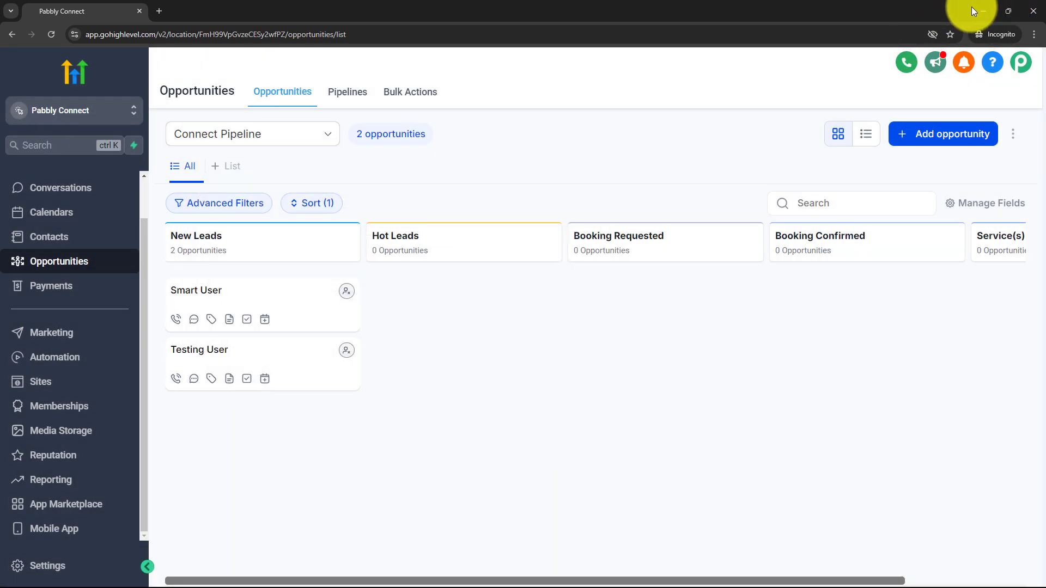
pyautogui.click(980, 10)
pyautogui.click(435, 3)
# - Review the captured workflow name, workflow ID, pipeline ID, Connect Pipeline and New Leads stage values
pyautogui.scroll(-5, 1043, 291)
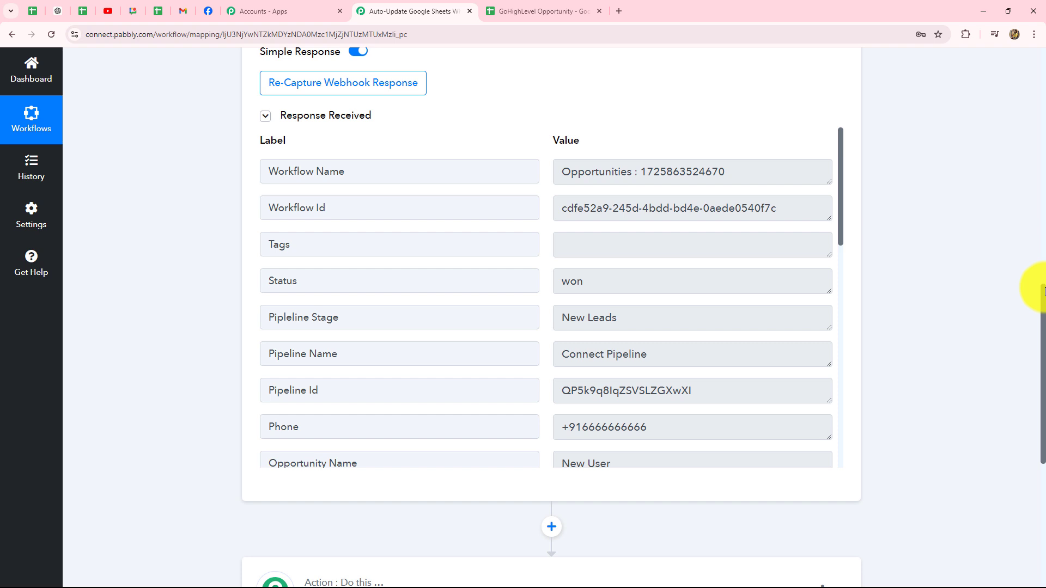
pyautogui.moveTo(763, 172); pyautogui.dragTo(533, 171)
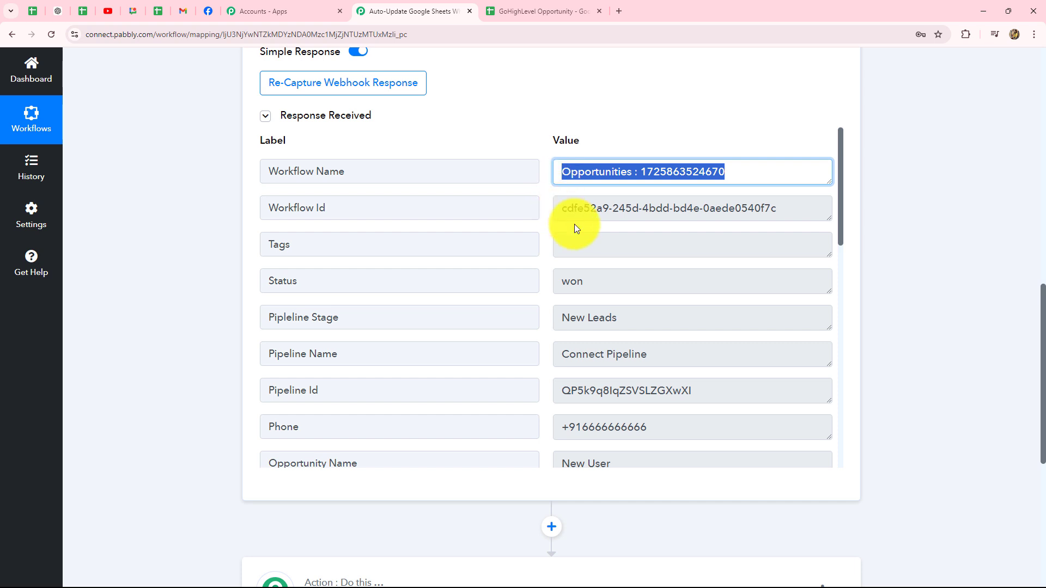
pyautogui.moveTo(567, 210); pyautogui.dragTo(834, 211)
pyautogui.scroll(-1, 680, 245)
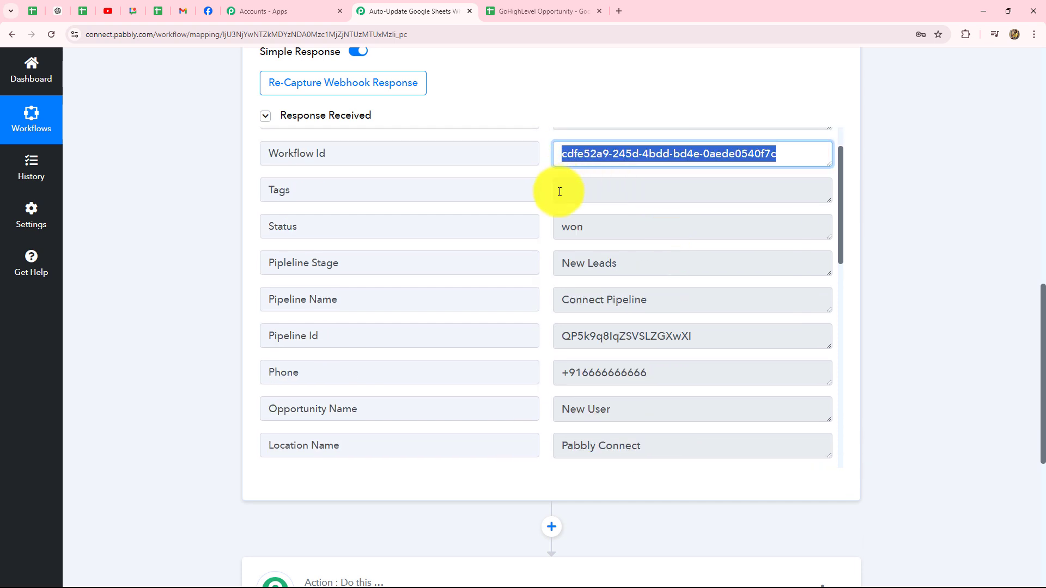
pyautogui.scroll(-1, 672, 202)
pyautogui.scroll(-1, 670, 207)
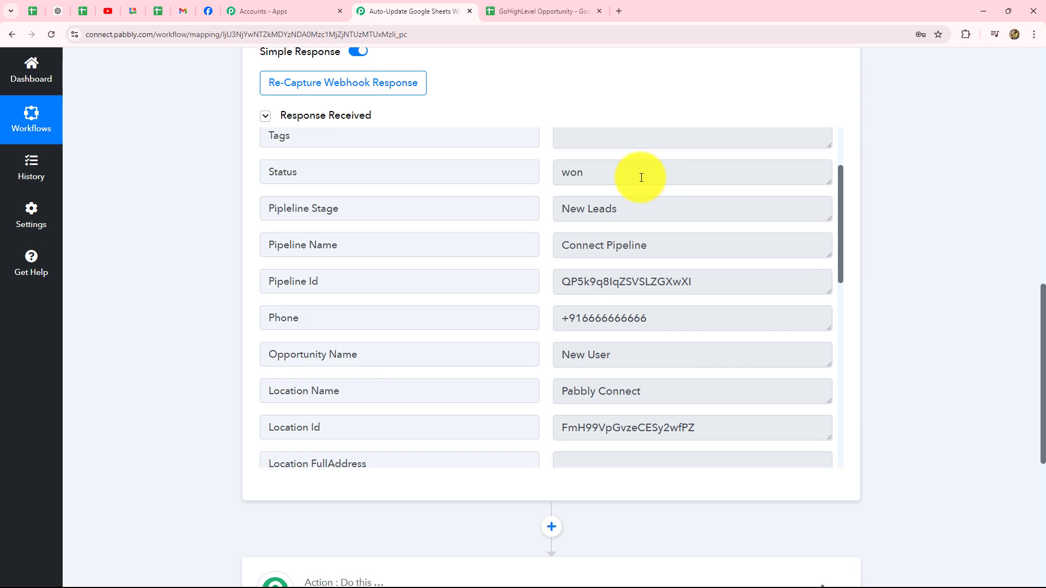
pyautogui.moveTo(639, 175); pyautogui.dragTo(545, 180)
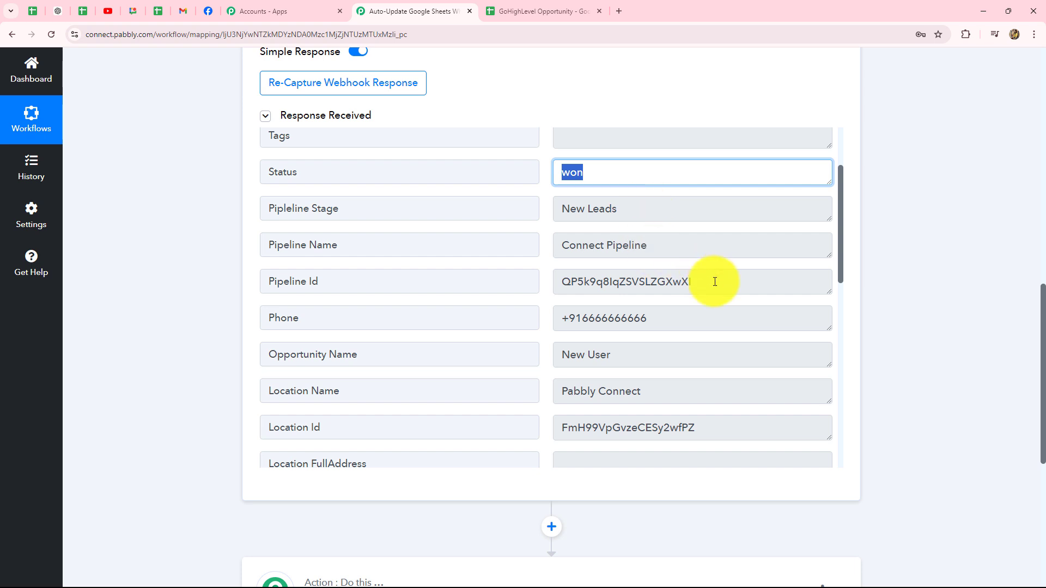
pyautogui.moveTo(712, 280); pyautogui.dragTo(544, 280)
pyautogui.moveTo(688, 241); pyautogui.dragTo(539, 243)
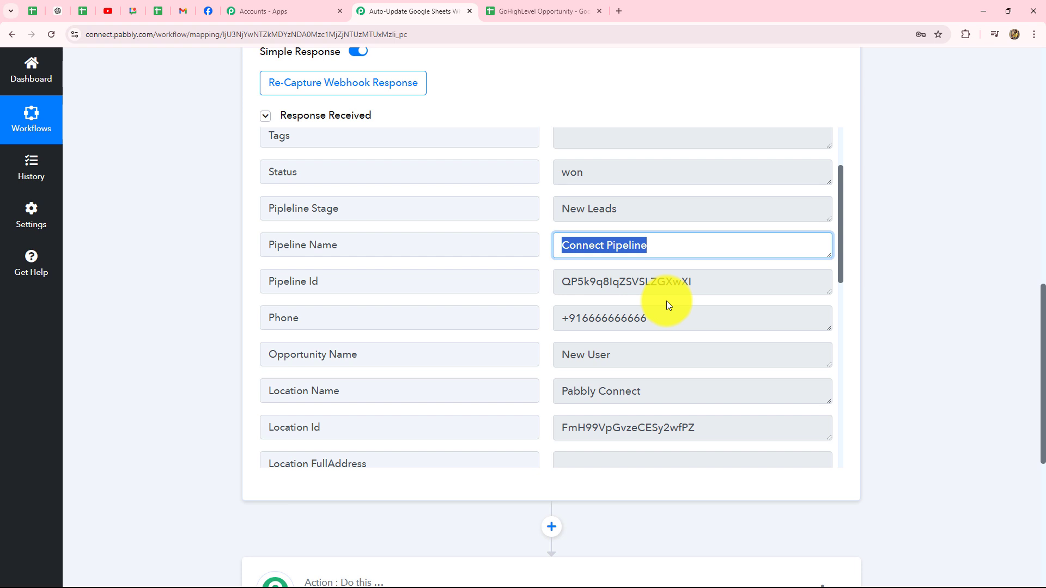
pyautogui.moveTo(648, 201); pyautogui.dragTo(540, 204)
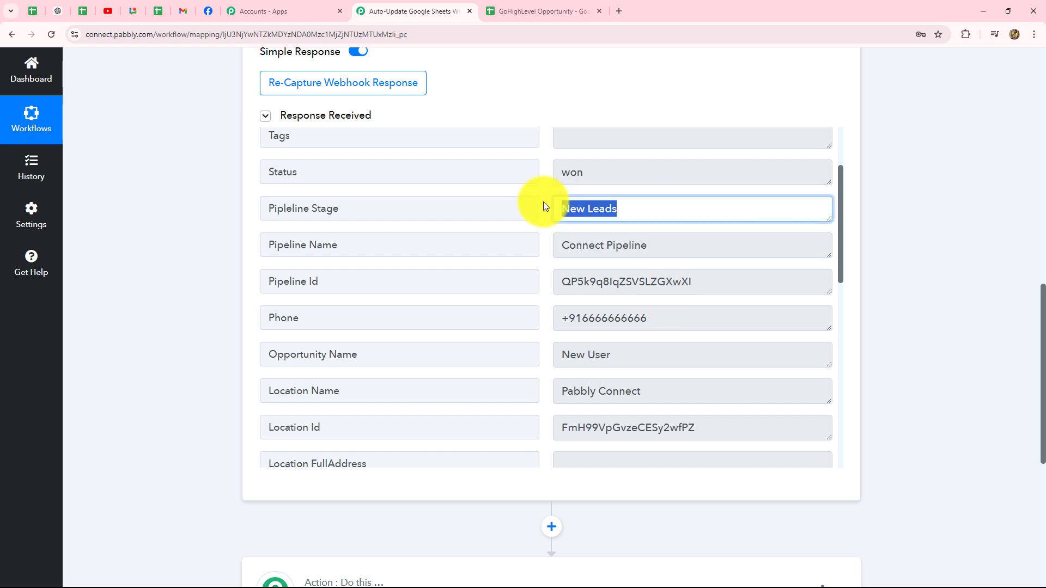
# - Review the captured phone, opportunity name New User, location name and won status
pyautogui.scroll(-2, 670, 316)
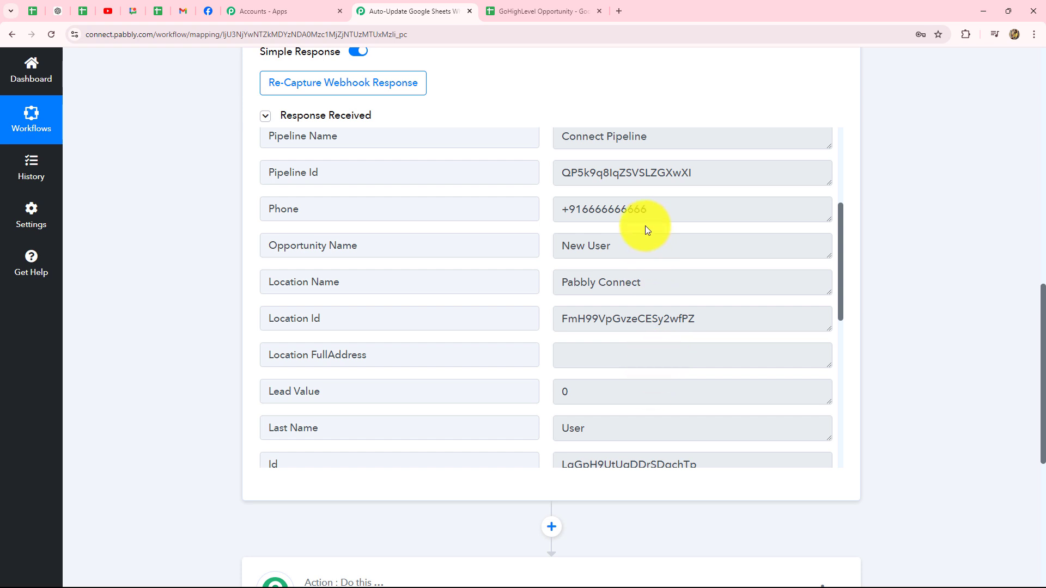
pyautogui.moveTo(651, 210); pyautogui.dragTo(527, 207)
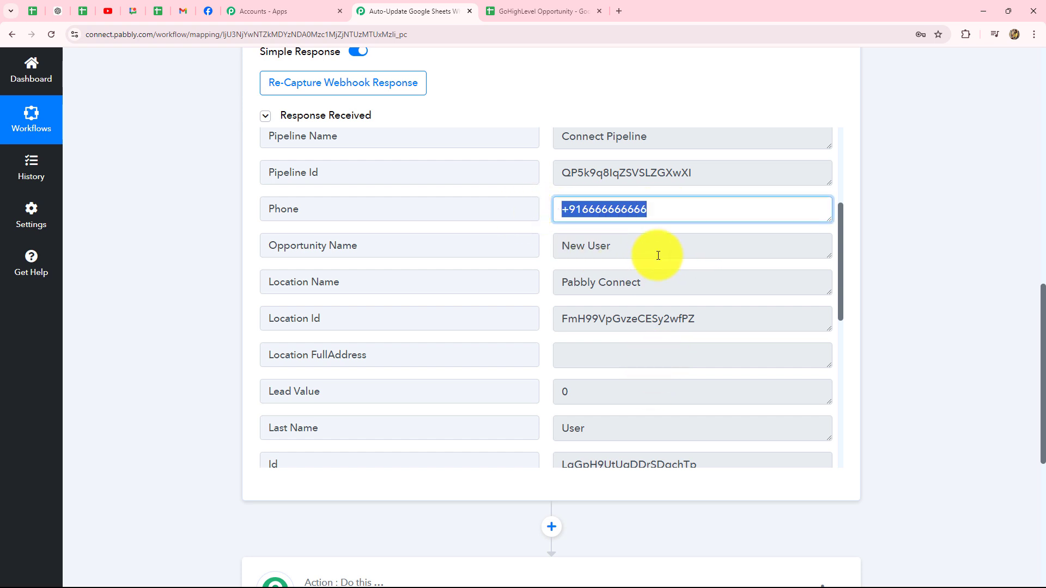
pyautogui.moveTo(660, 240); pyautogui.dragTo(537, 252)
pyautogui.click(646, 280)
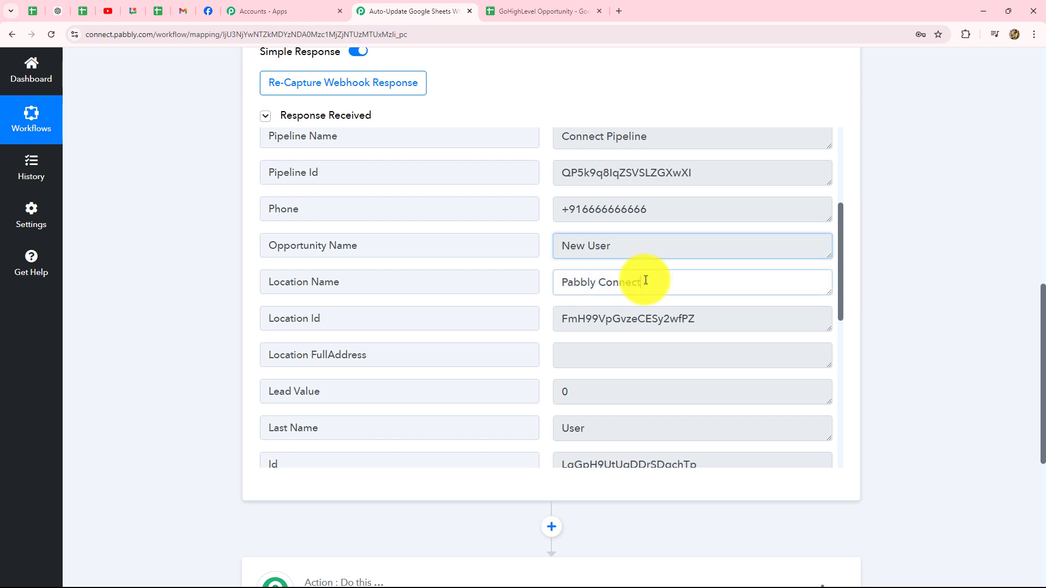
pyautogui.moveTo(646, 280); pyautogui.dragTo(547, 283)
pyautogui.scroll(-7, 586, 334)
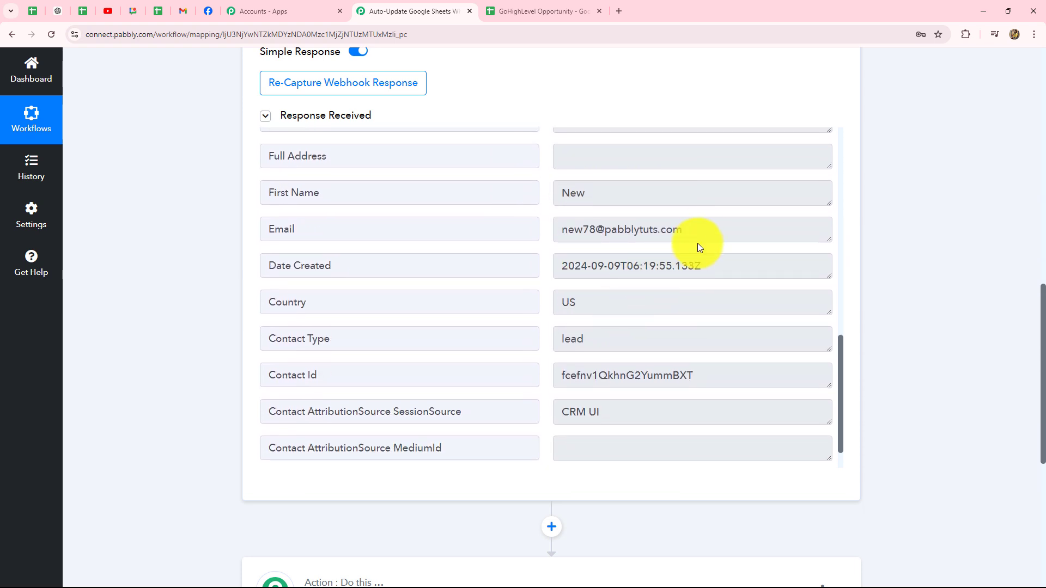
pyautogui.moveTo(698, 243); pyautogui.dragTo(474, 224)
pyautogui.scroll(-2, 626, 338)
pyautogui.scroll(5, 715, 336)
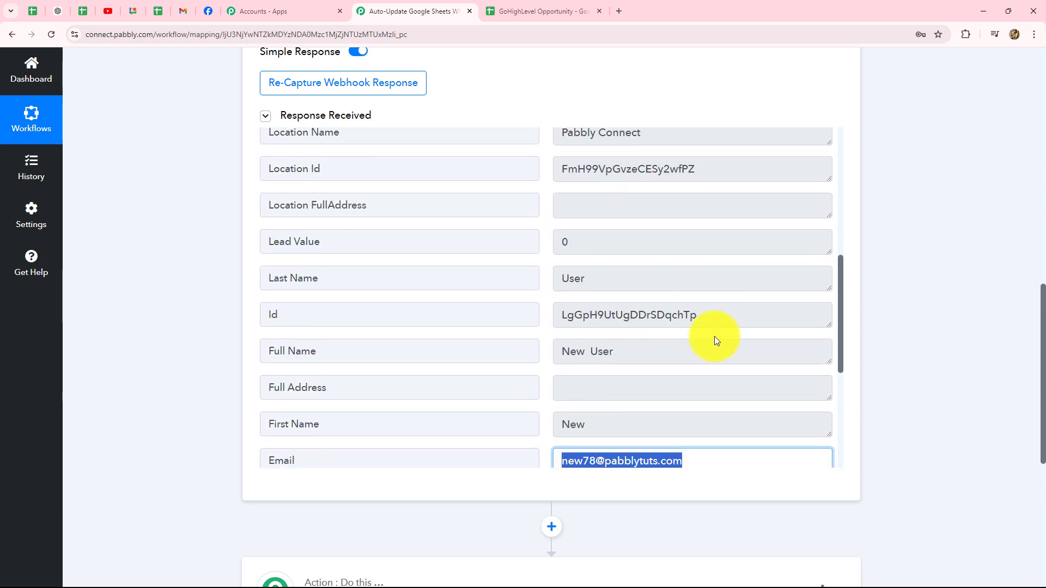
pyautogui.scroll(4, 714, 336)
pyautogui.scroll(9, 927, 327)
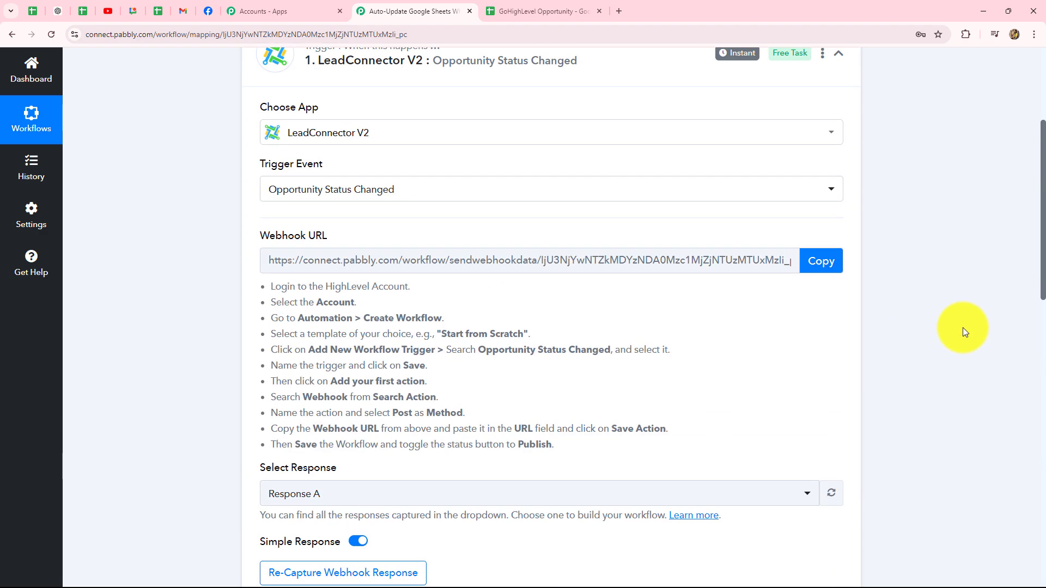
pyautogui.scroll(-3, 962, 328)
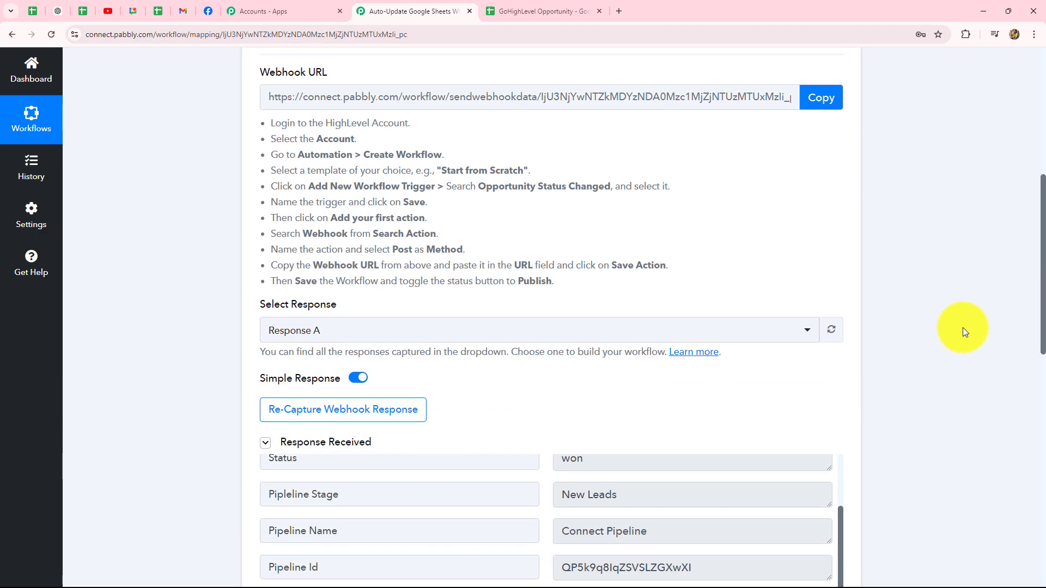
pyautogui.scroll(4, 962, 328)
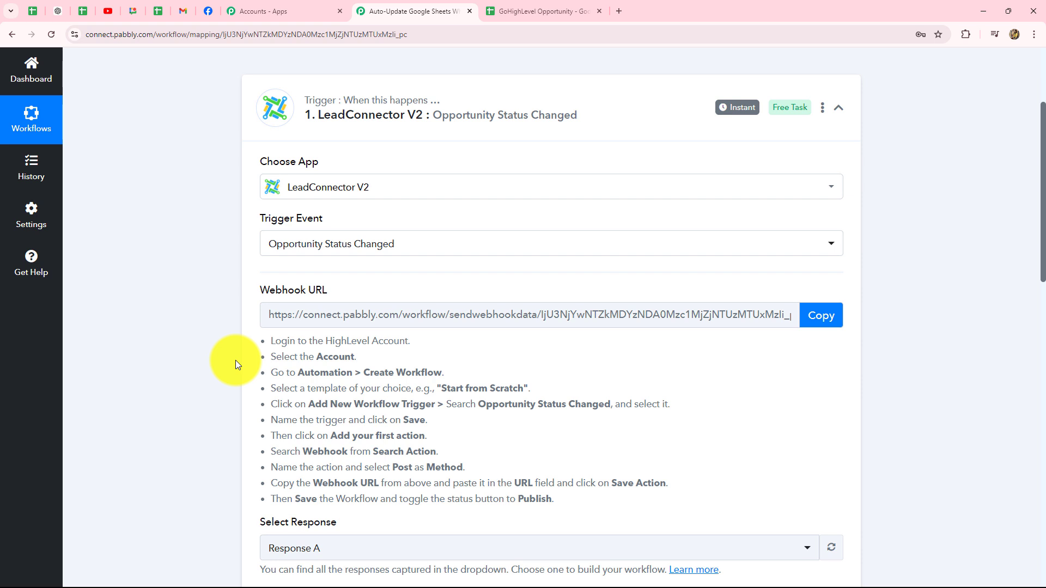
pyautogui.scroll(-10, 235, 360)
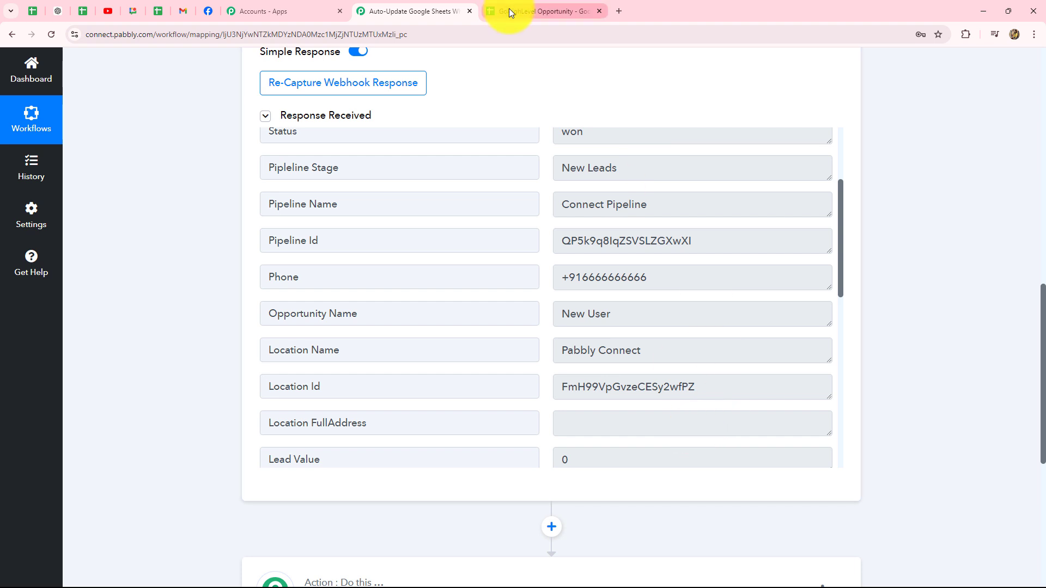
# - Compare against the GoHighLevel Opportunity spreadsheet and scroll to the empty action step
pyautogui.click(493, 11)
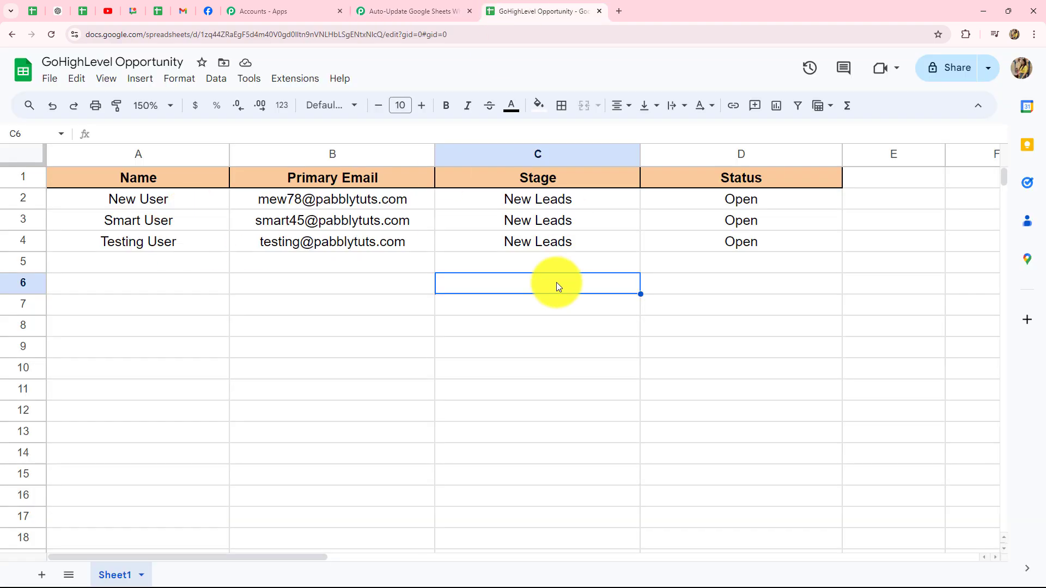
pyautogui.click(404, 5)
pyautogui.scroll(-4, 998, 232)
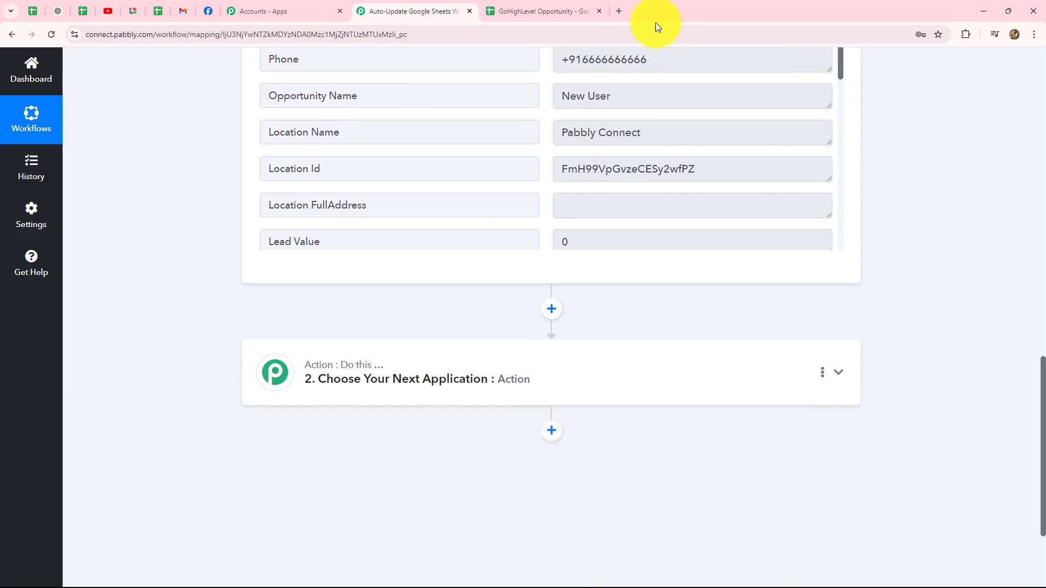
pyautogui.click(567, 7)
# - Search 'Goo' and choose Google Sheets as the action step's app
pyautogui.click(417, 9)
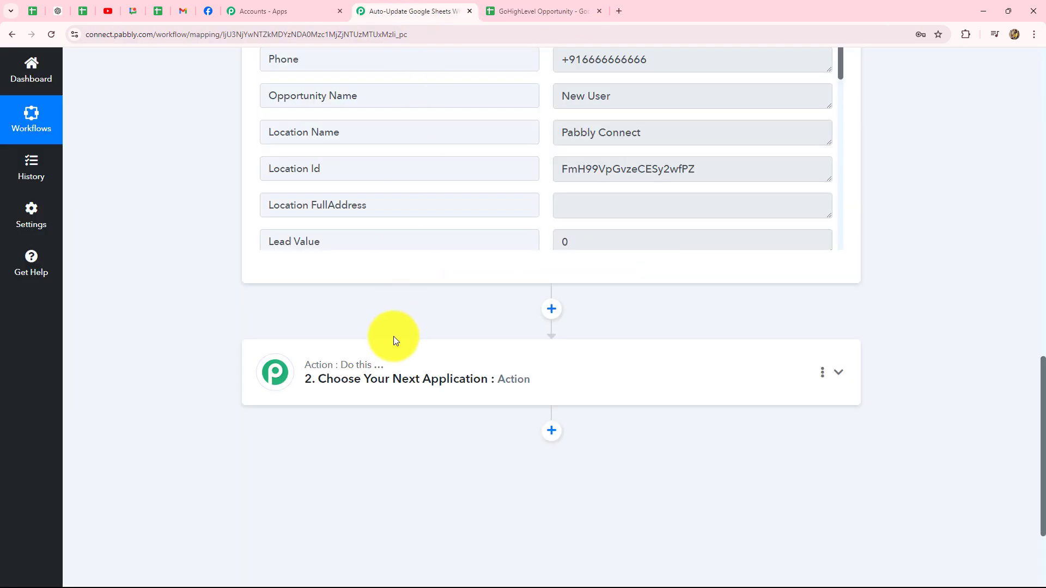
pyautogui.click(396, 342)
pyautogui.scroll(3, 401, 149)
pyautogui.click(317, 277)
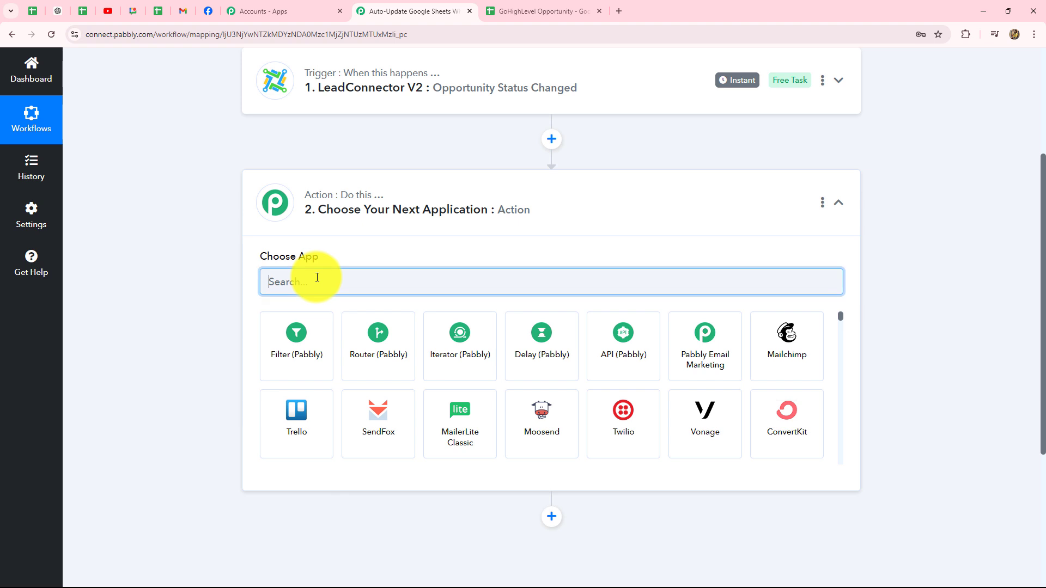
pyautogui.write('Goo')
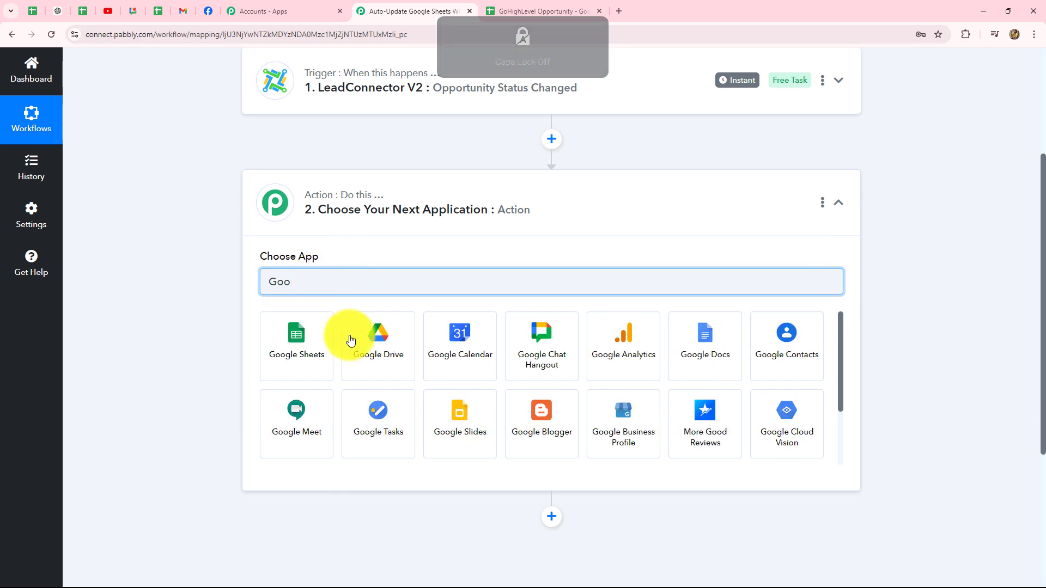
pyautogui.click(301, 364)
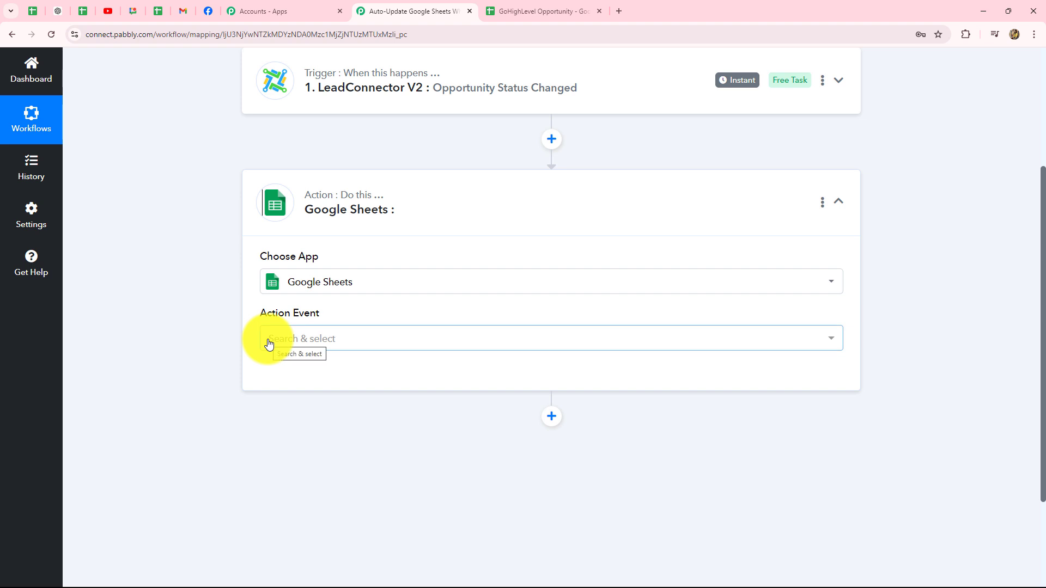
# - Set the action event to Update Cell Value and begin connecting a Google Sheets account
pyautogui.click(268, 343)
pyautogui.write('update')
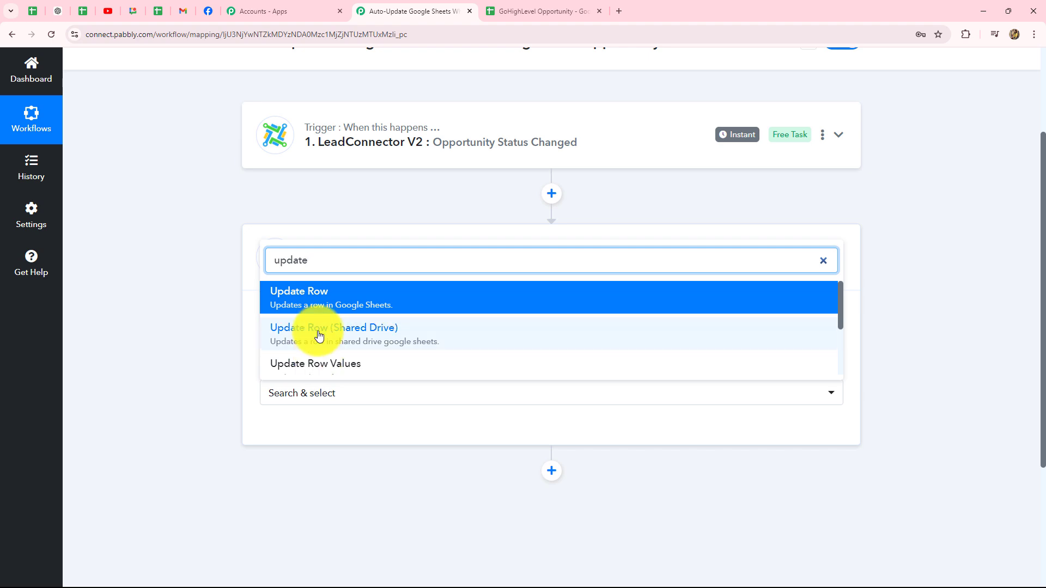
pyautogui.scroll(-2, 319, 346)
pyautogui.click(320, 334)
pyautogui.click(536, 11)
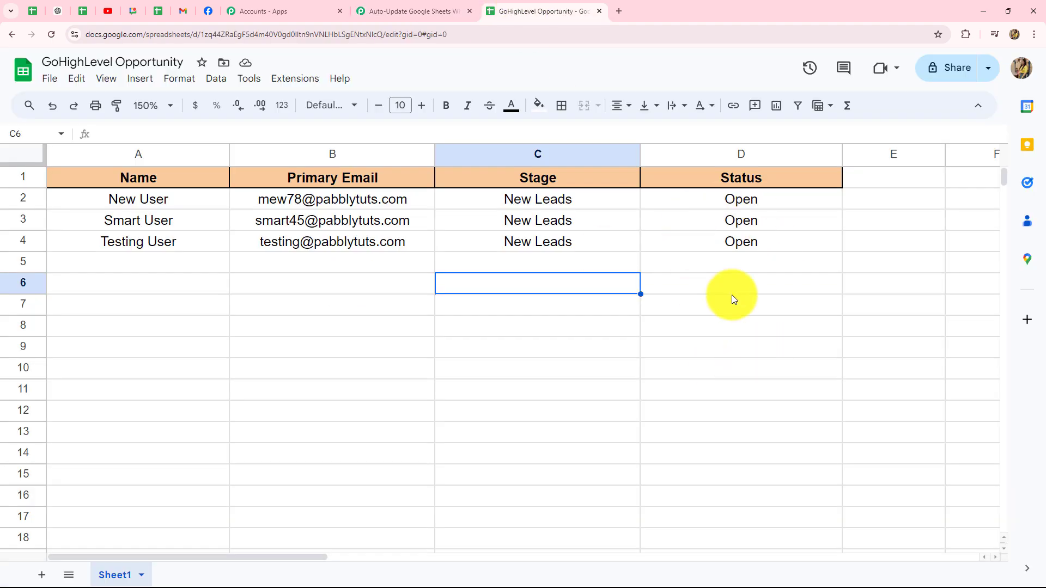
pyautogui.click(412, 11)
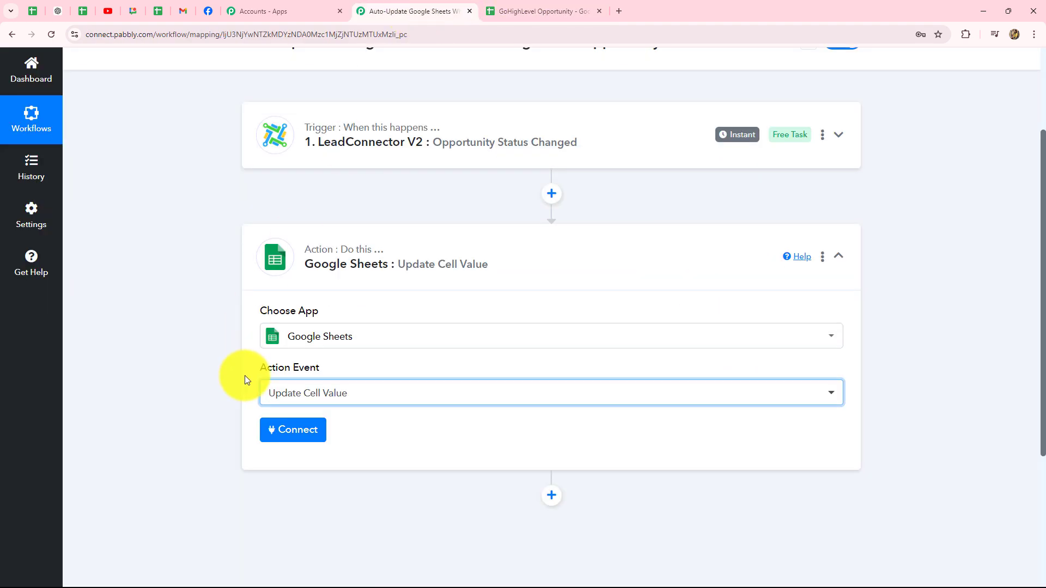
pyautogui.click(313, 438)
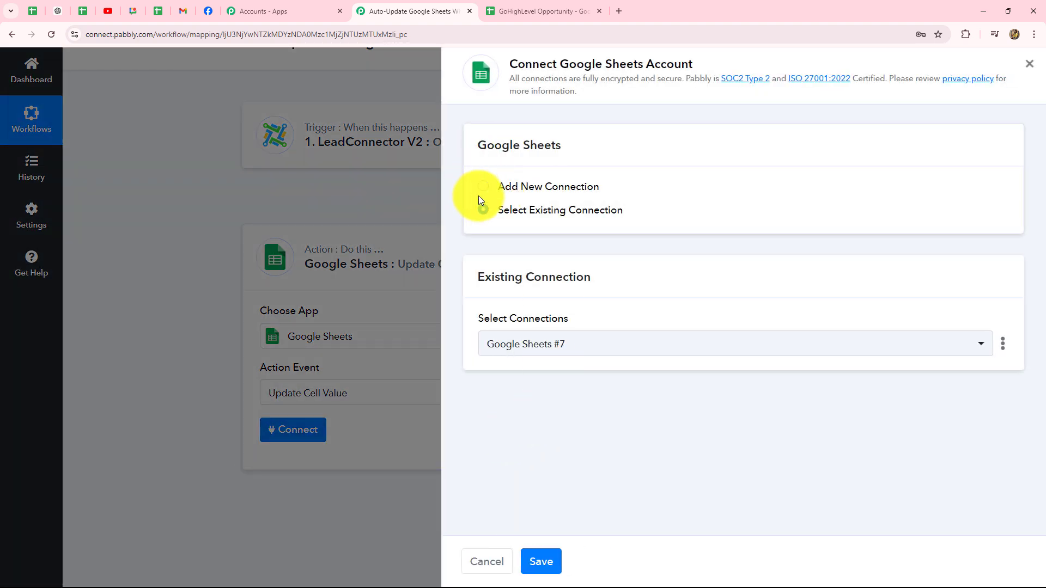
# - Add a new connection by signing in with Google and allowing Pabbly access to Sheets
pyautogui.click(483, 186)
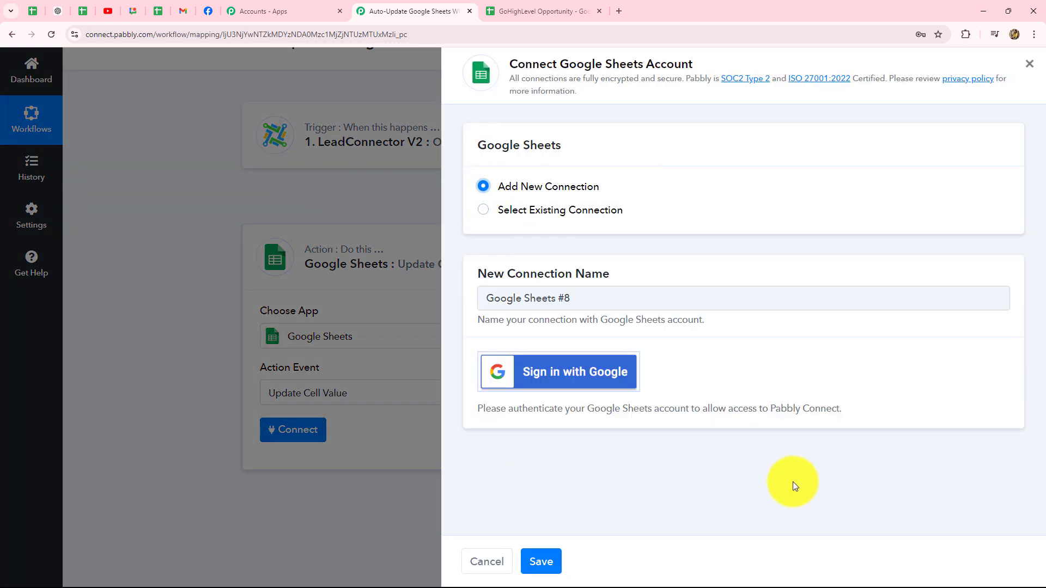
pyautogui.click(577, 372)
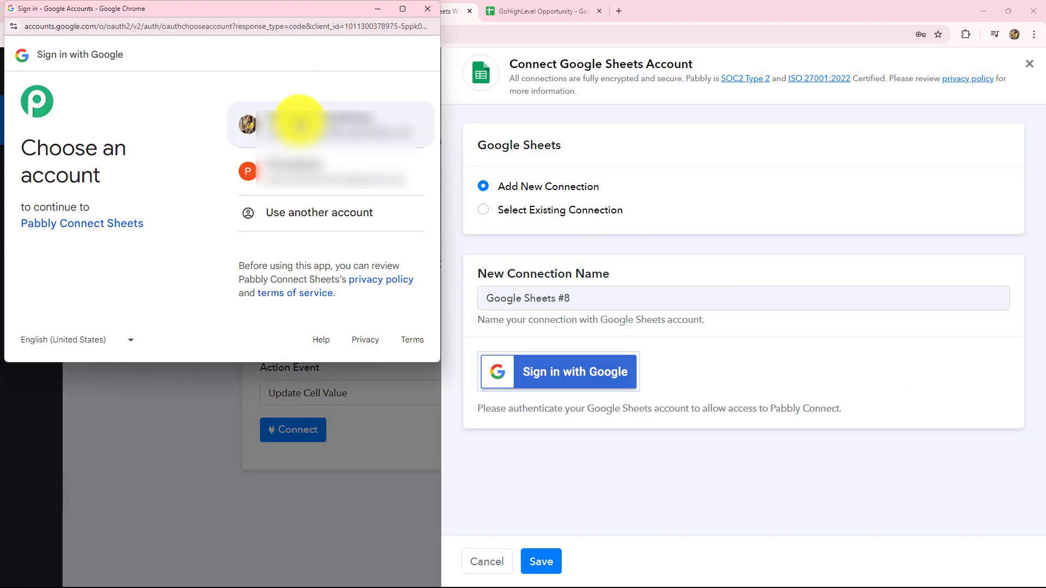
pyautogui.click(299, 124)
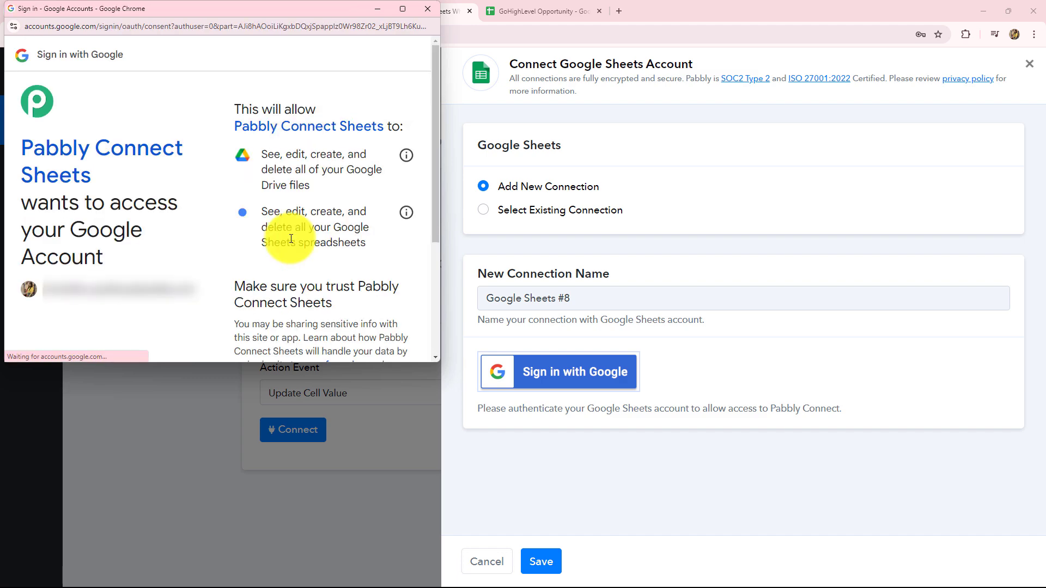
pyautogui.scroll(-3, 291, 238)
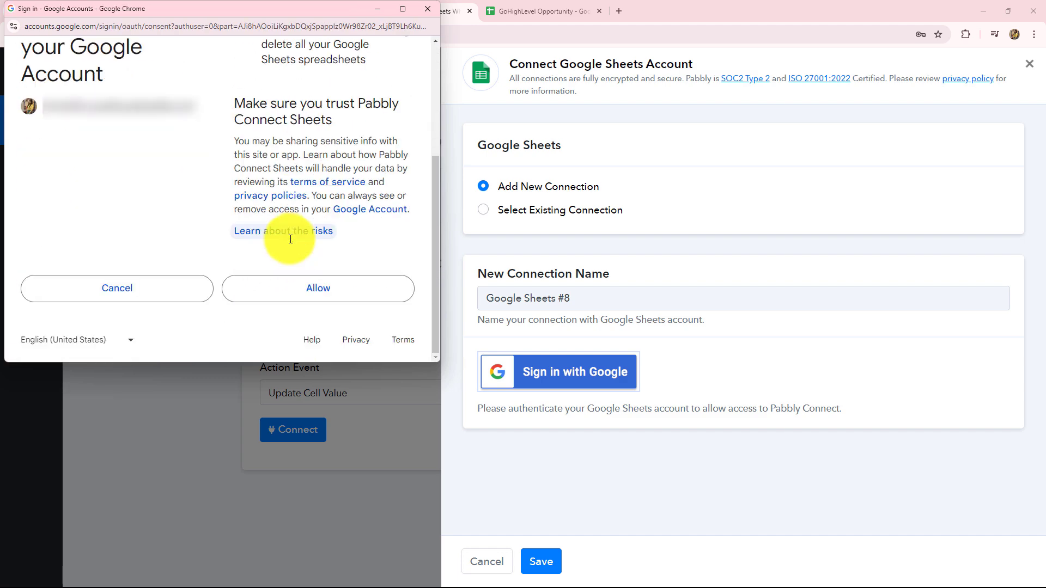
pyautogui.click(282, 294)
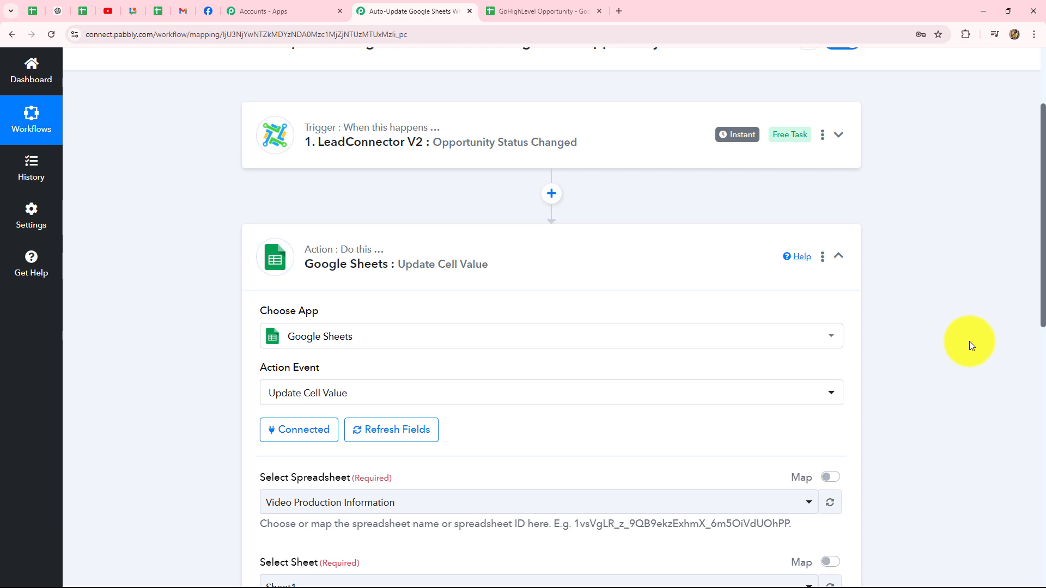
# - Choose the GoHighLevel Opportunity spreadsheet with Sheet1, then check the sheet name in the spreadsheet
pyautogui.scroll(-8, 969, 341)
pyautogui.scroll(3, 969, 341)
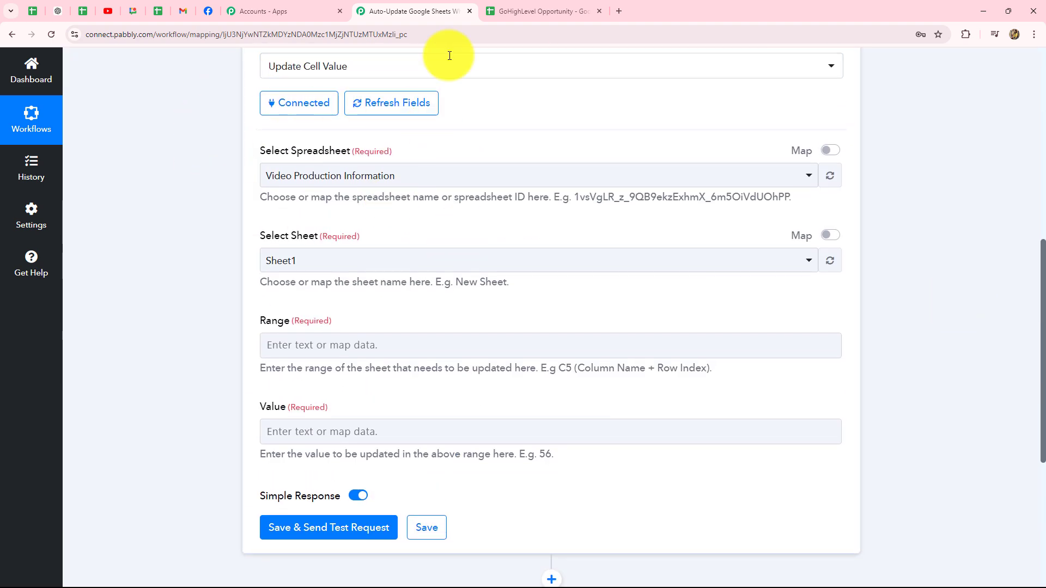
pyautogui.click(511, 6)
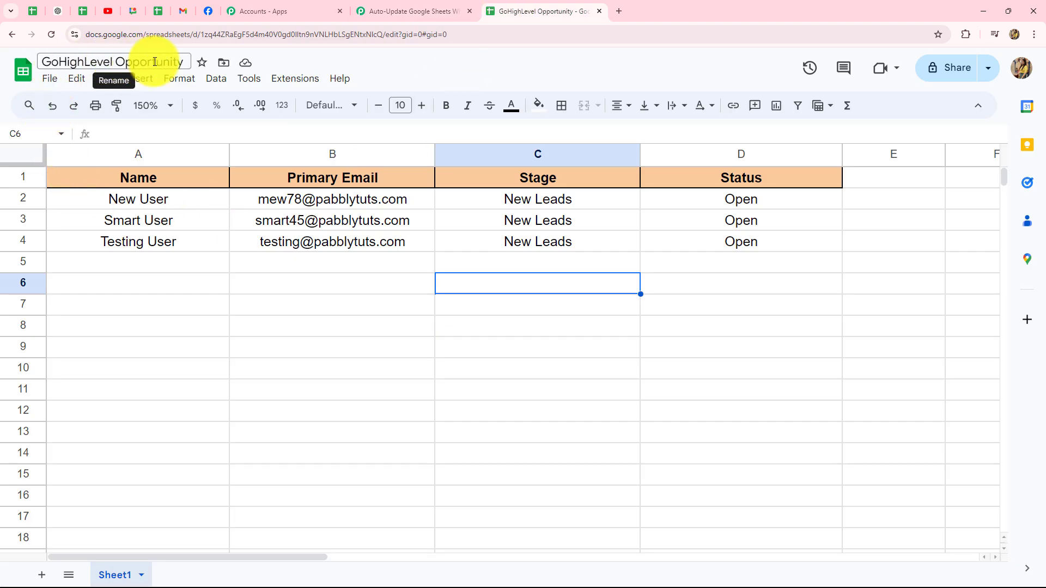
pyautogui.click(400, 5)
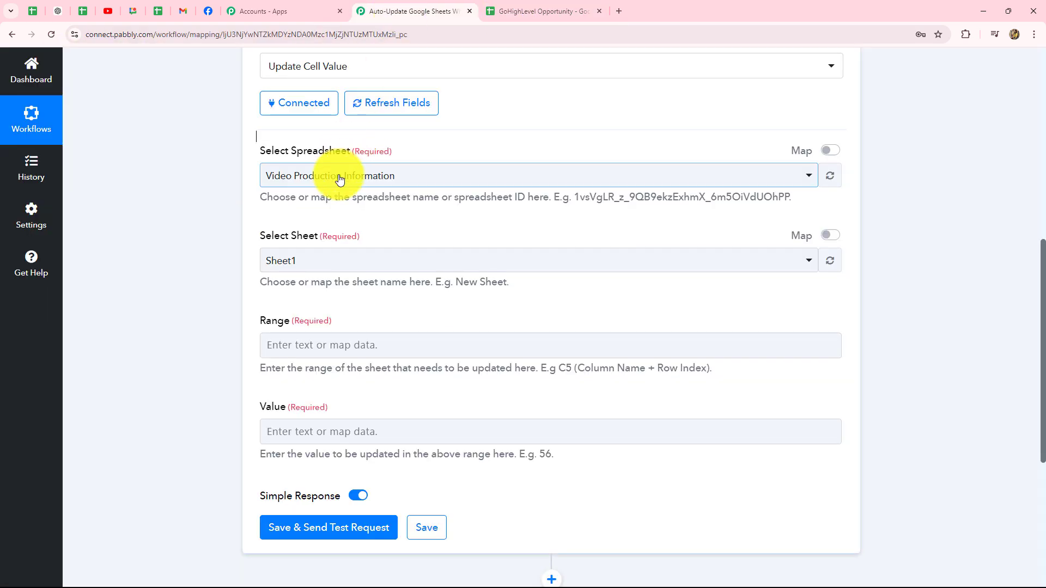
pyautogui.click(339, 178)
pyautogui.click(327, 288)
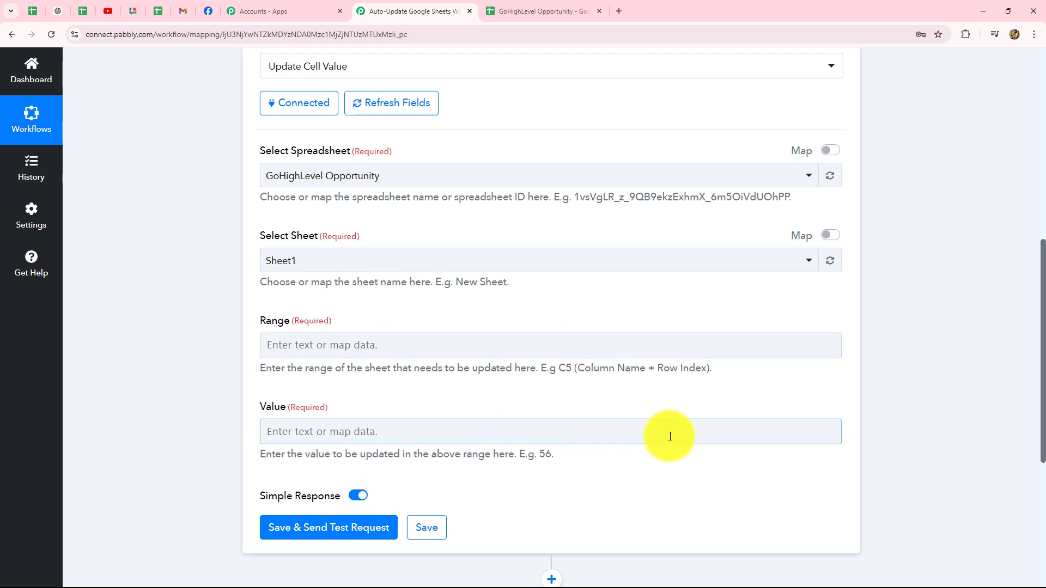
pyautogui.scroll(-1, 661, 414)
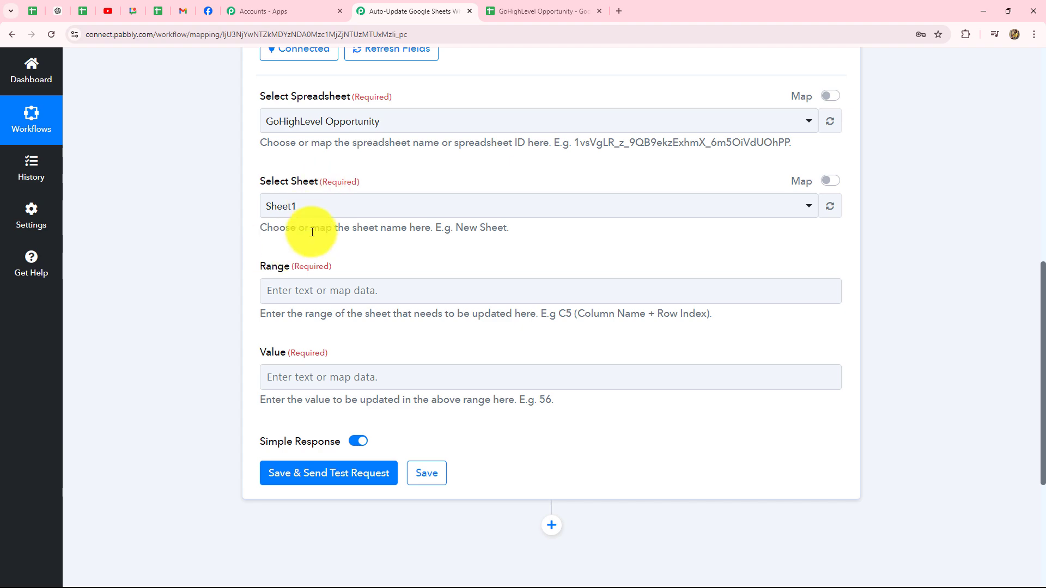
pyautogui.click(542, 11)
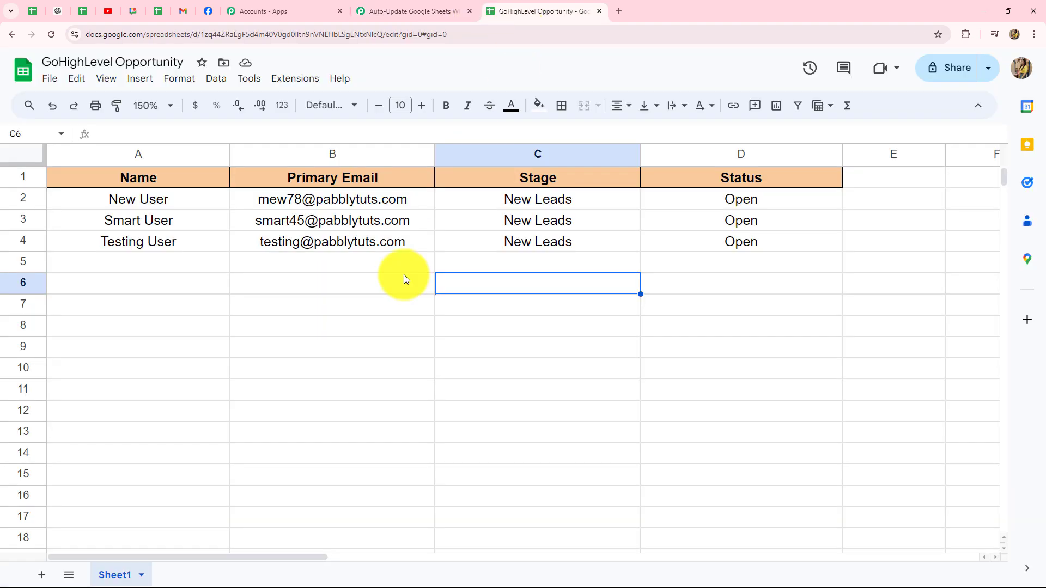
# - Compare the Range hint's C5 and Row Index example against the spreadsheet's columns and rows
pyautogui.click(404, 16)
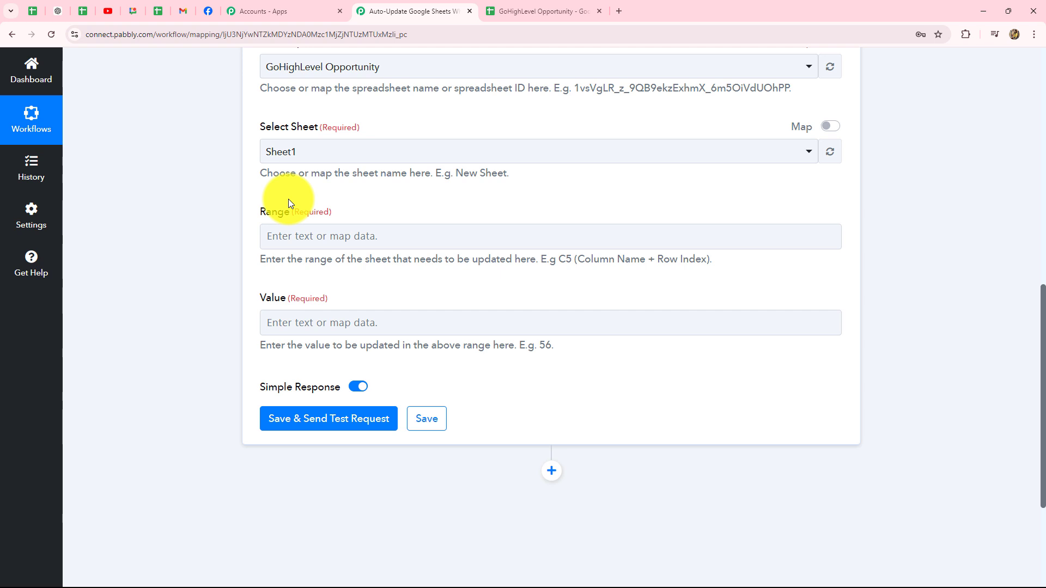
pyautogui.moveTo(559, 257); pyautogui.dragTo(712, 257)
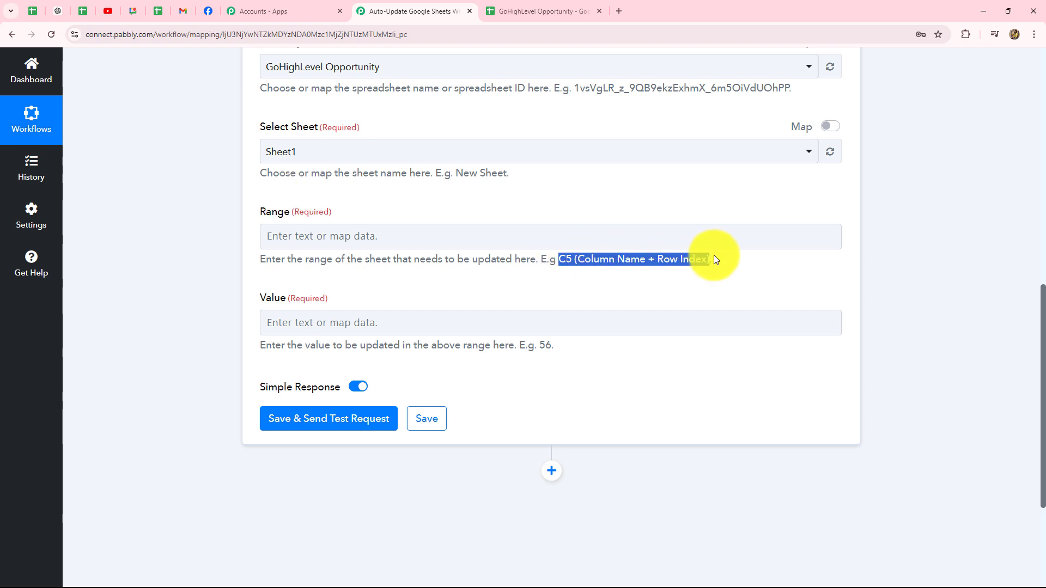
pyautogui.click(705, 286)
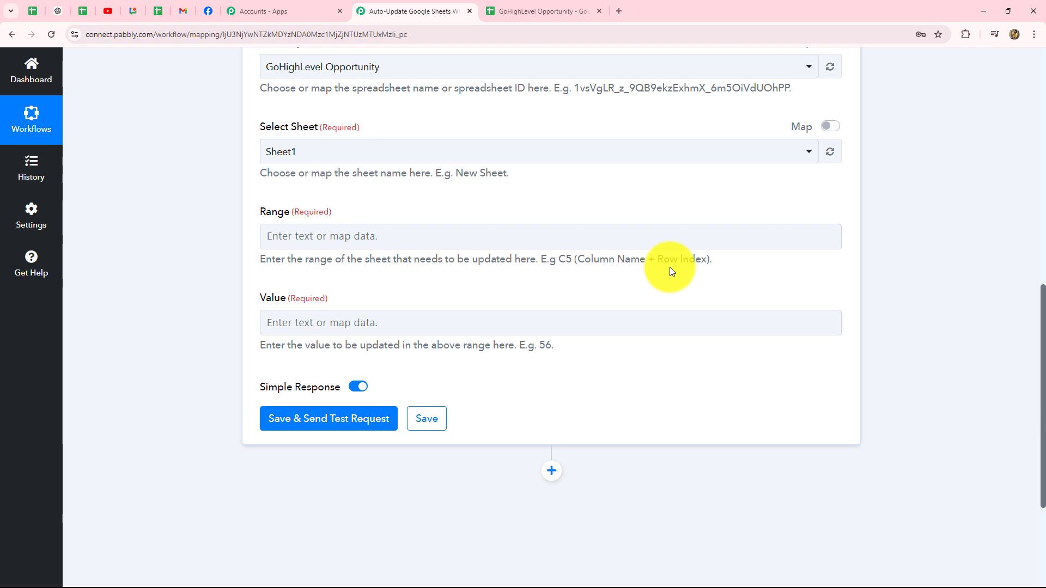
pyautogui.click(531, 6)
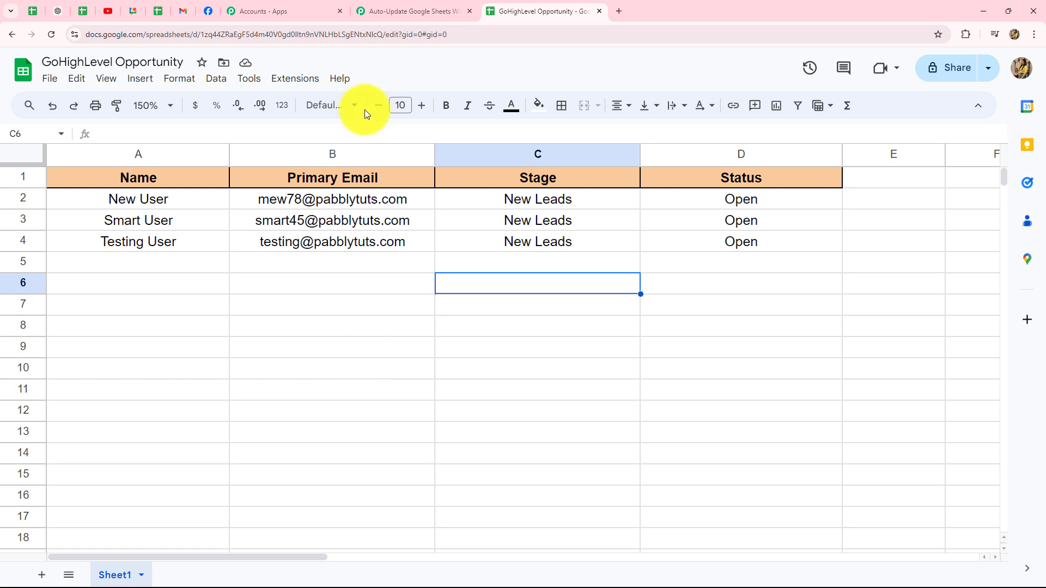
pyautogui.click(430, 10)
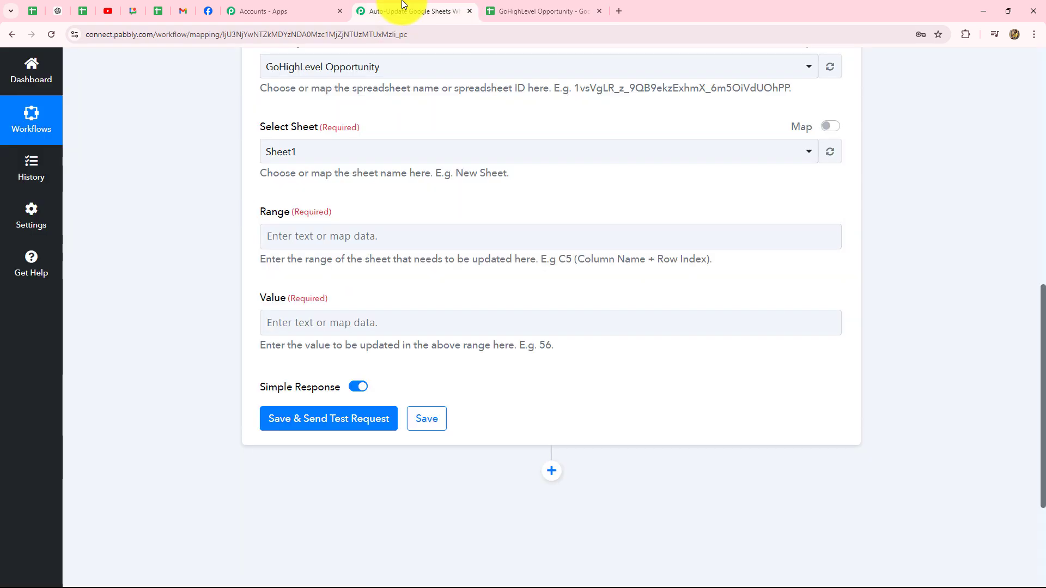
pyautogui.doubleClick(558, 260)
pyautogui.click(531, 10)
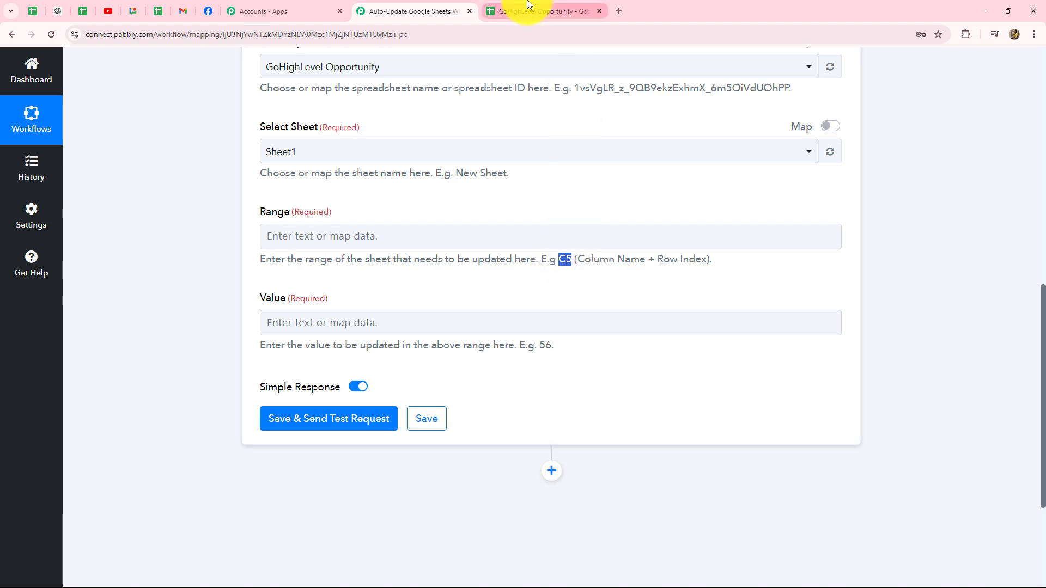
pyautogui.click(365, 10)
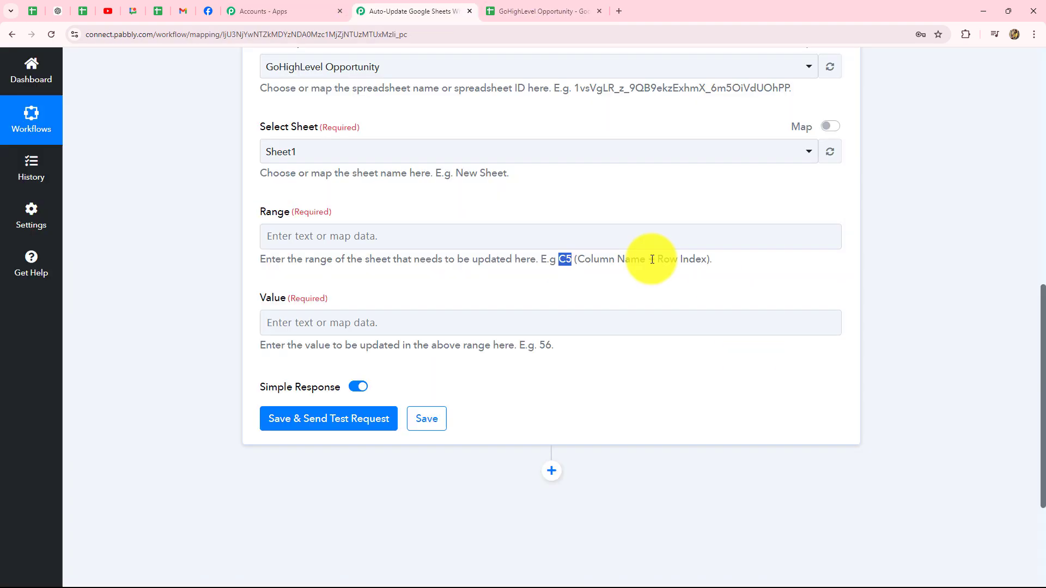
pyautogui.moveTo(657, 259); pyautogui.dragTo(724, 264)
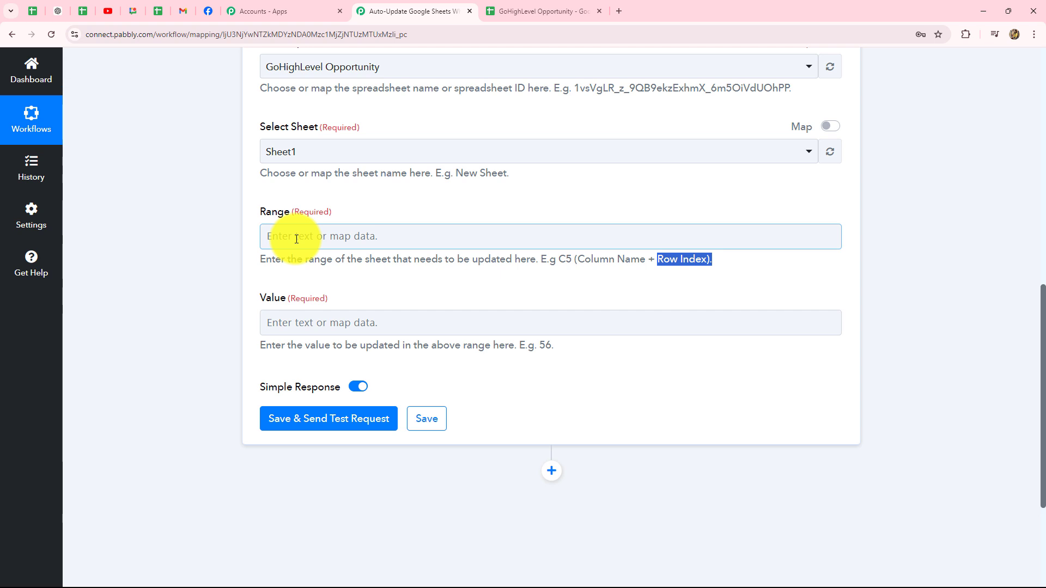
pyautogui.click(515, 6)
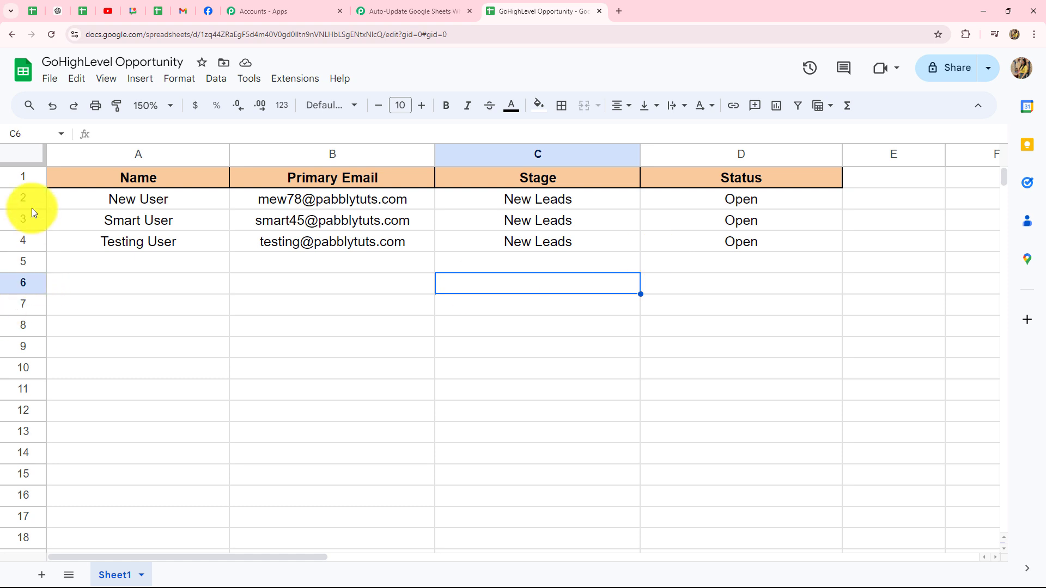
pyautogui.click(407, 12)
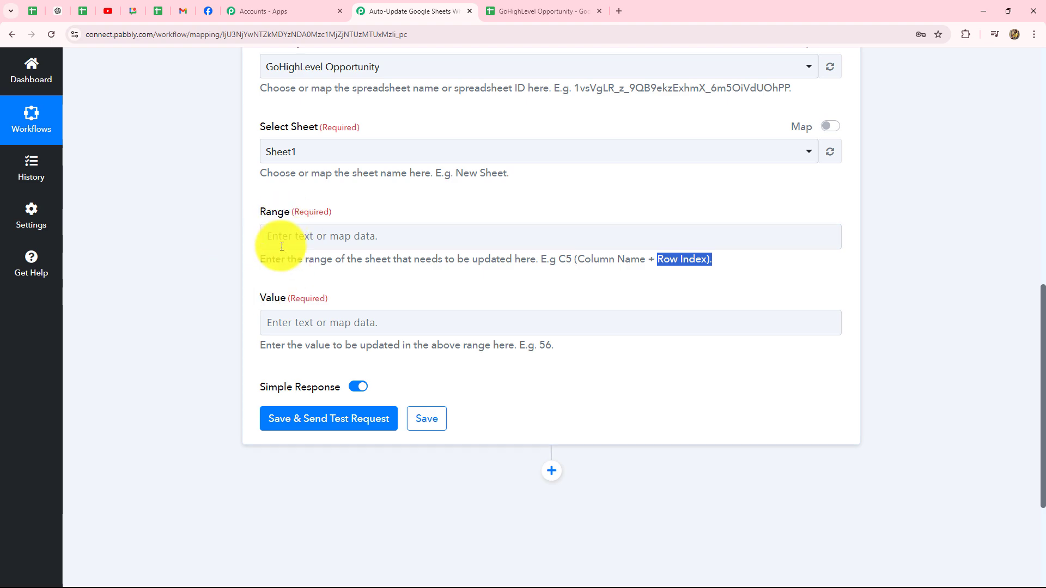
# - Leave Range empty and insert a new step before the Update Cell Value step
pyautogui.click(400, 246)
pyautogui.click(213, 351)
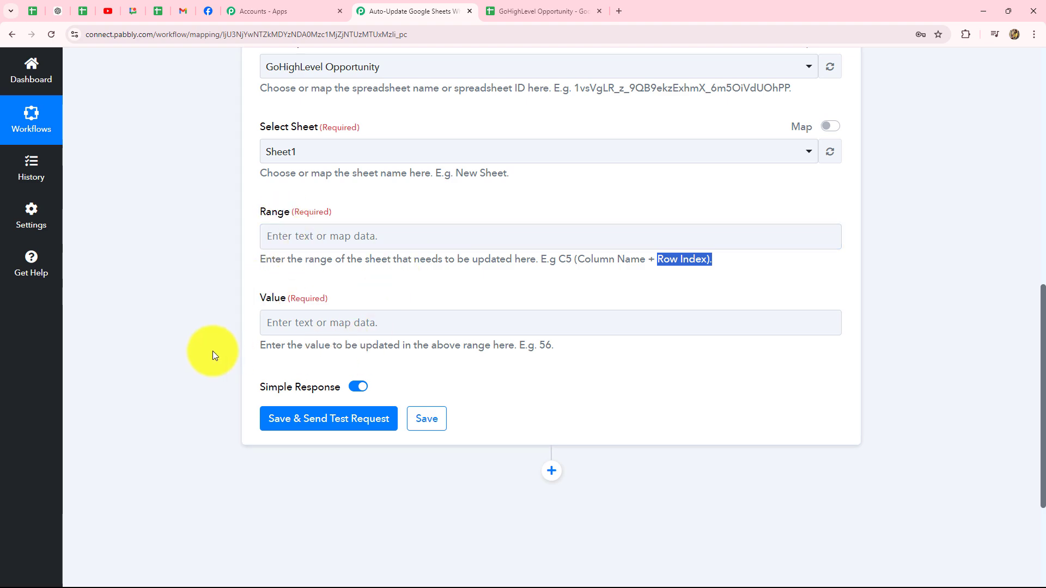
pyautogui.scroll(4, 212, 350)
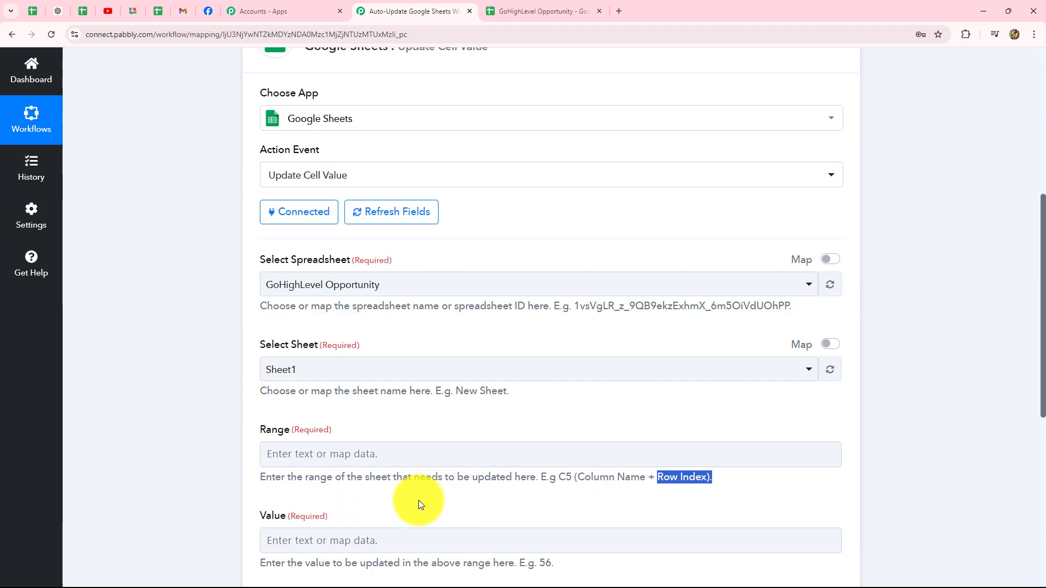
pyautogui.scroll(4, 468, 425)
pyautogui.click(551, 196)
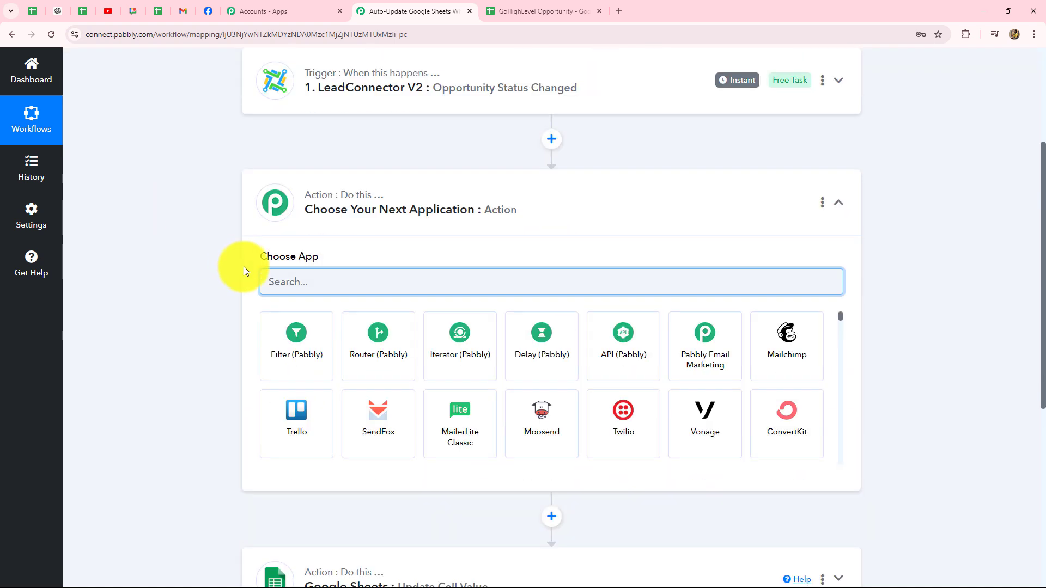
# - Make the new step Google Sheets Lookup Spreadsheet Rows V2 using the saved existing connection
pyautogui.write('Go')
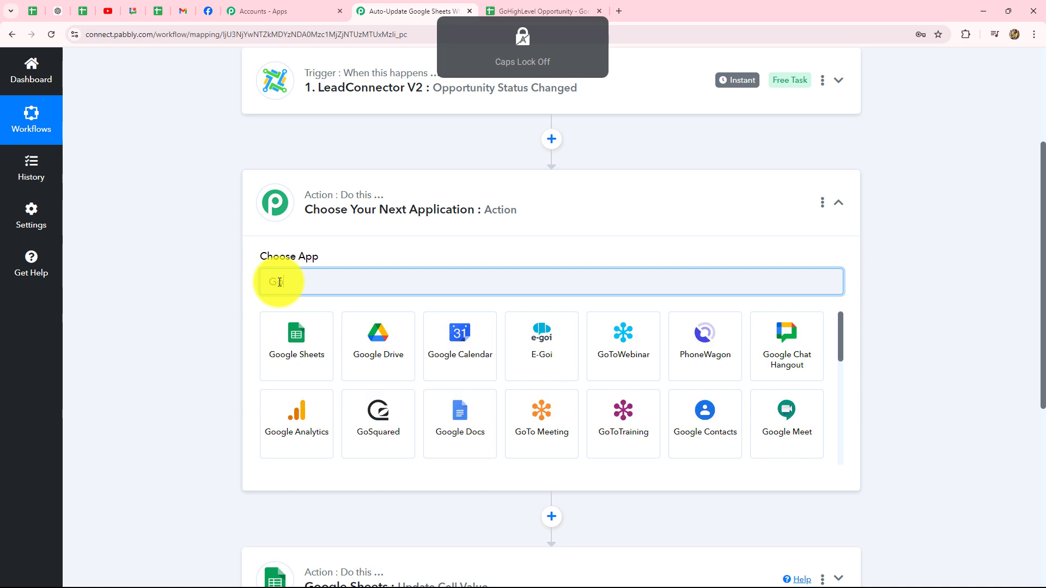
pyautogui.click(301, 354)
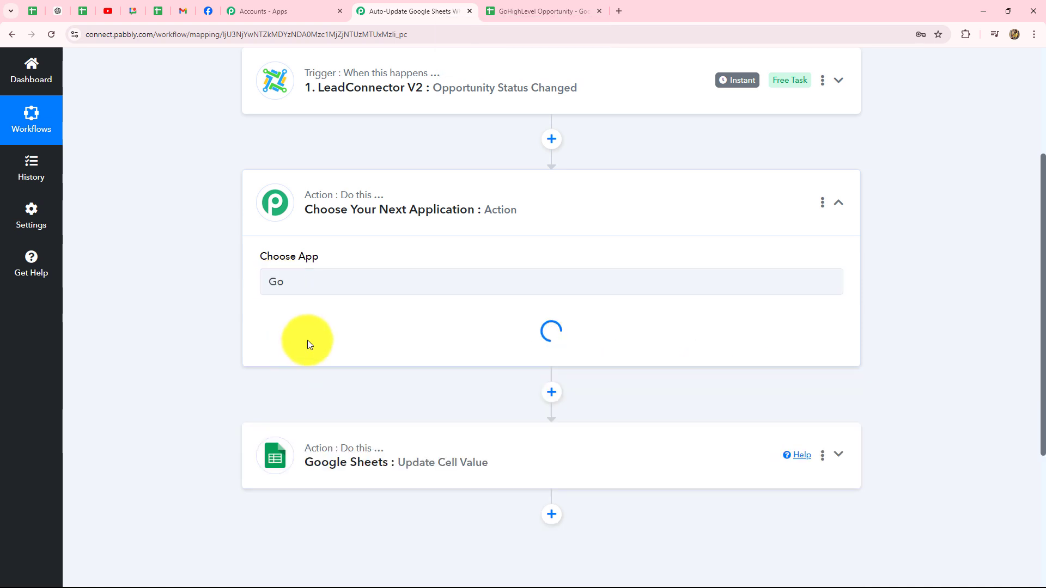
pyautogui.click(306, 343)
pyautogui.write('lo')
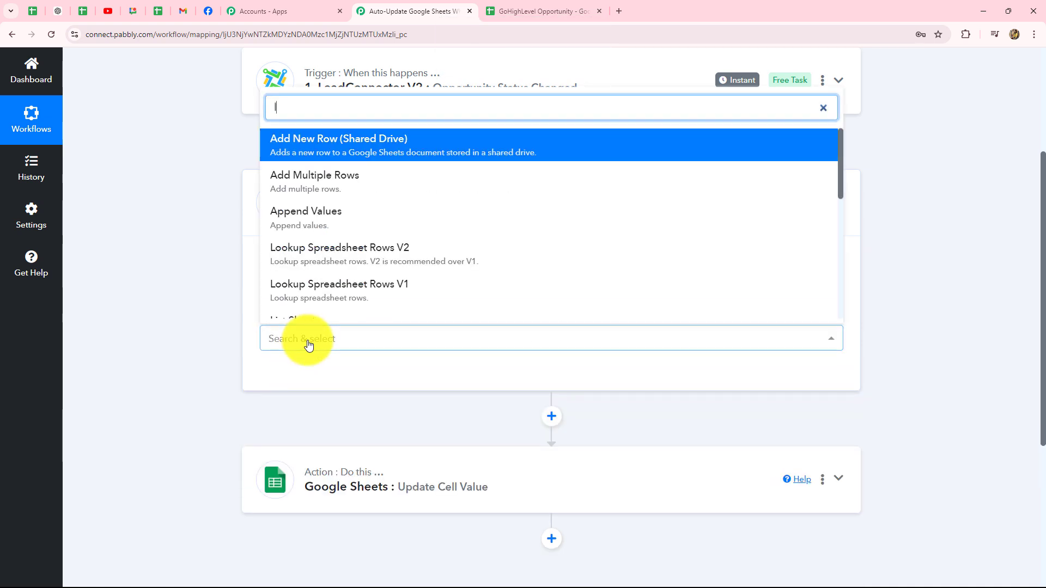
pyautogui.click(351, 261)
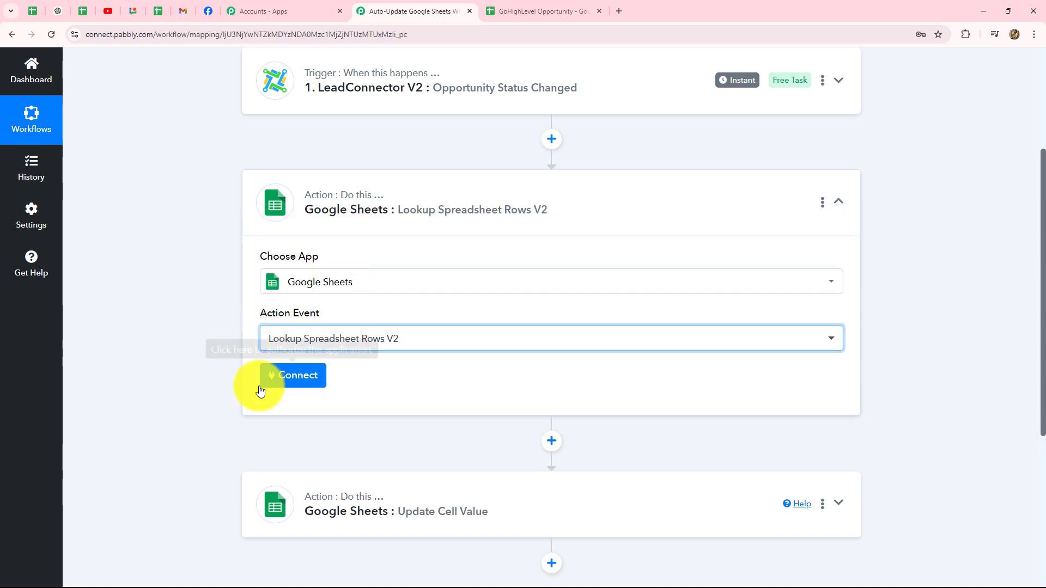
pyautogui.click(294, 381)
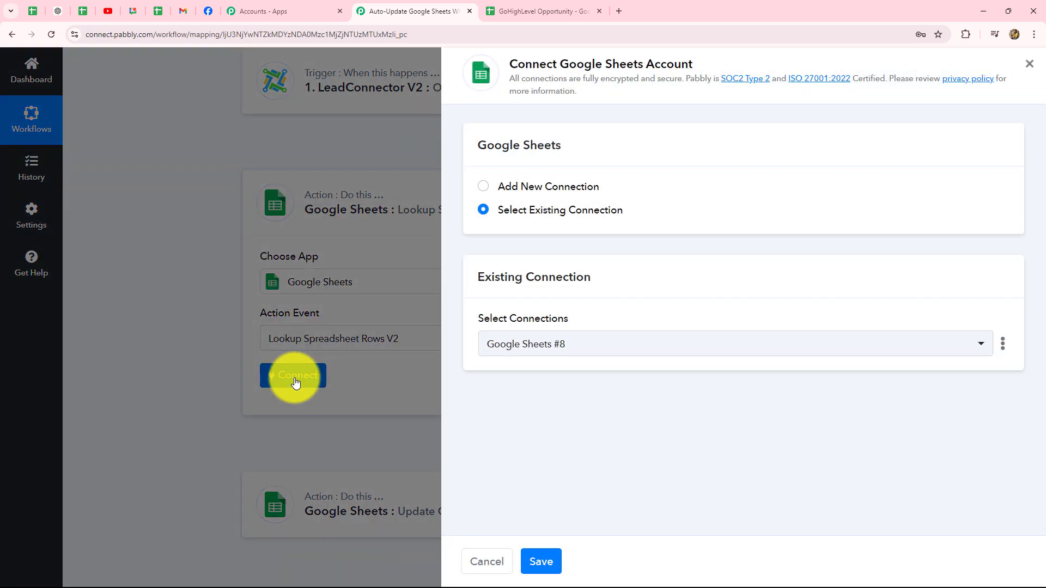
pyautogui.click(541, 561)
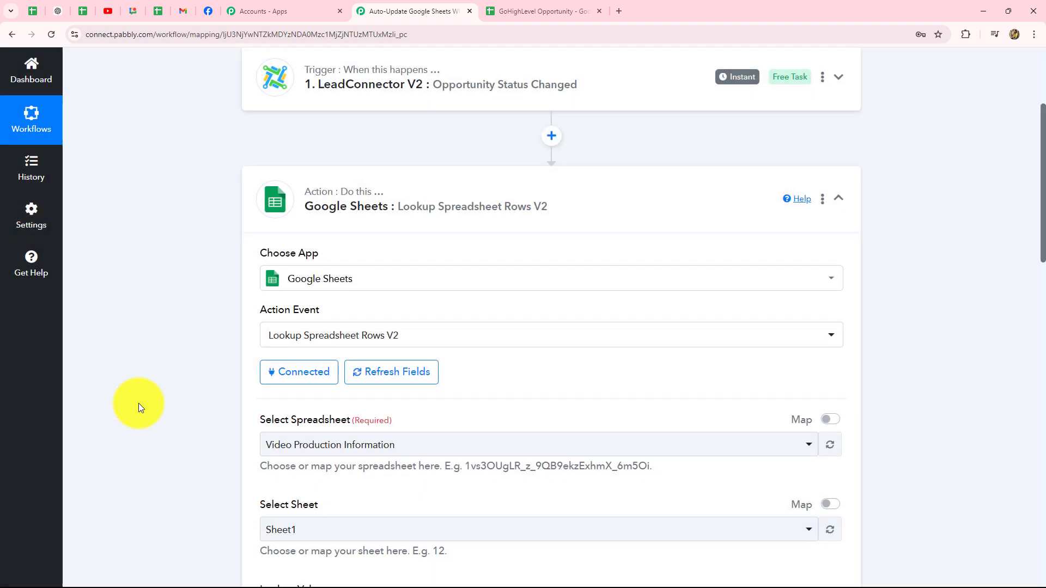
# - Pick the GoHighLevel Opportunity spreadsheet and map the trigger's Opportunity Name into Lookup Value
pyautogui.scroll(-5, 138, 403)
pyautogui.click(349, 185)
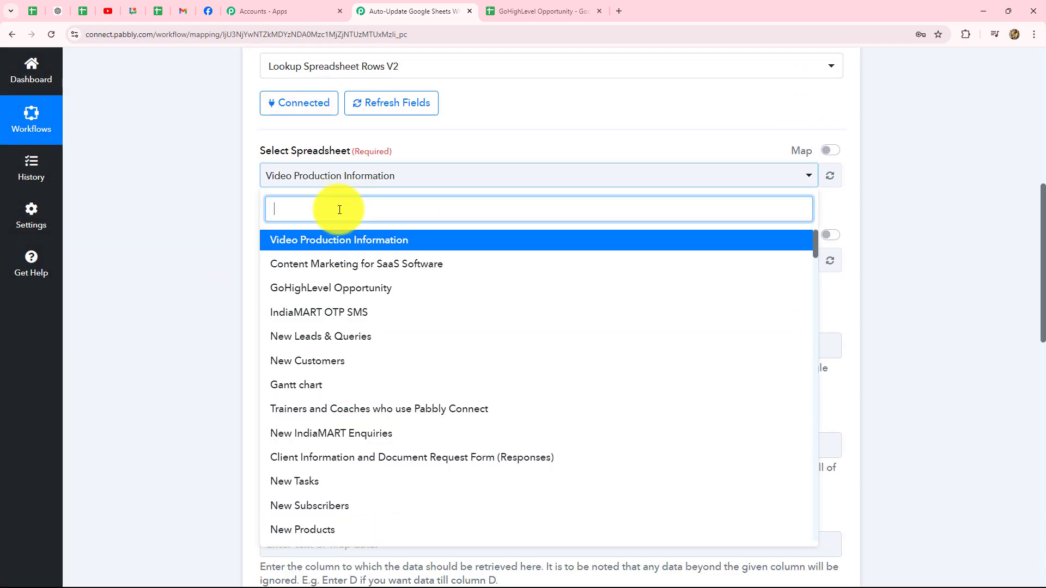
pyautogui.click(315, 290)
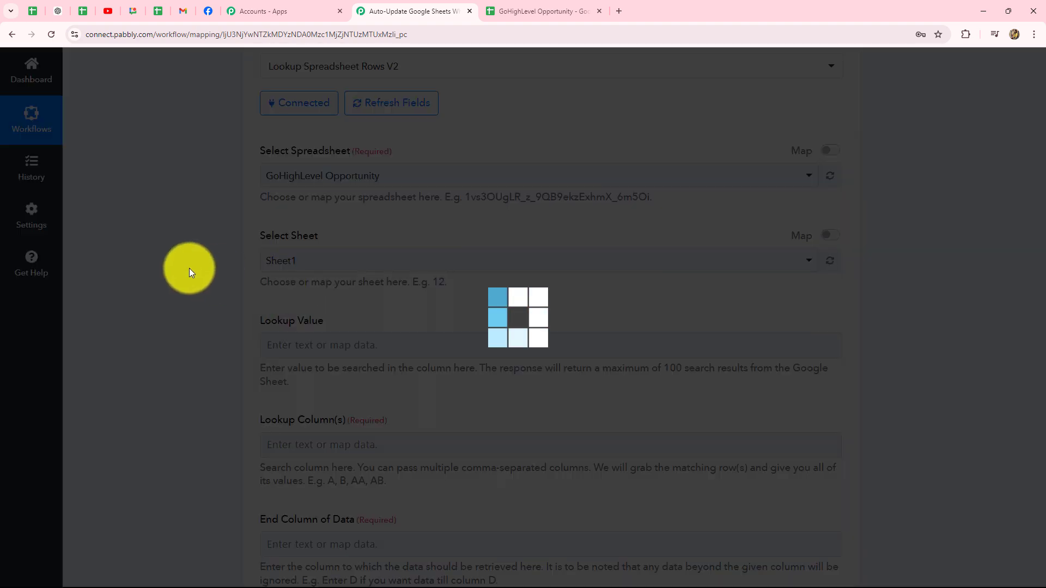
pyautogui.scroll(-4, 188, 268)
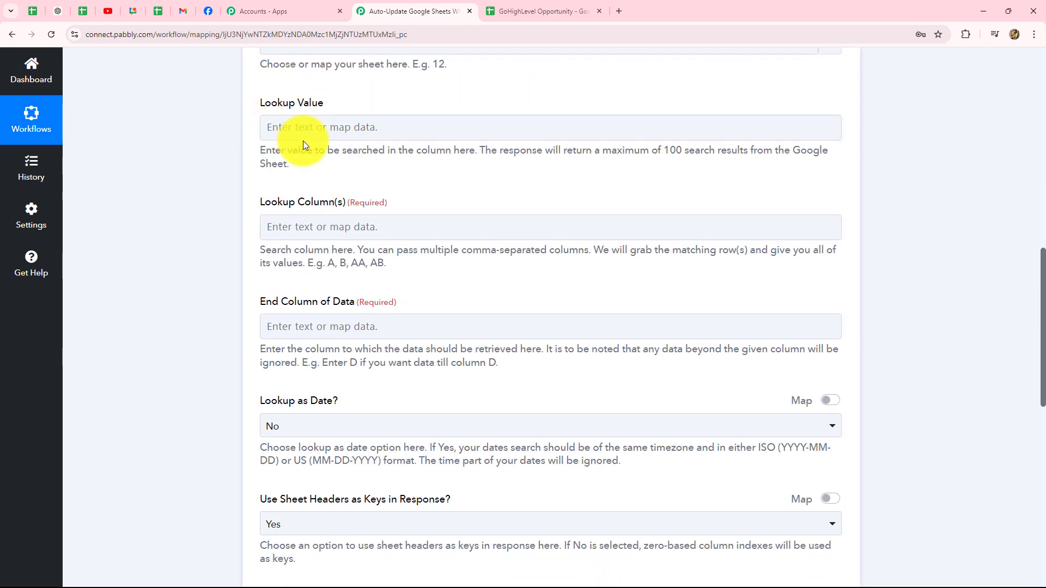
pyautogui.click(512, 12)
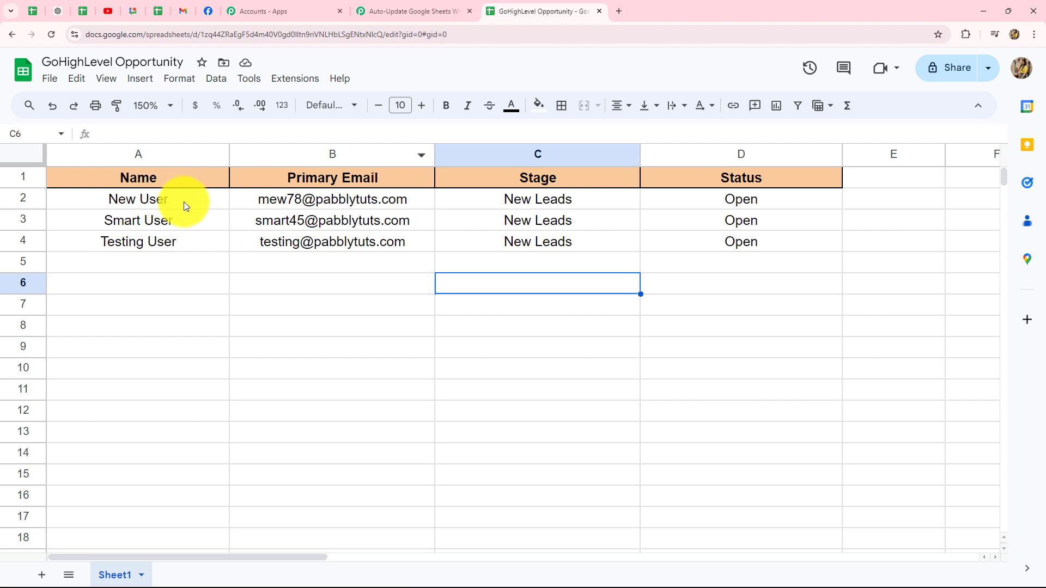
pyautogui.click(375, 12)
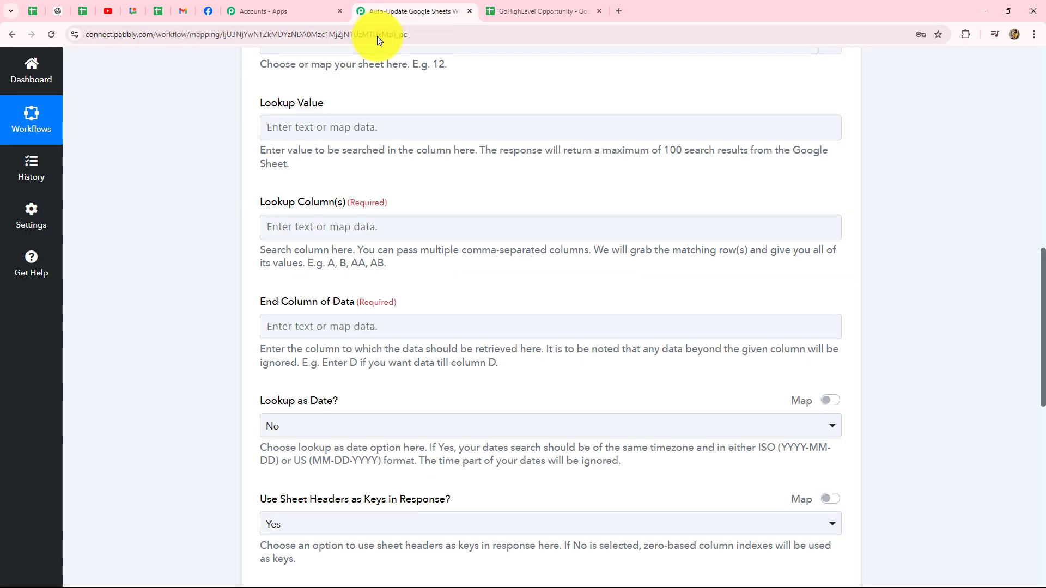
pyautogui.click(318, 129)
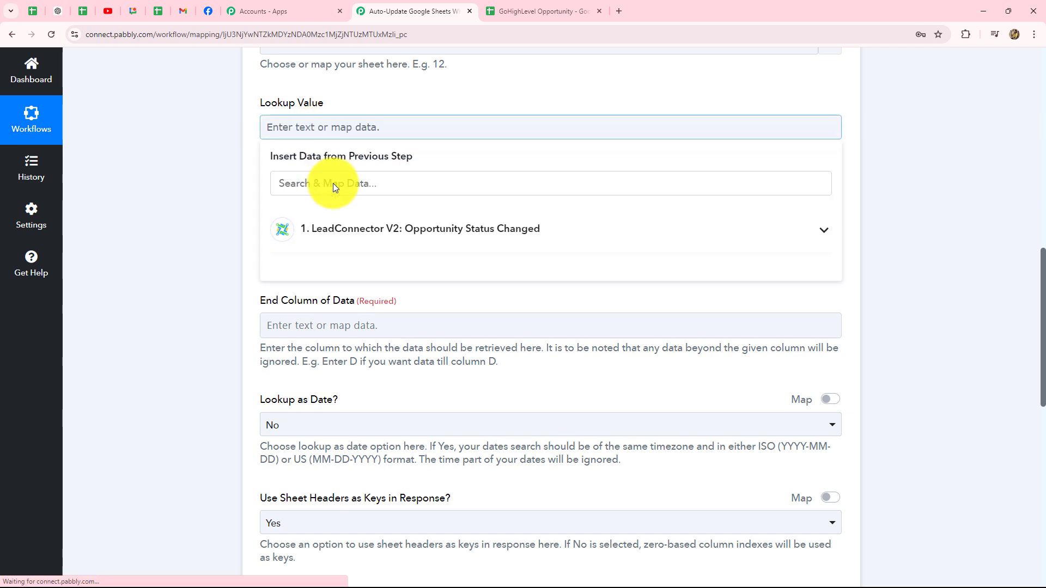
pyautogui.click(338, 231)
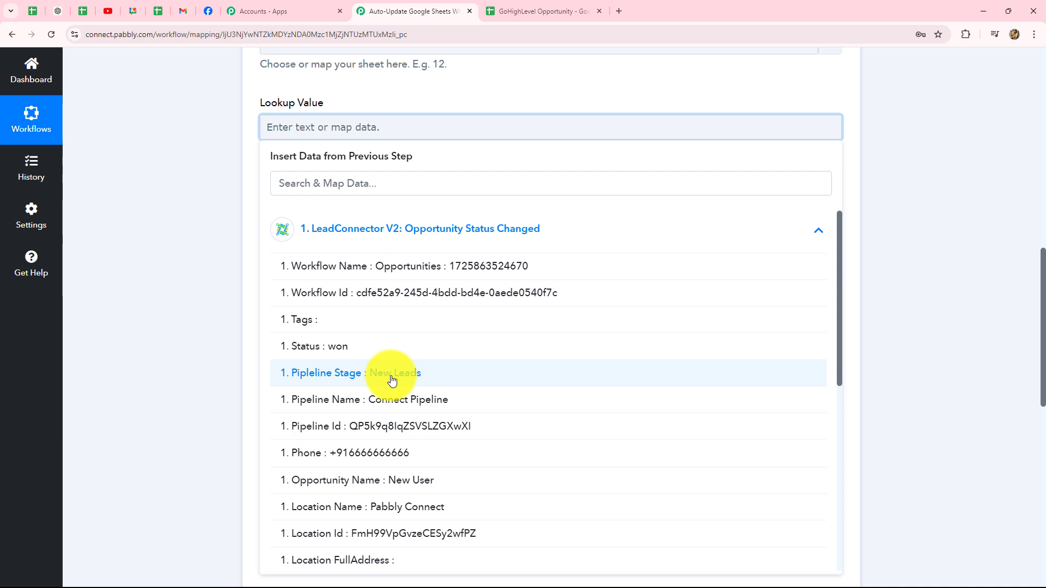
pyautogui.scroll(-4, 411, 380)
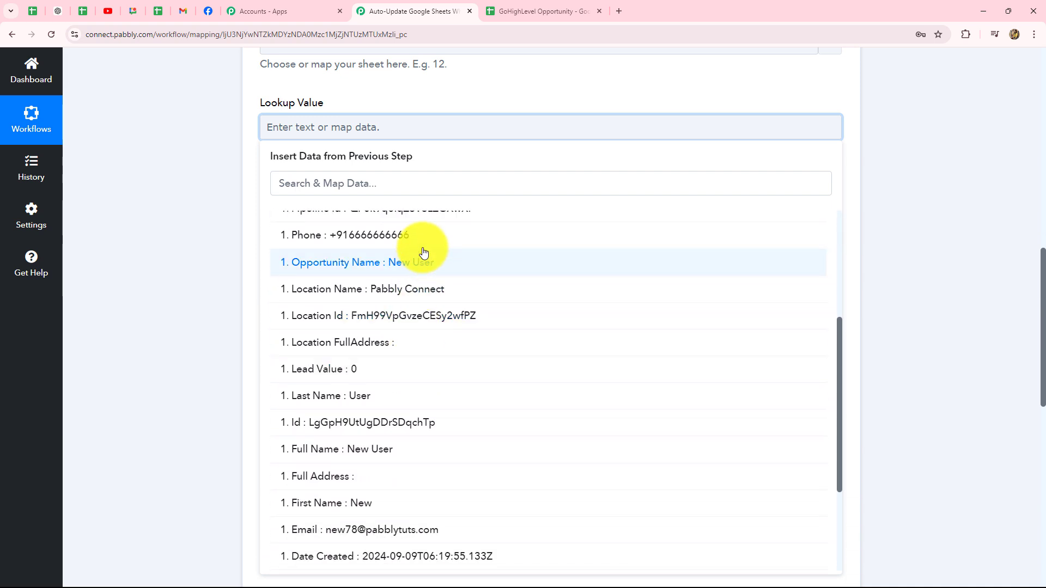
pyautogui.click(416, 264)
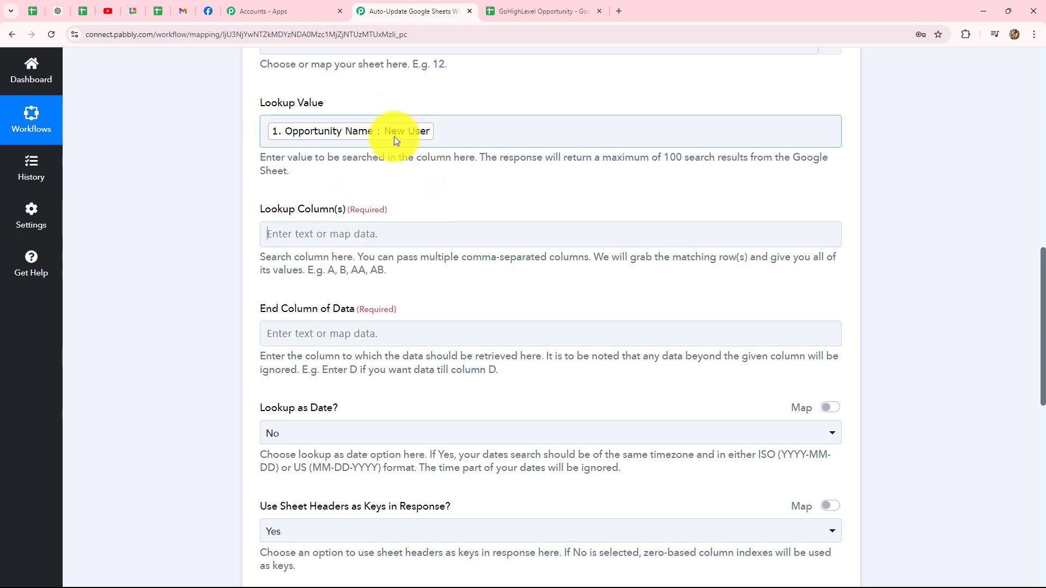
# - Enter D as End Column of Data after checking the spreadsheet's last column
pyautogui.click(508, 13)
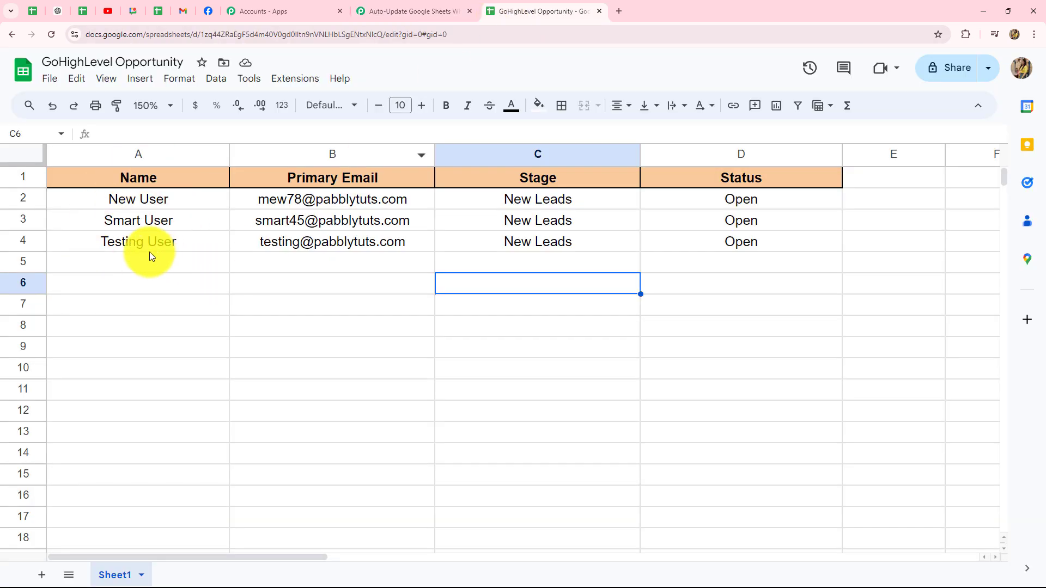
pyautogui.click(420, 10)
pyautogui.press('capslock')
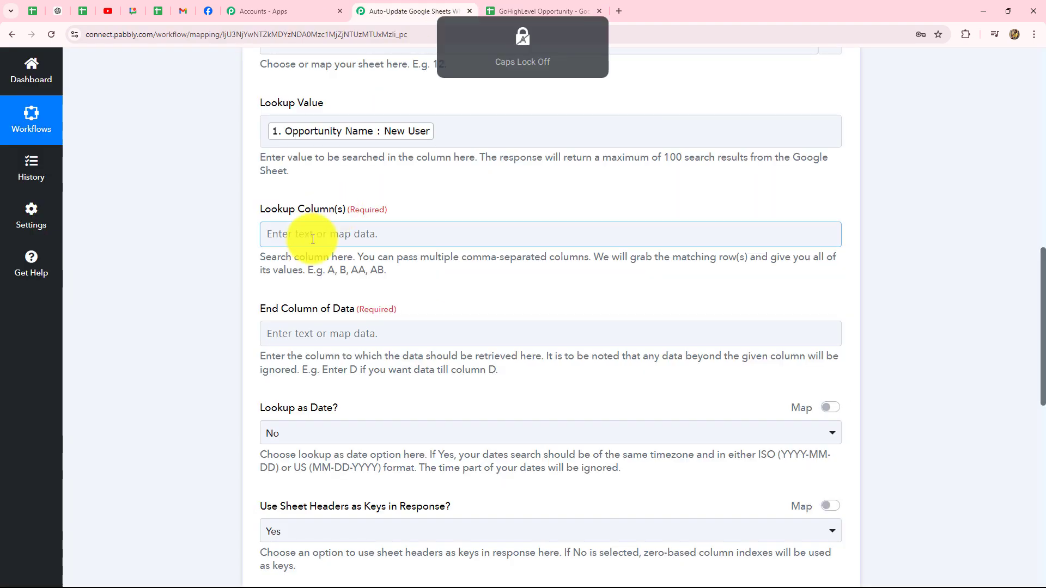
pyautogui.press('capslock')
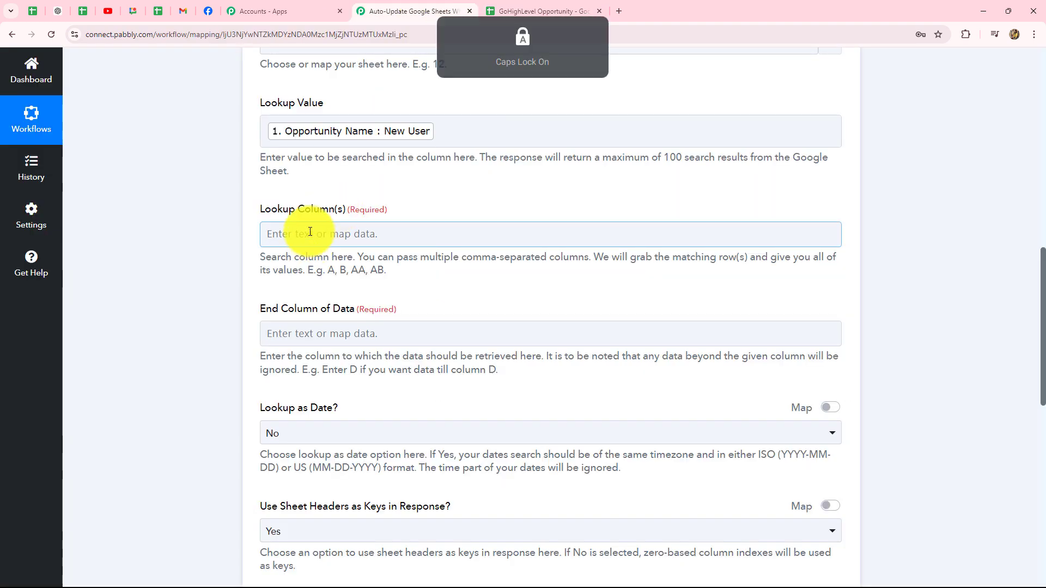
pyautogui.scroll(-4, 310, 232)
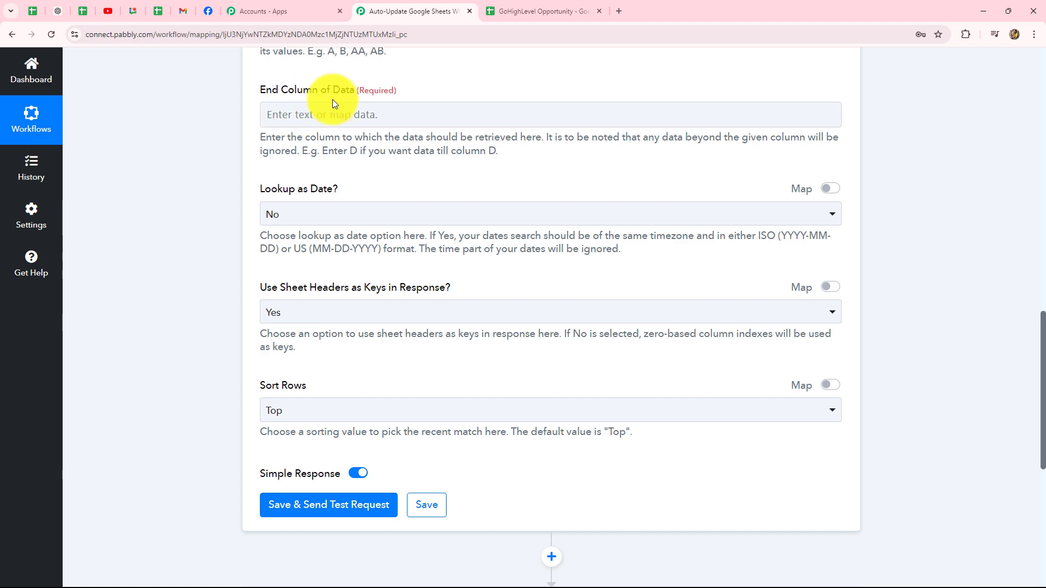
pyautogui.click(535, 10)
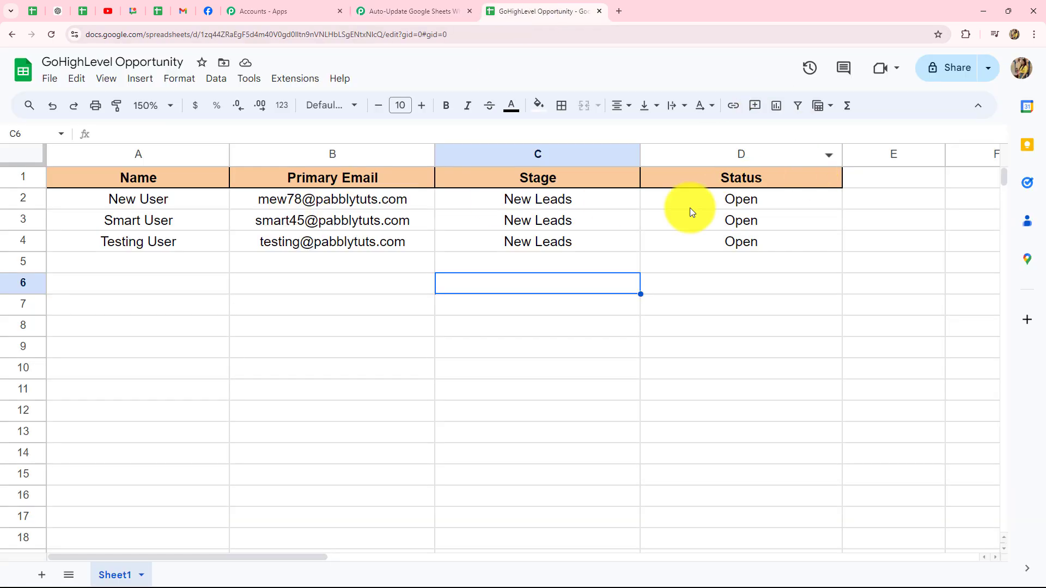
pyautogui.click(414, 10)
pyautogui.click(304, 115)
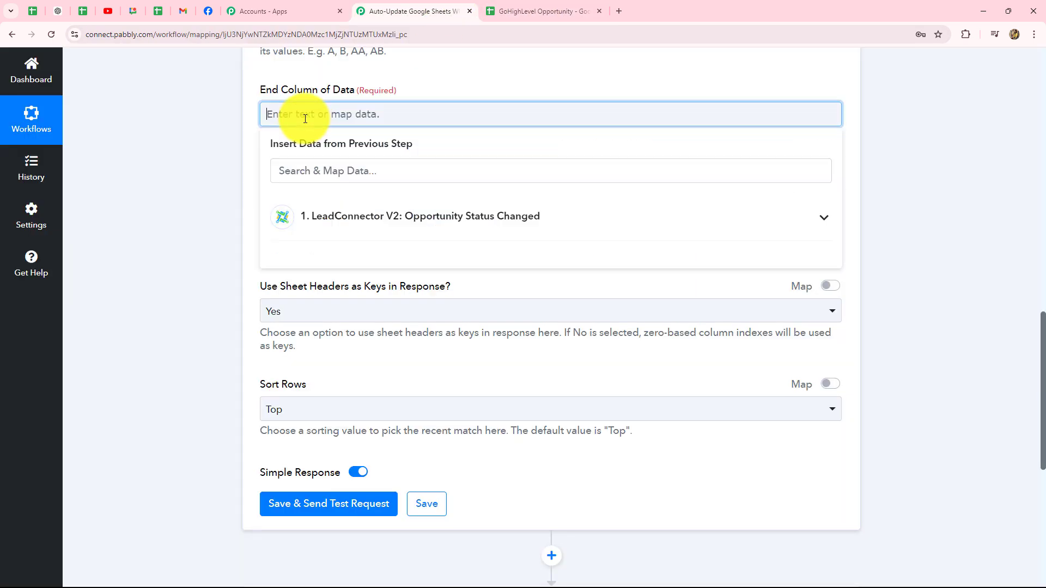
pyautogui.press('capslock')
pyautogui.write('D')
pyautogui.click(216, 214)
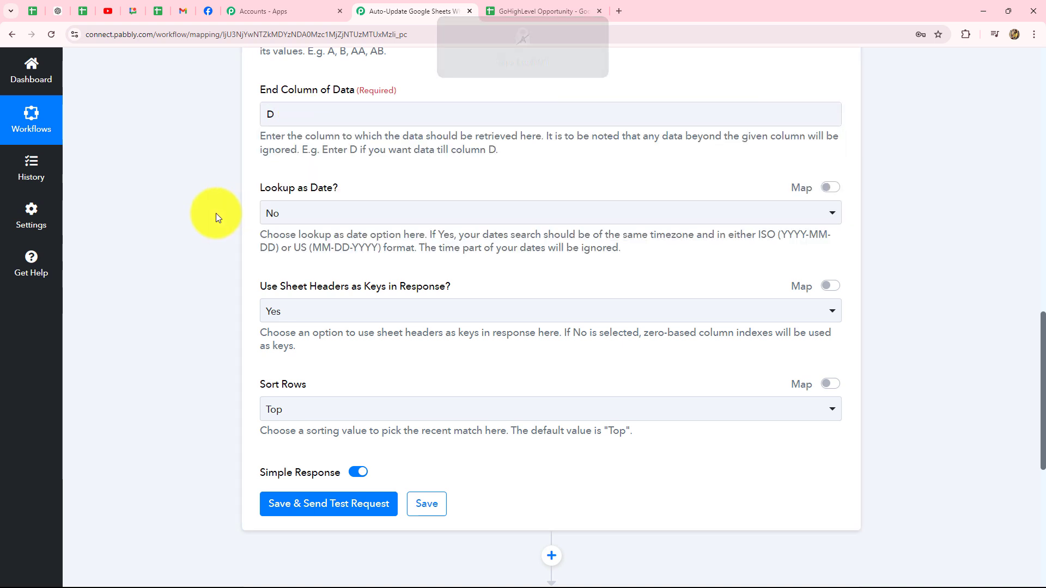
# - Save and test the lookup, confirming one New User match at row index 2
pyautogui.scroll(-1, 290, 139)
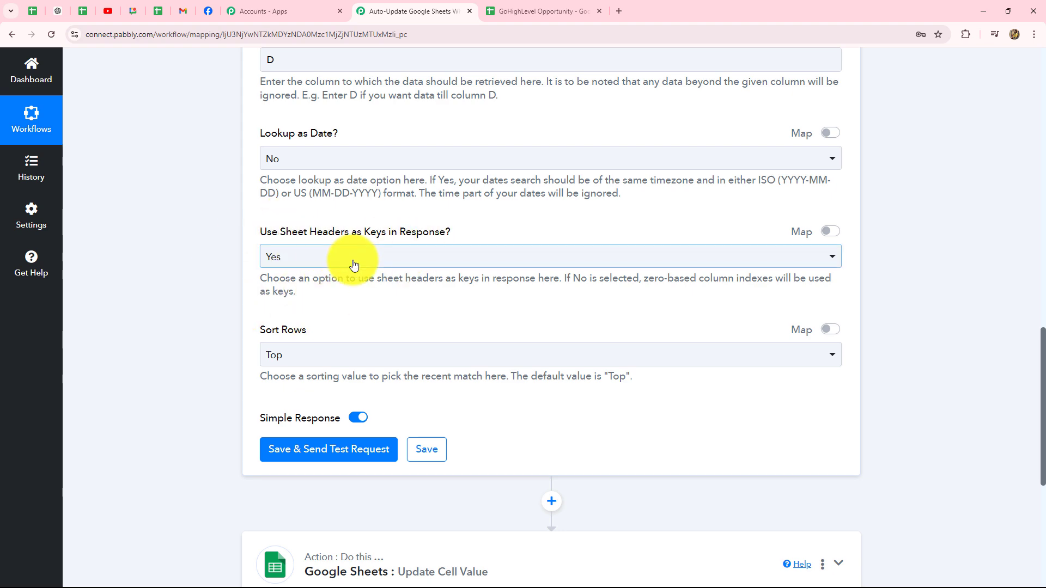
pyautogui.scroll(-4, 316, 256)
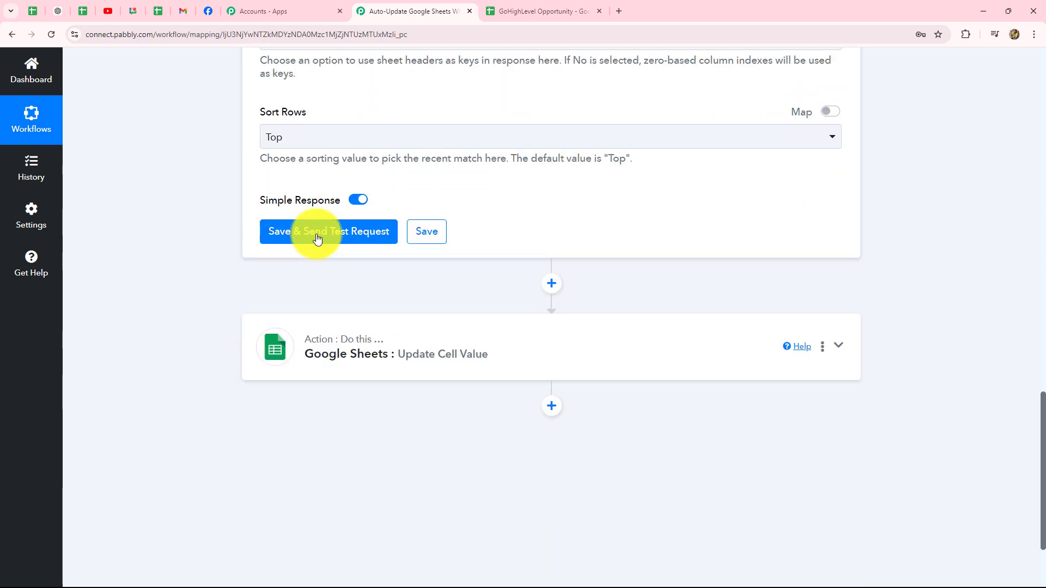
pyautogui.click(316, 233)
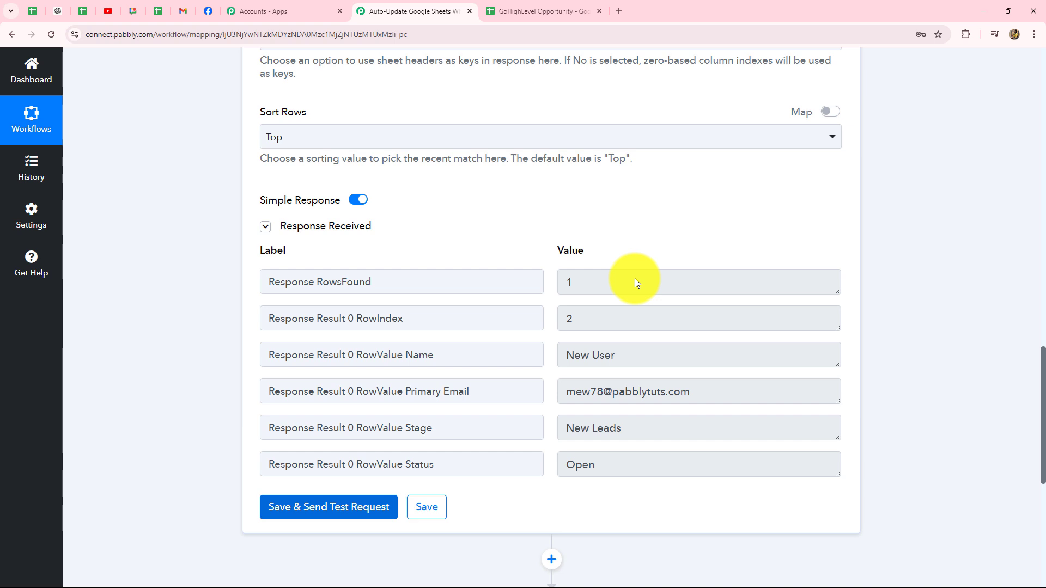
pyautogui.moveTo(672, 354); pyautogui.dragTo(561, 359)
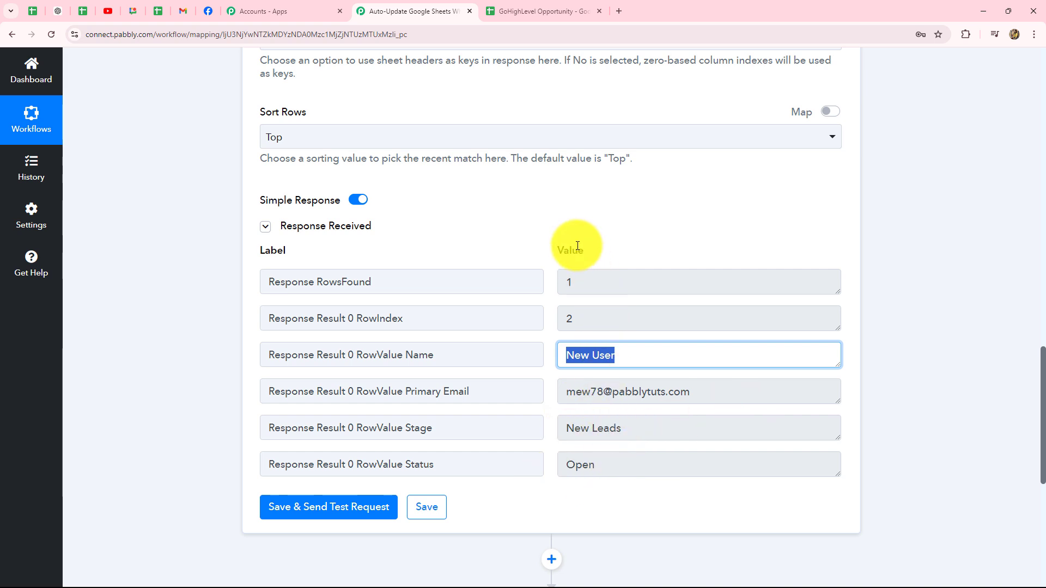
pyautogui.doubleClick(577, 321)
pyautogui.scroll(-2, 891, 293)
pyautogui.scroll(-3, 891, 293)
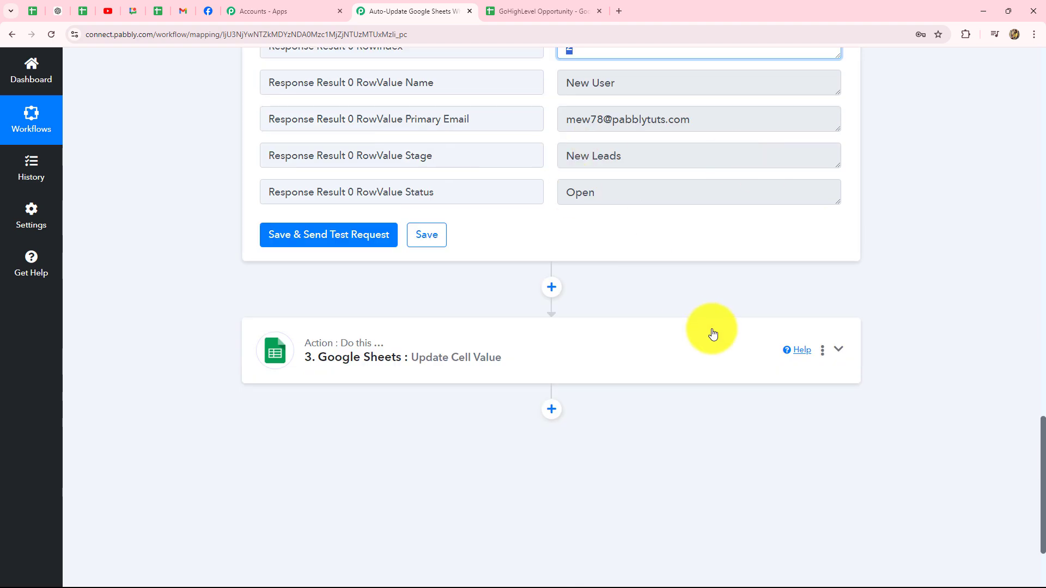
# - Set the update's Range to column D plus the lookup's RowIndex
pyautogui.click(482, 356)
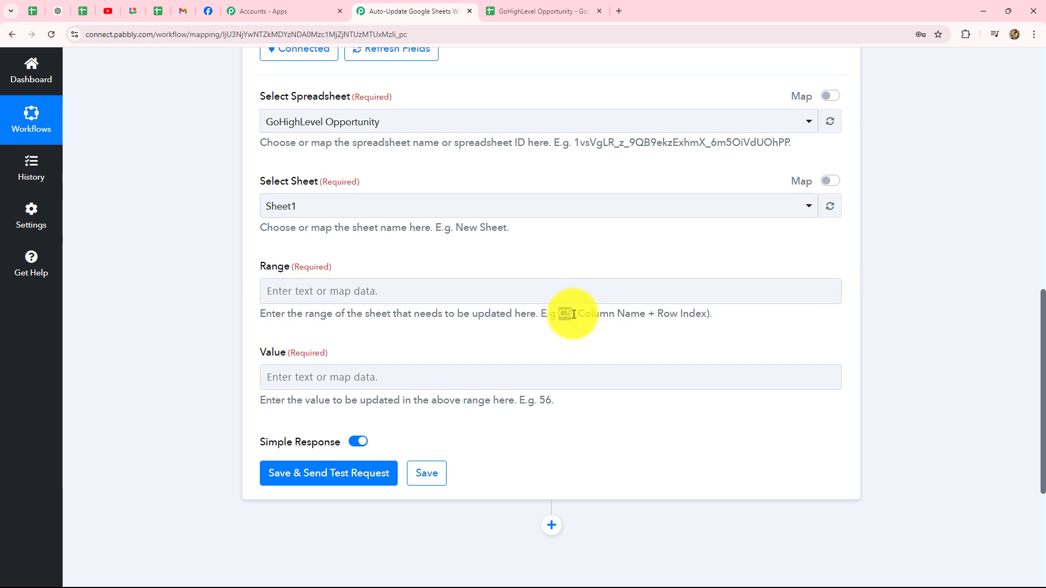
pyautogui.click(368, 292)
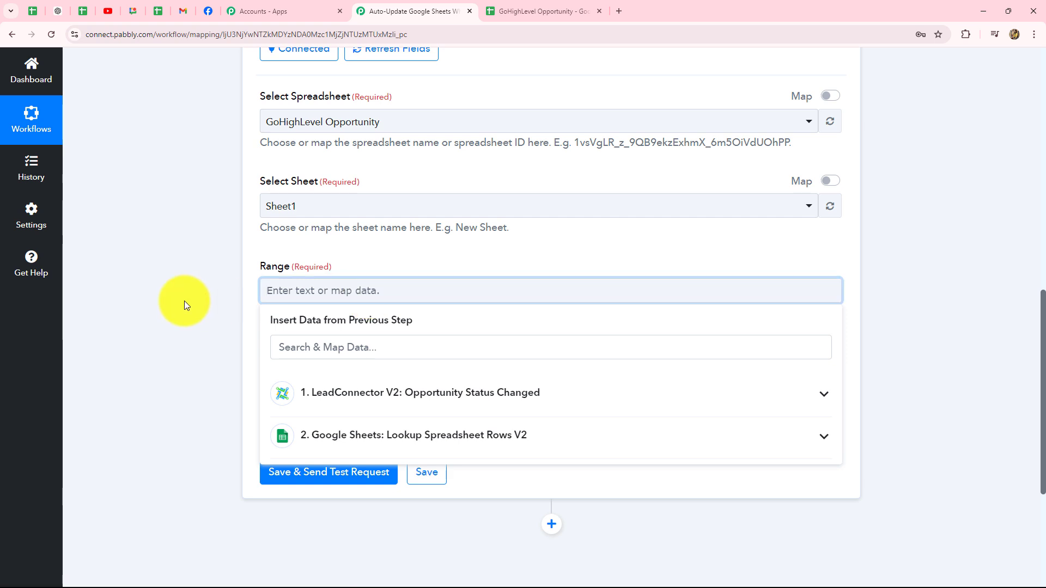
pyautogui.click(120, 304)
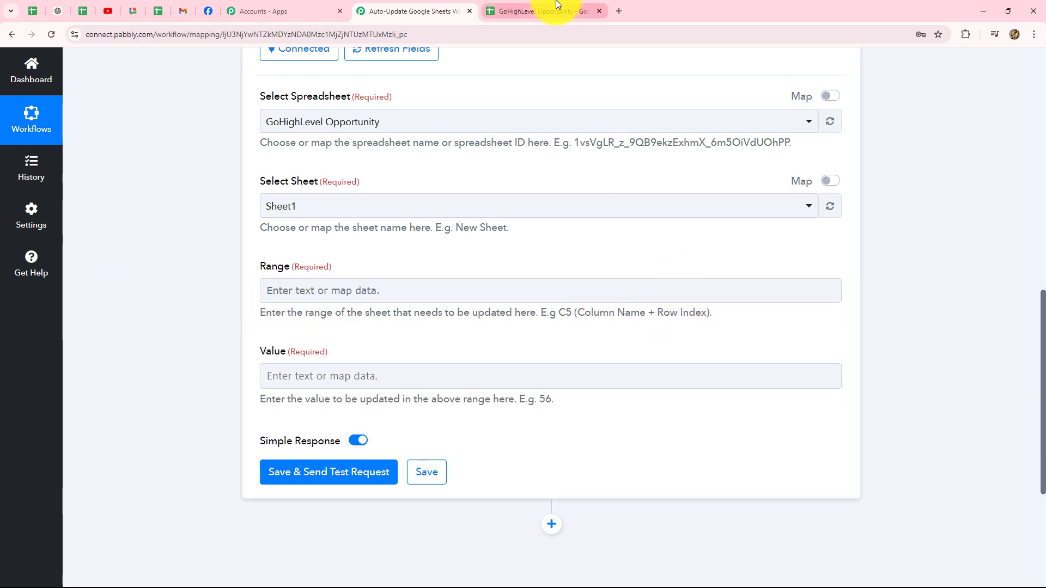
pyautogui.click(526, 11)
pyautogui.click(410, 11)
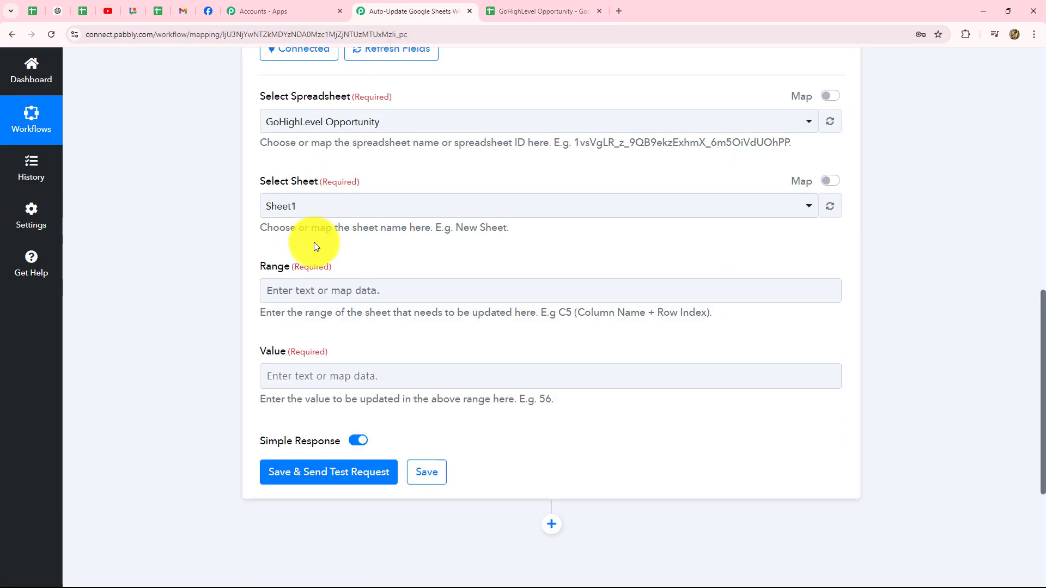
pyautogui.click(283, 291)
pyautogui.press('capslock')
pyautogui.write('D')
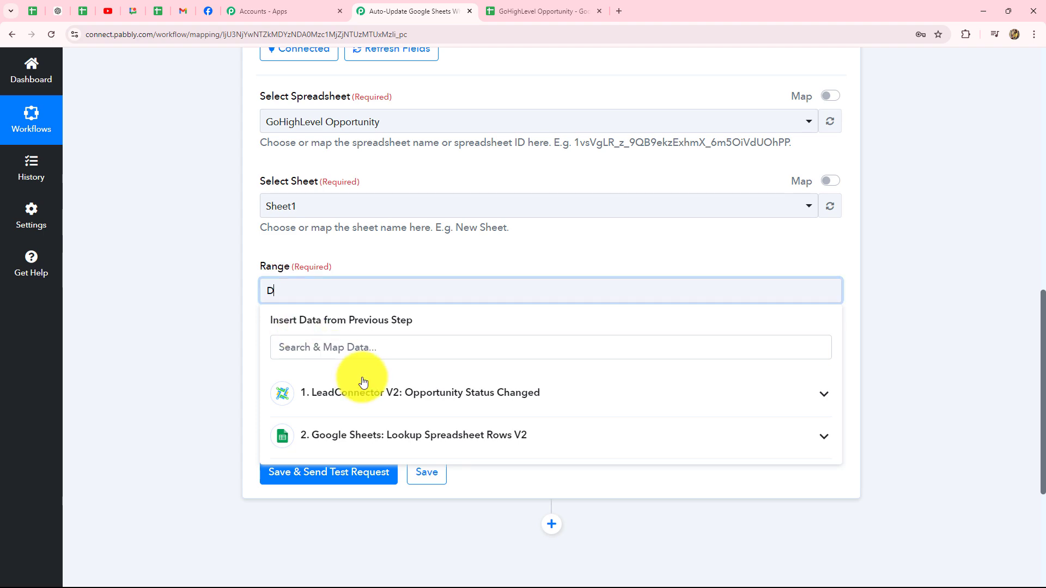
pyautogui.click(368, 398)
pyautogui.click(124, 348)
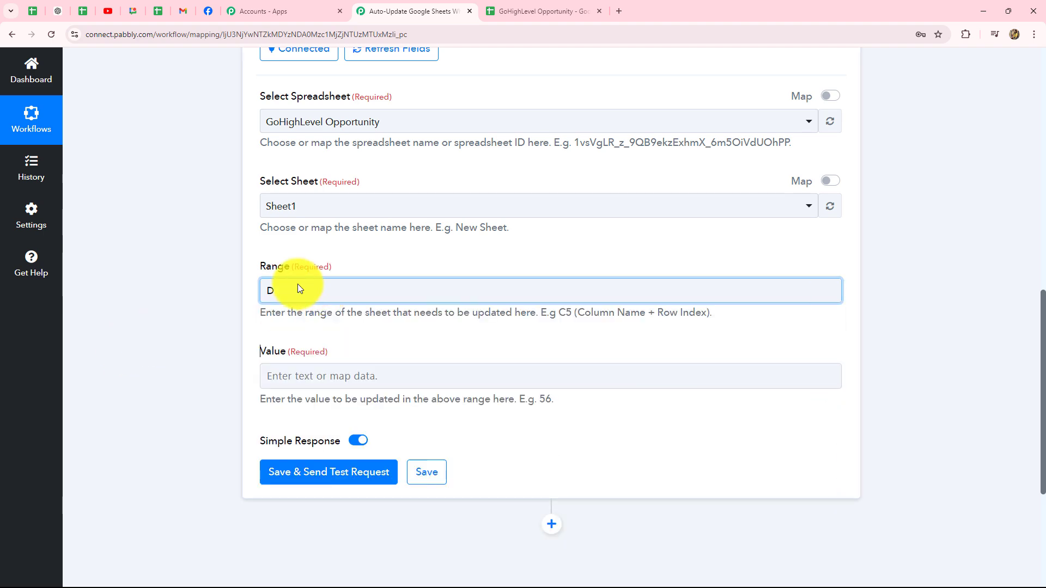
pyautogui.click(299, 289)
pyautogui.scroll(-2, 359, 340)
pyautogui.click(359, 340)
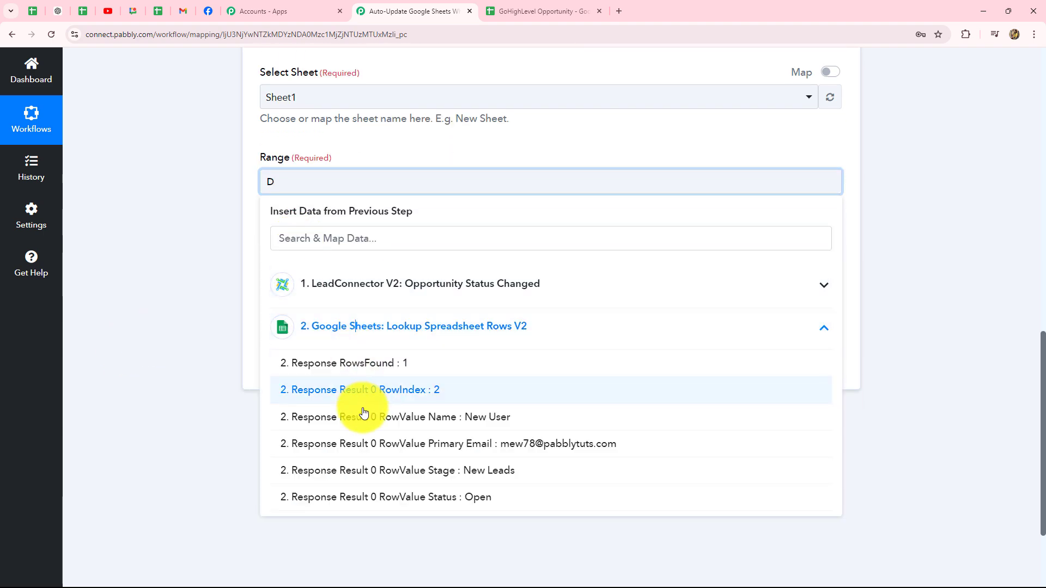
pyautogui.click(432, 393)
pyautogui.click(175, 228)
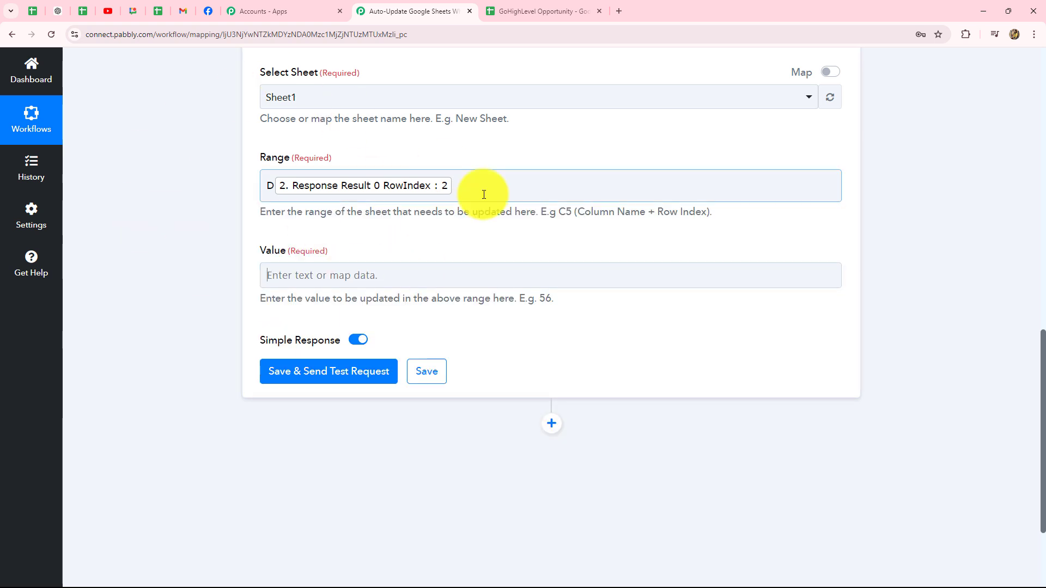
# - Map the LeadConnector trigger's opportunity Status into the Value field
pyautogui.scroll(-3, 465, 267)
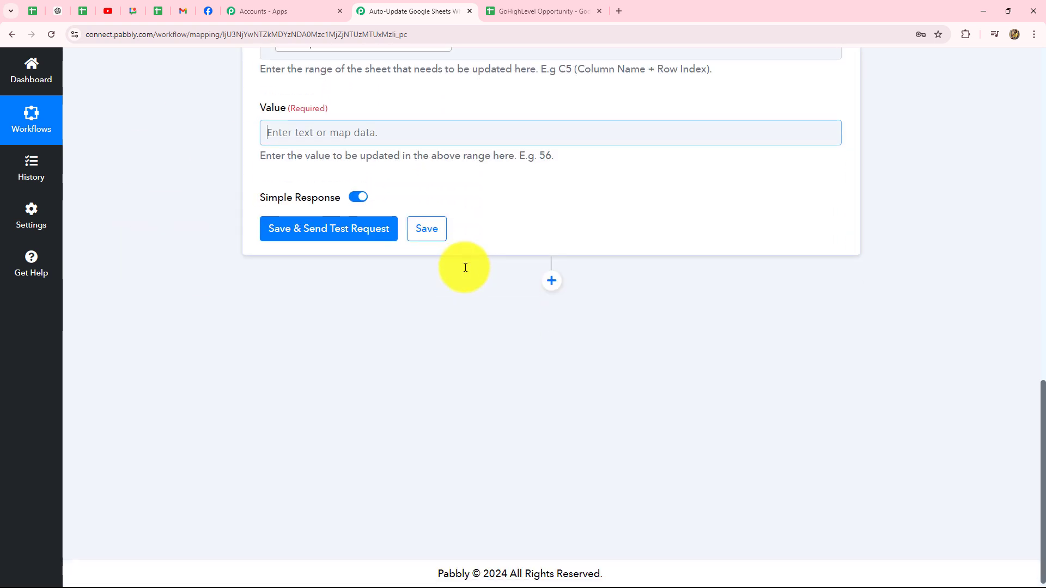
pyautogui.click(370, 136)
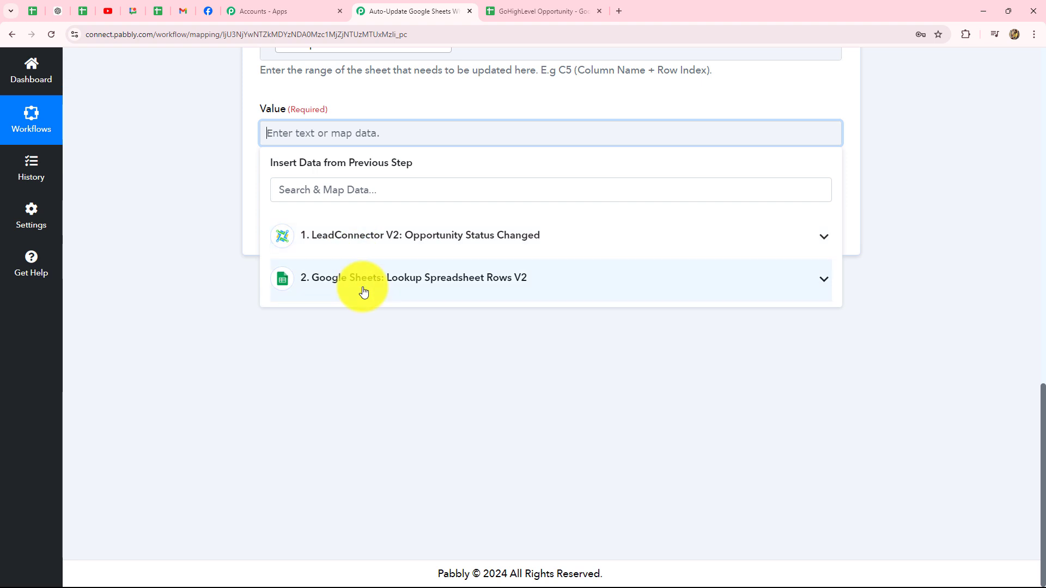
pyautogui.click(364, 293)
pyautogui.click(366, 238)
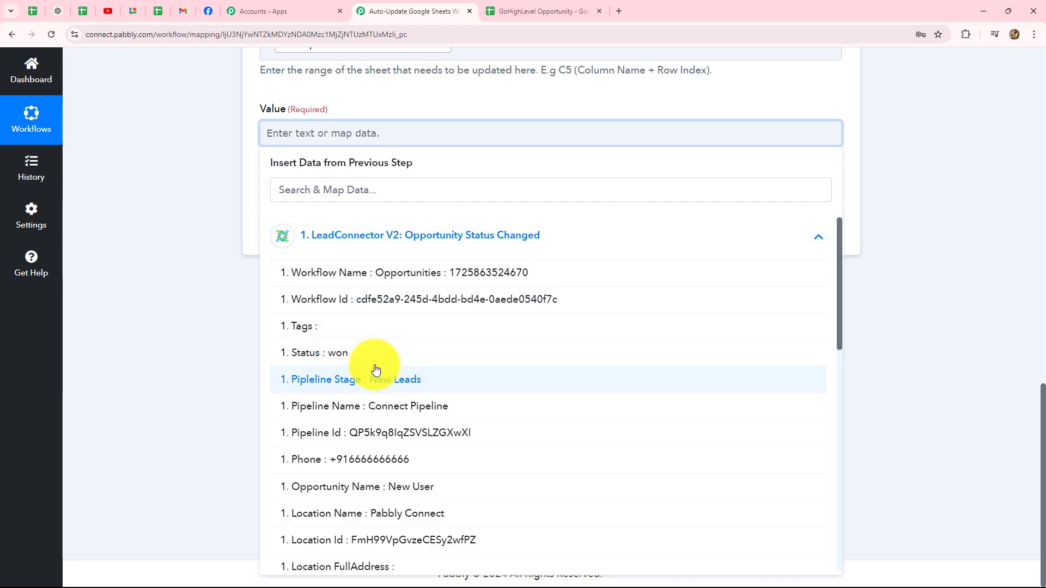
pyautogui.click(357, 357)
pyautogui.hotkey('ctrl', 'Tab')
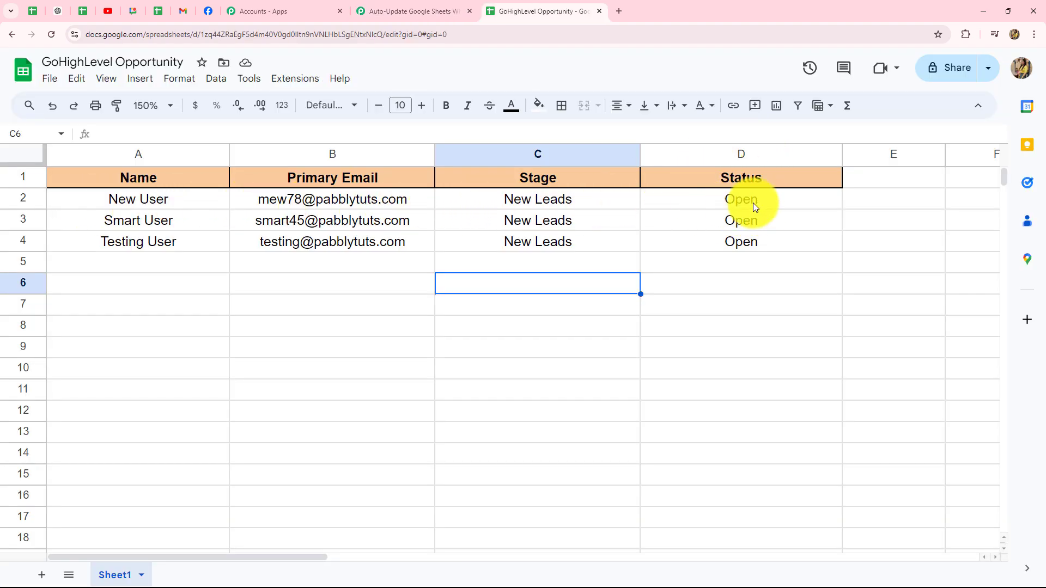
pyautogui.click(410, 7)
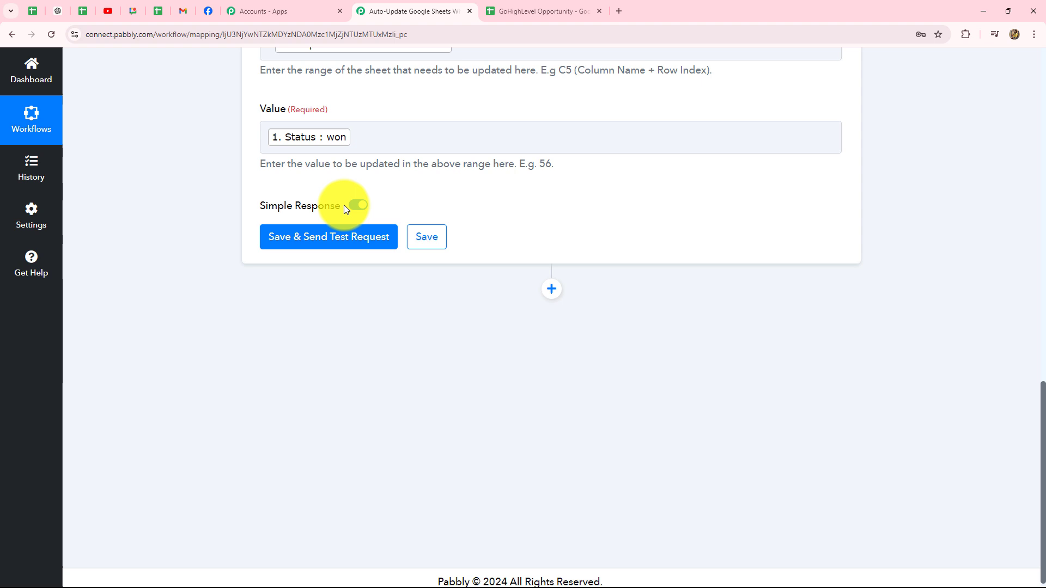
# - Save and send a test update, confirming the sheet's D2 Status now reads won
pyautogui.click(291, 247)
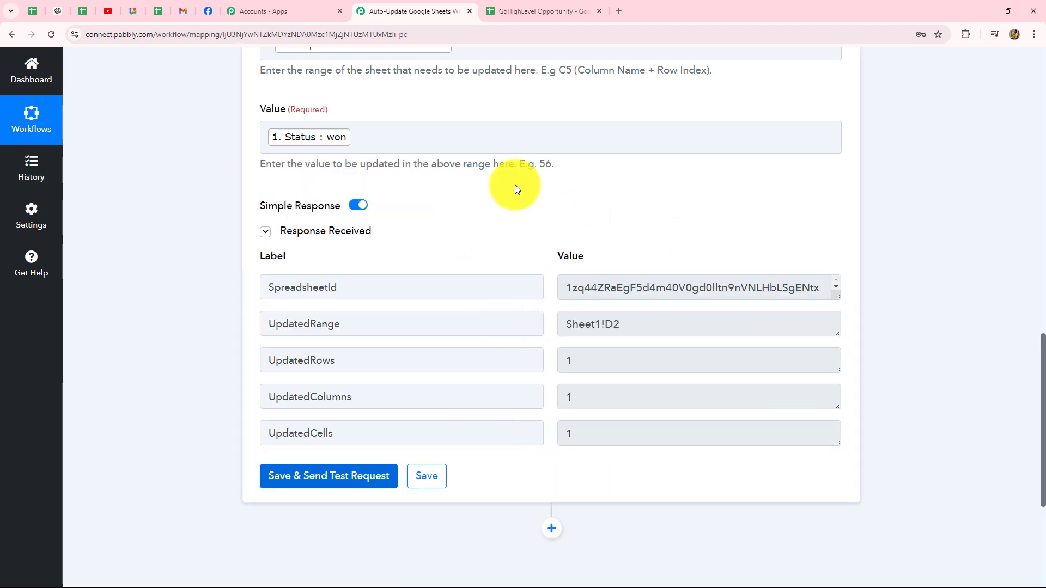
pyautogui.click(508, 8)
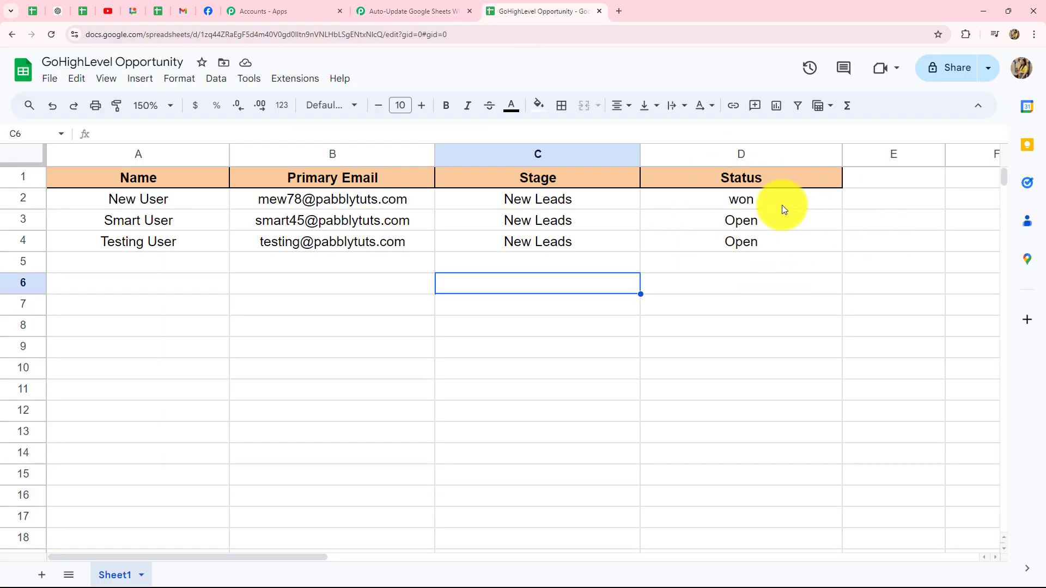
pyautogui.click(458, 15)
pyautogui.scroll(15, 1002, 322)
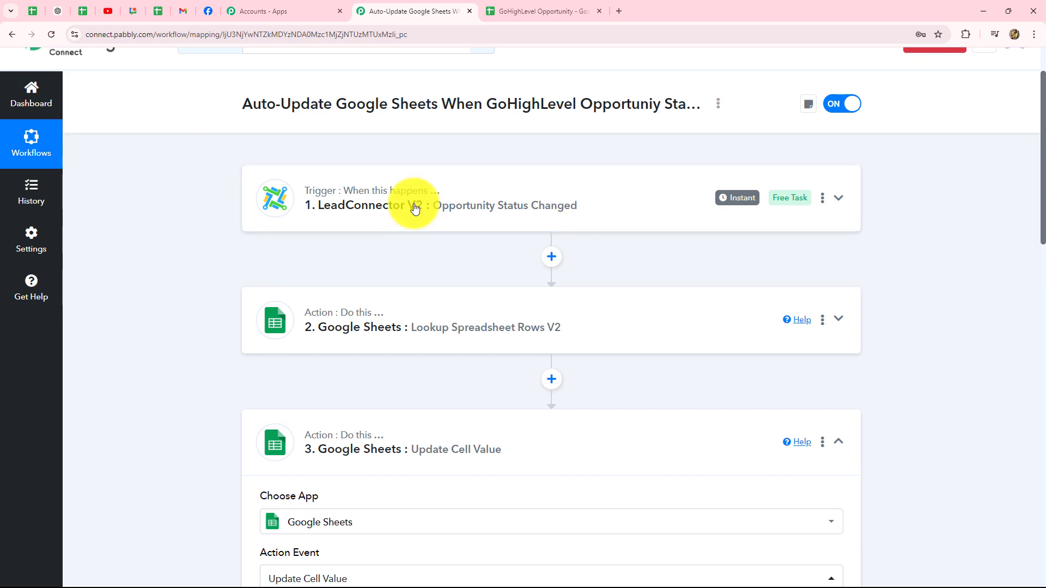
pyautogui.scroll(-3, 412, 215)
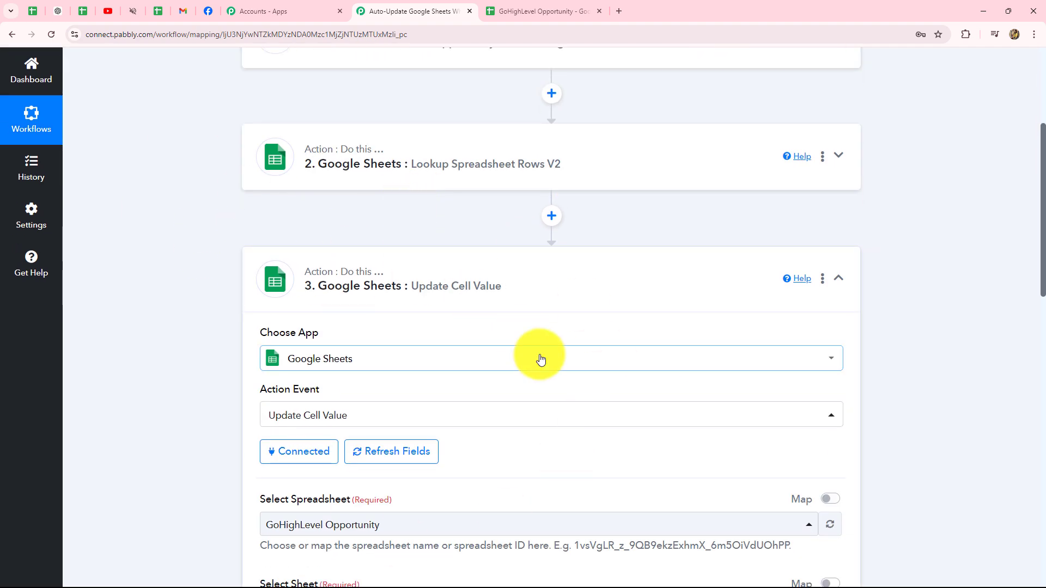
pyautogui.scroll(-4, 539, 358)
pyautogui.scroll(-9, 900, 385)
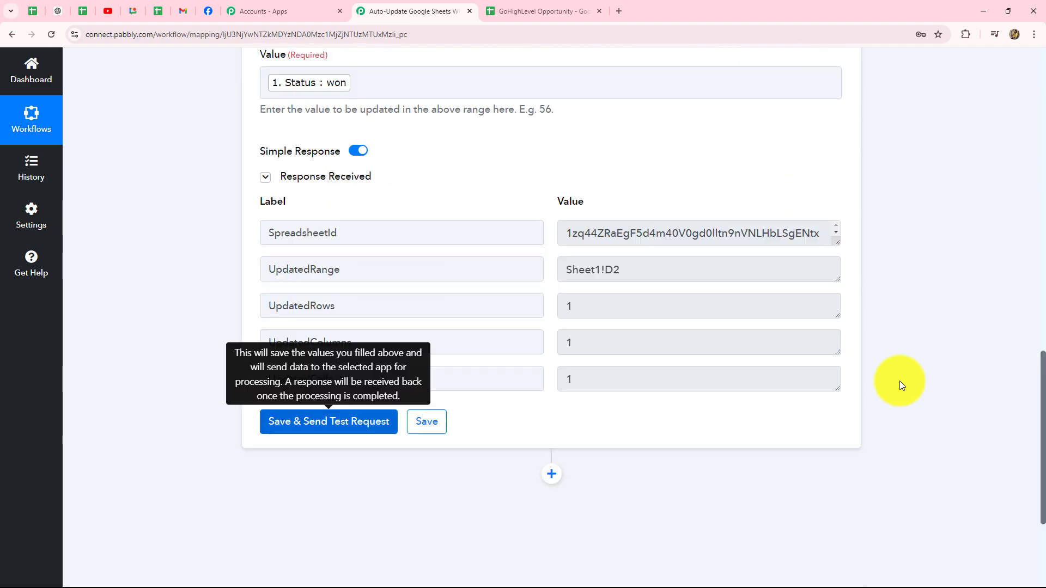
pyautogui.scroll(14, 901, 381)
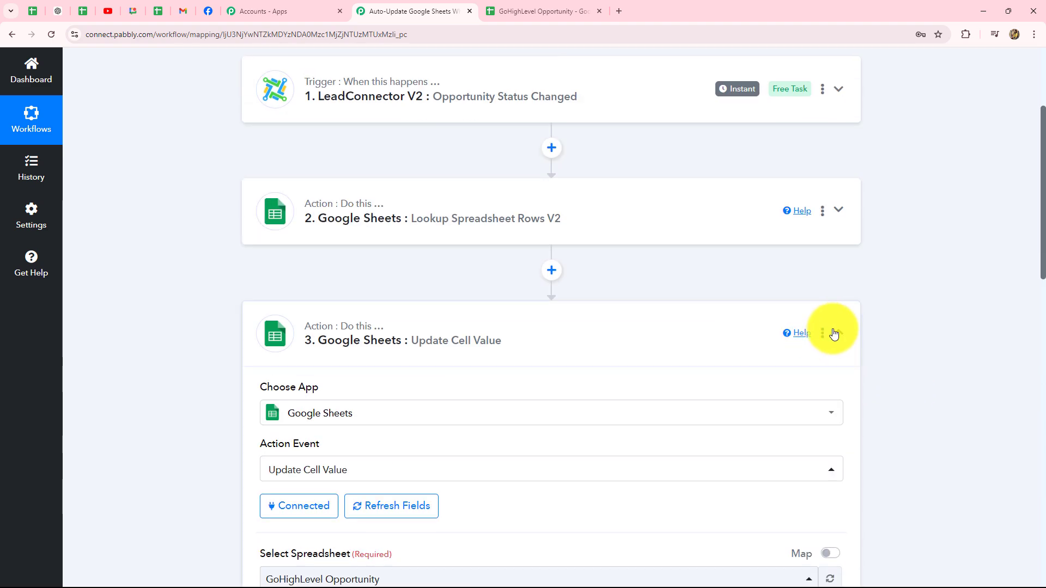
# - Collapse the Update Cell Value step and bring up the GoHighLevel opportunities board
pyautogui.click(838, 332)
pyautogui.scroll(4, 894, 378)
pyautogui.scroll(-2, 890, 377)
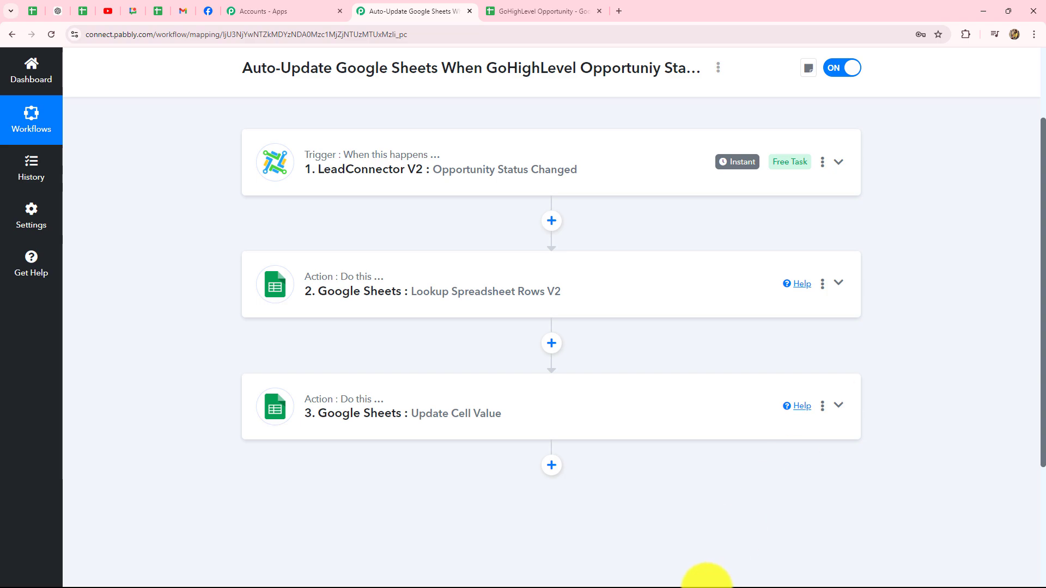
pyautogui.click(703, 576)
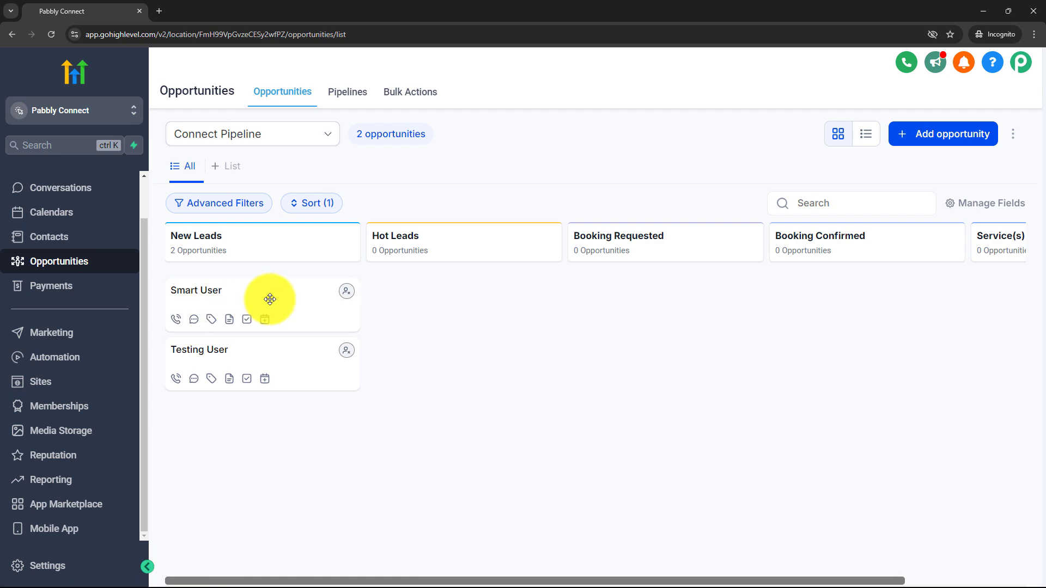
# - Change the Smart User opportunity's status to Won and save it
pyautogui.click(984, 11)
pyautogui.click(500, 9)
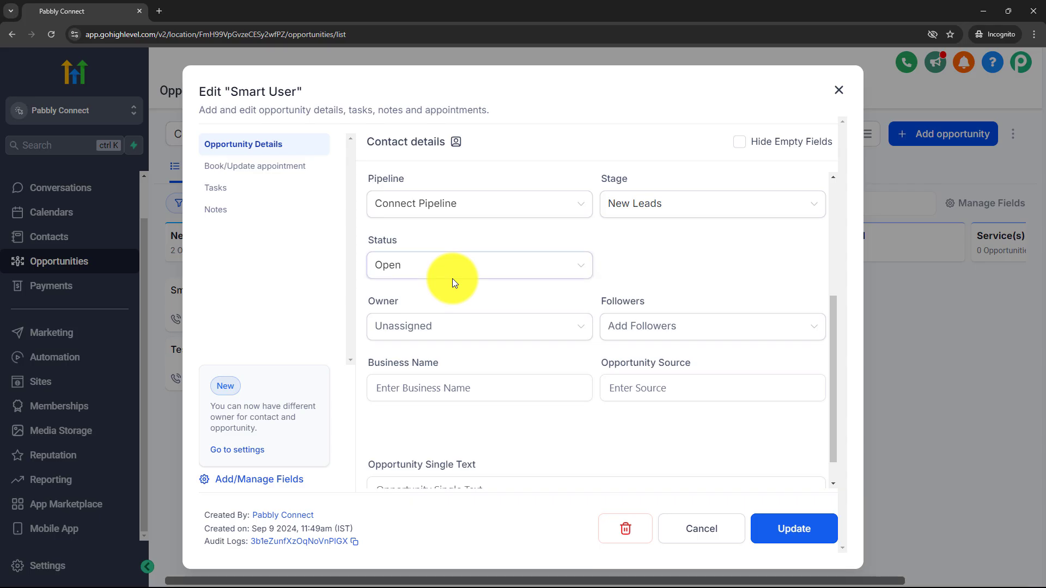
pyautogui.click(452, 278)
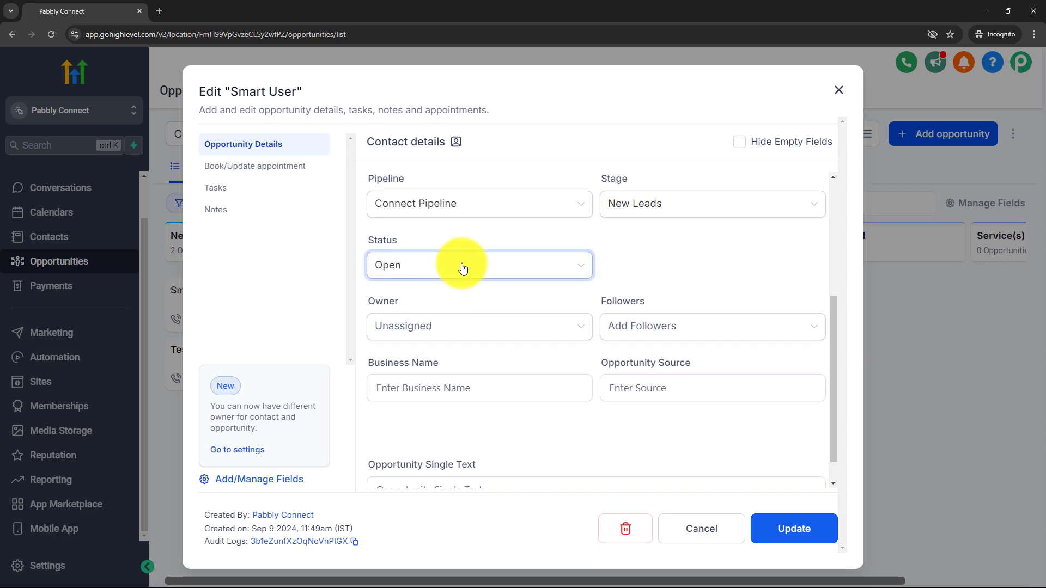
pyautogui.click(443, 272)
pyautogui.click(414, 349)
pyautogui.click(782, 530)
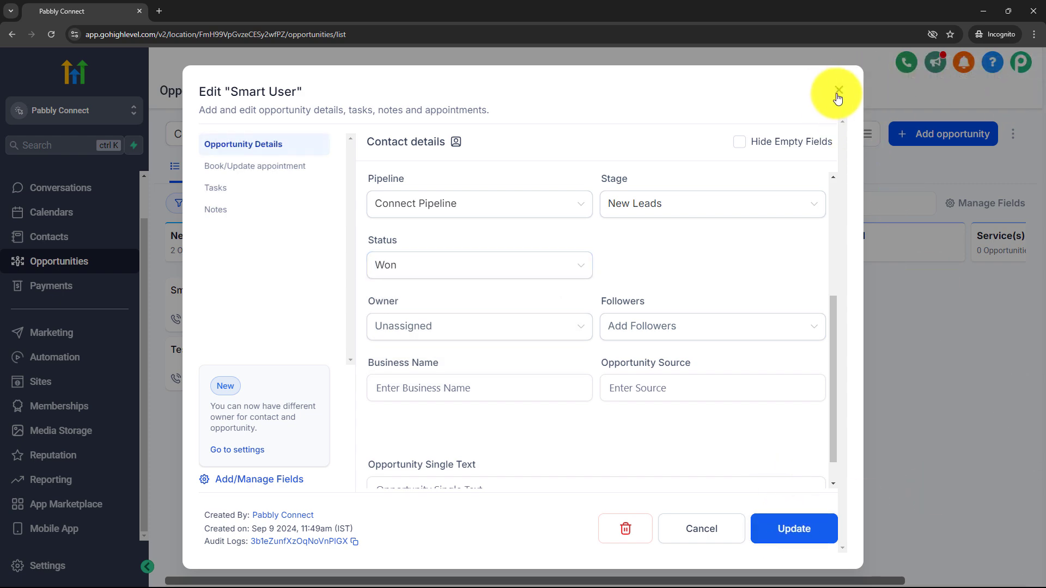
pyautogui.click(837, 92)
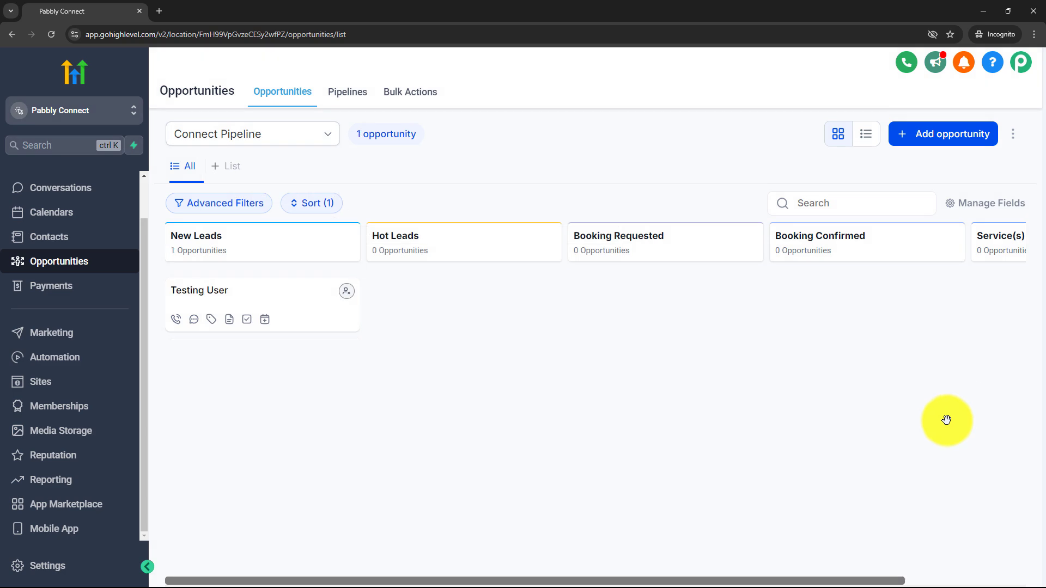
pyautogui.click(991, 10)
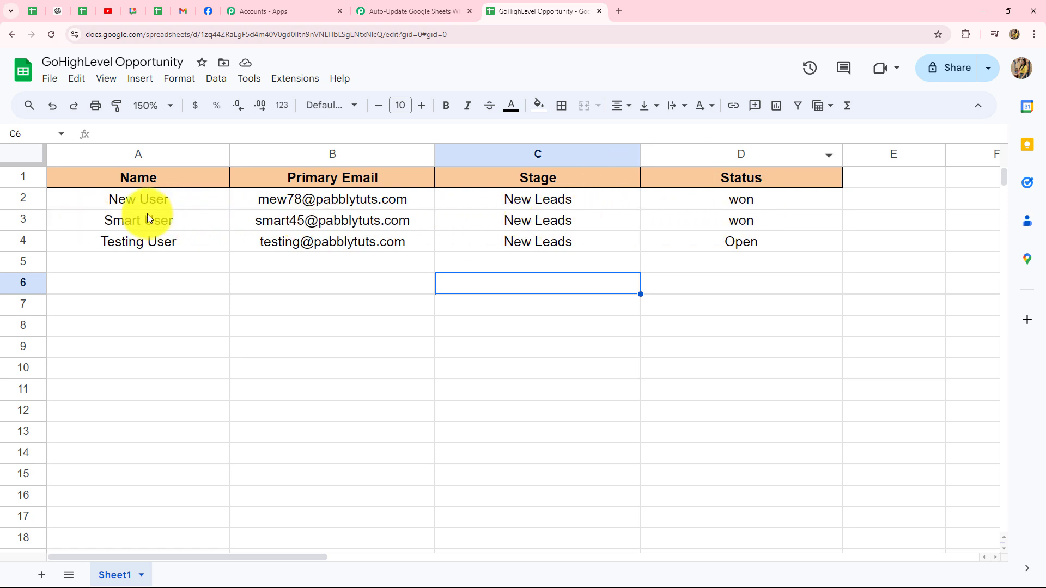
# - Return to the Pabbly Auto-Update Google Sheets workflow after seeing row 3 read won
pyautogui.click(396, 12)
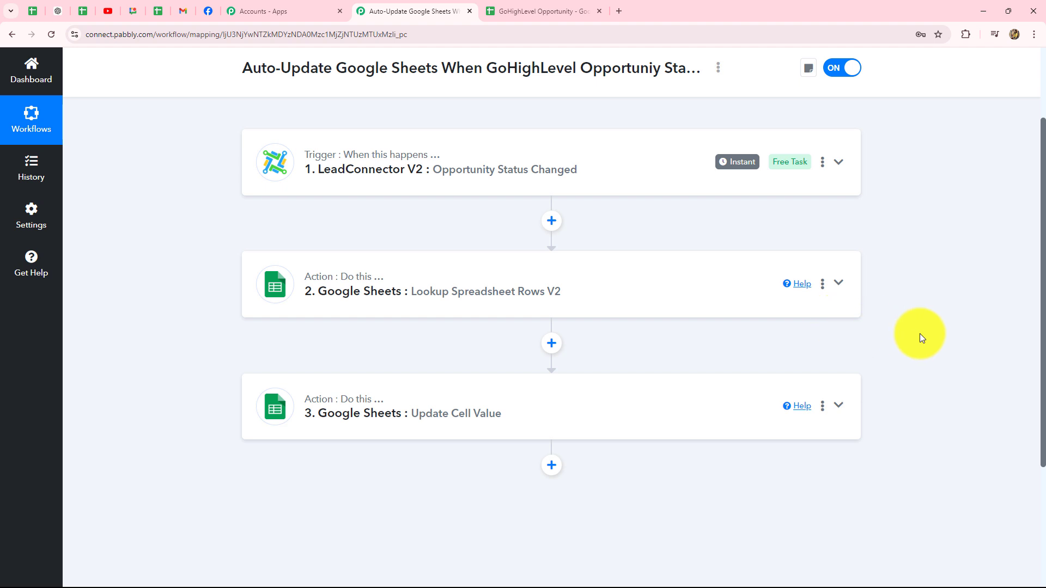